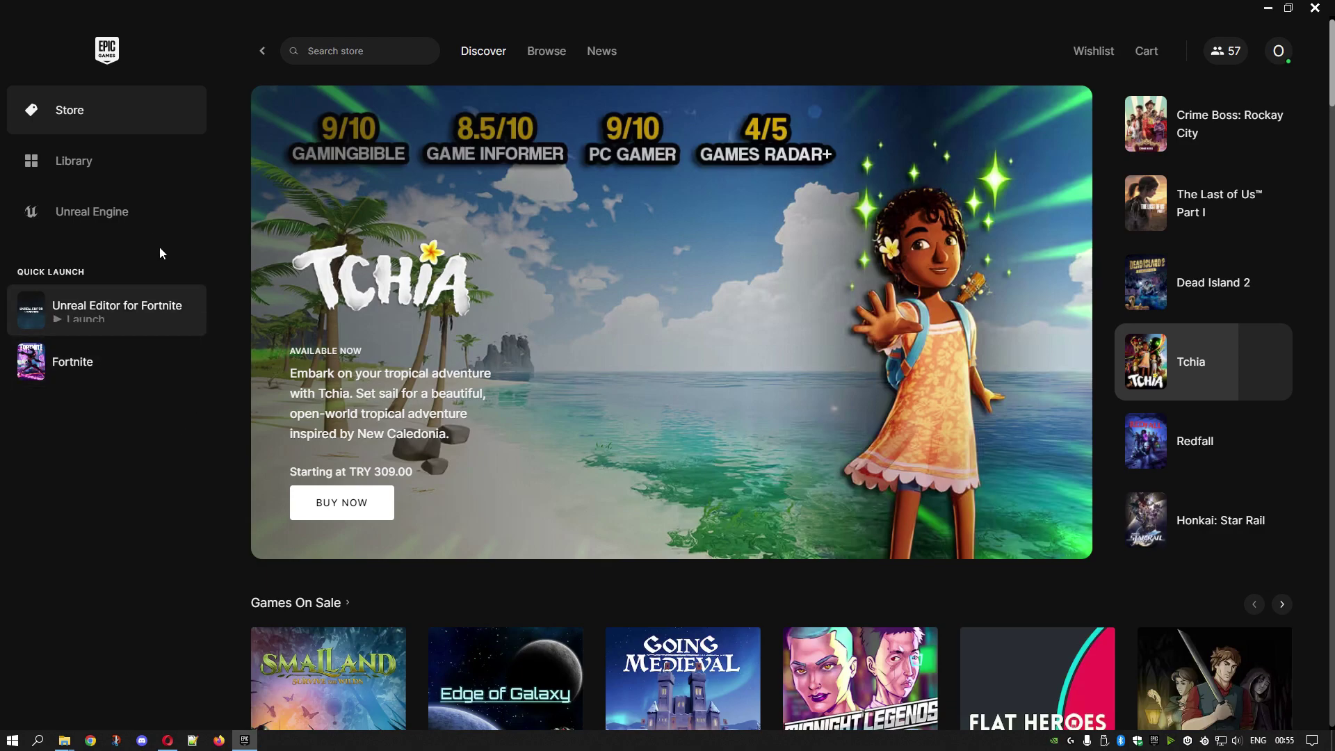
Step: Open the Unreal Engine Marketplace and browse the Free For The Month products
{"action": "left_click", "coordinate": [136, 220]}
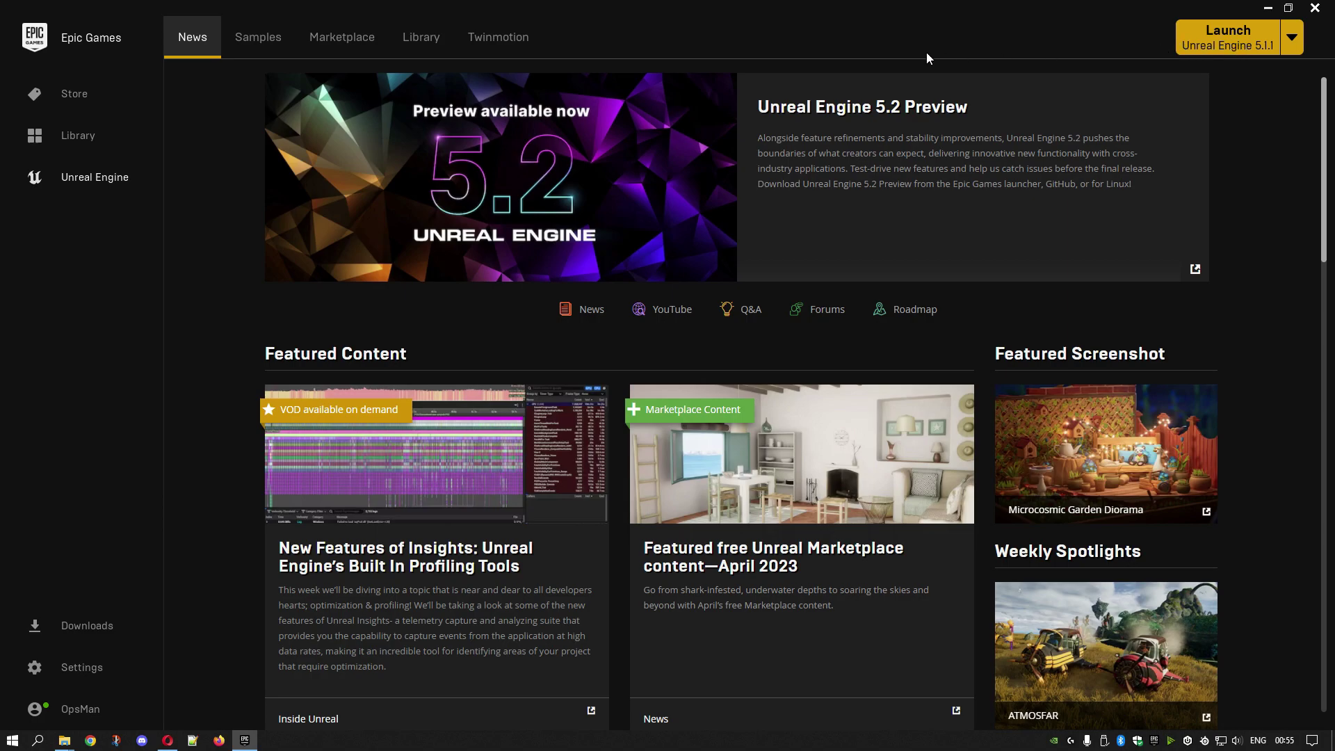
{"action": "left_click", "coordinate": [341, 42]}
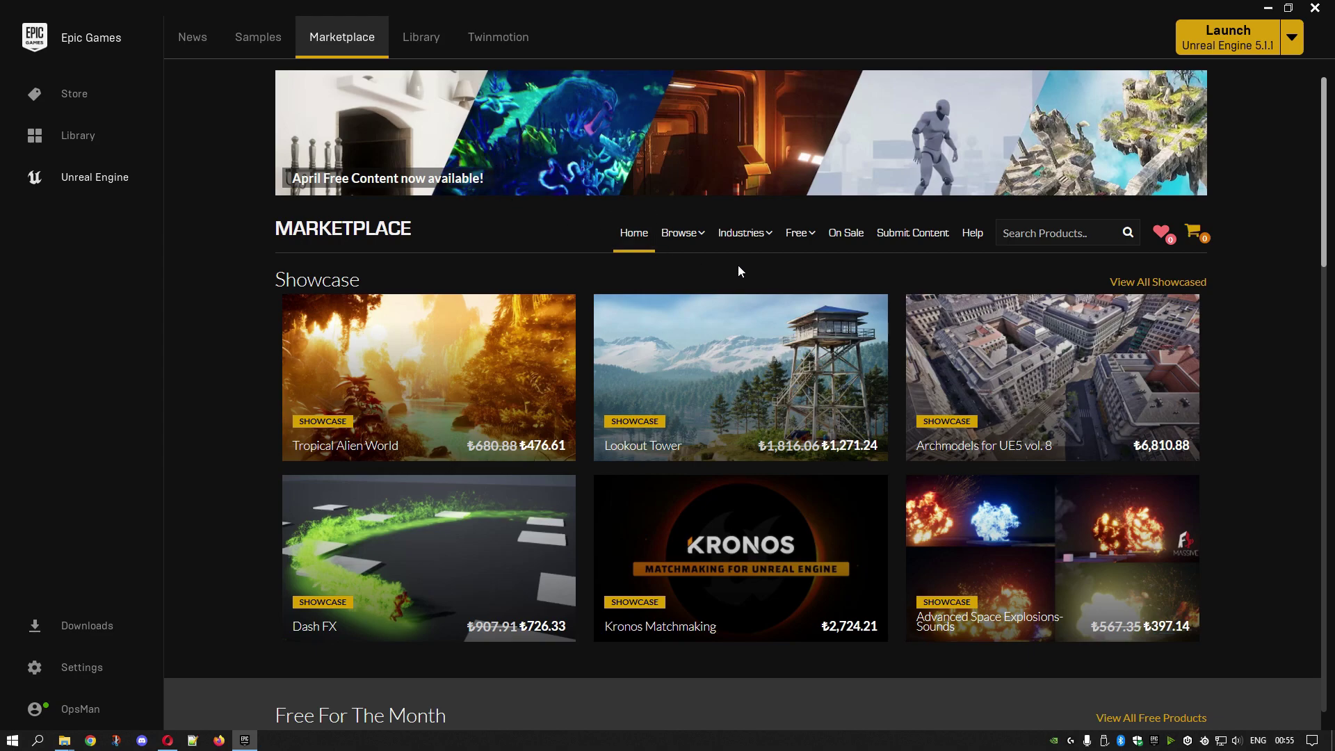
{"action": "mouse_move", "coordinate": [776, 238]}
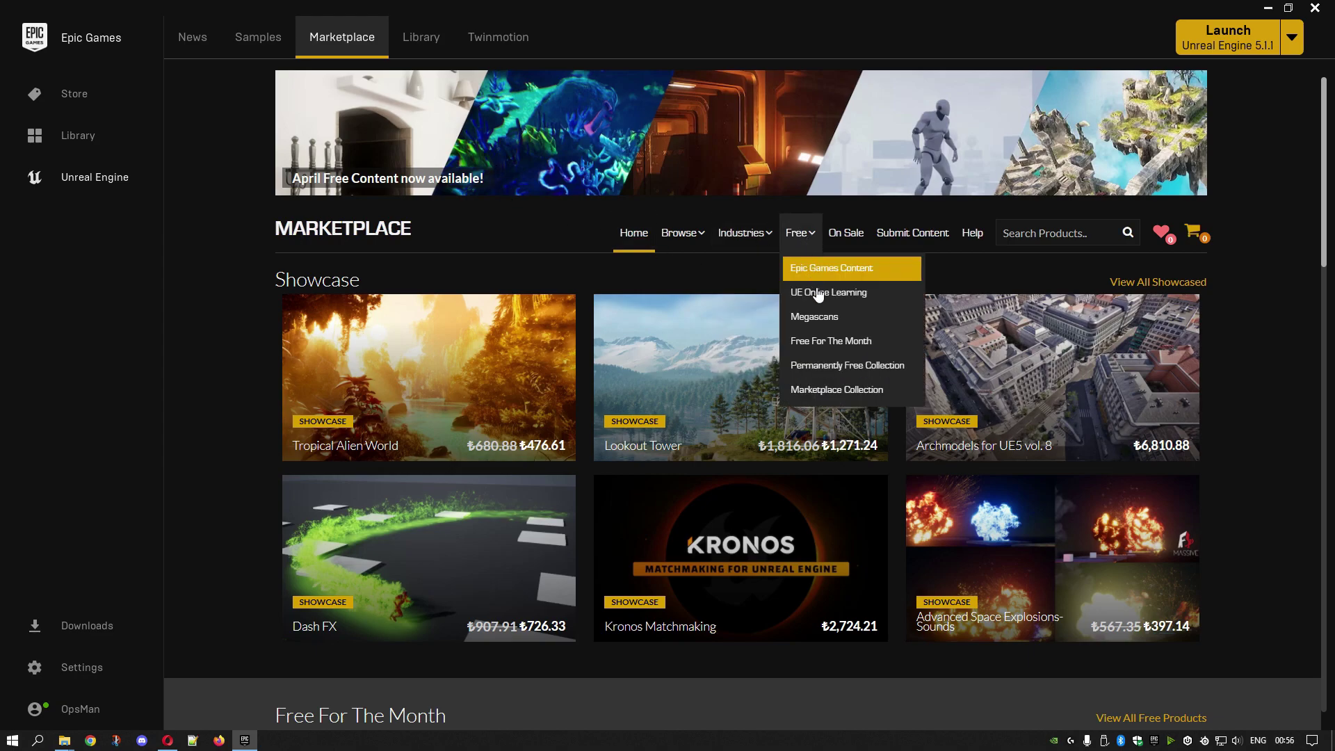
{"action": "left_click", "coordinate": [830, 341]}
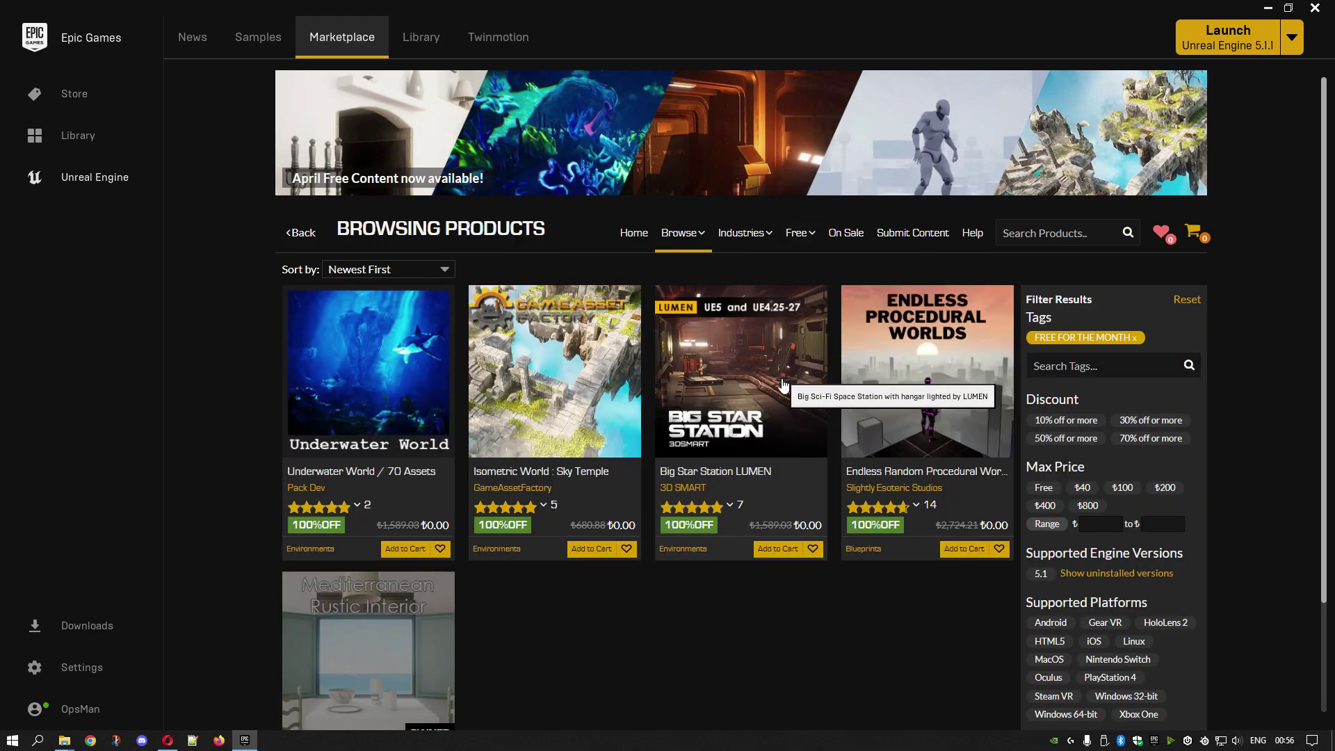
{"action": "scroll", "coordinate": [782, 389], "scroll_direction": "down", "scroll_amount": 1}
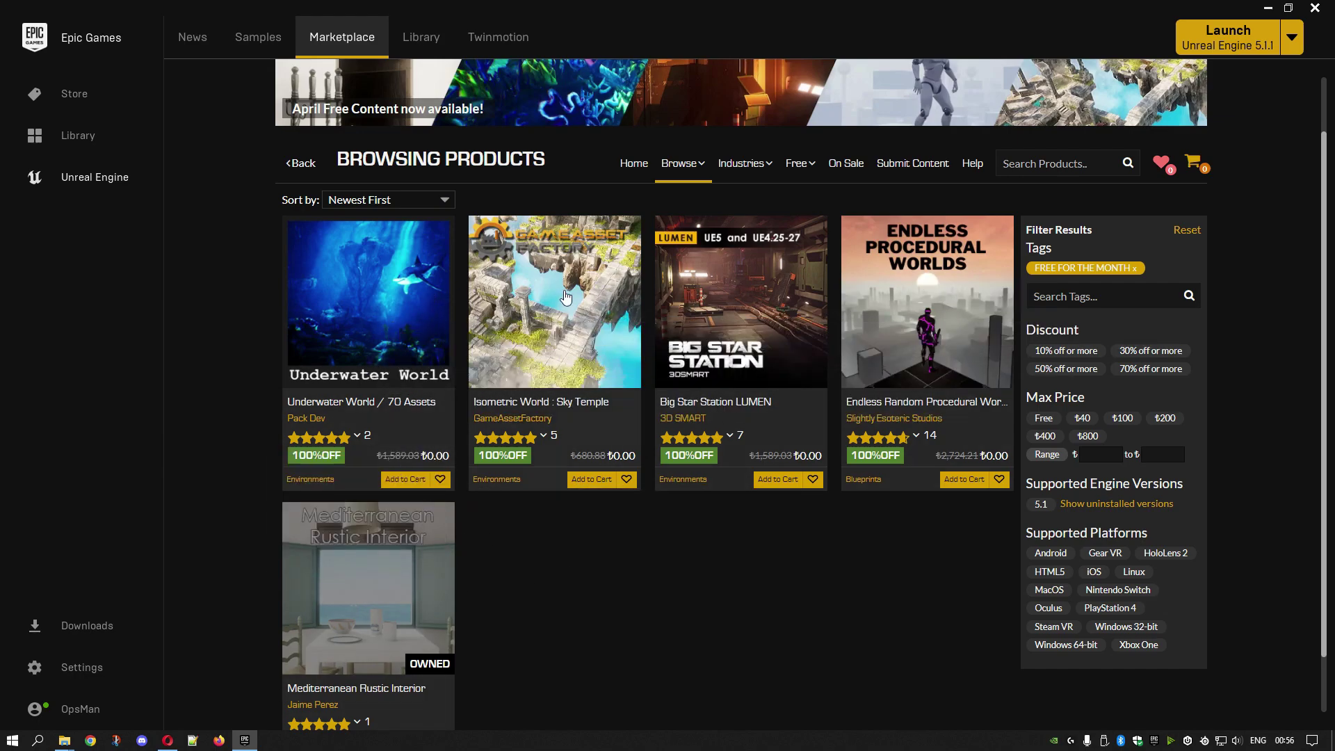
Step: Browse the products in the Marketplace's Permanently Free Collection
{"action": "mouse_move", "coordinate": [799, 166]}
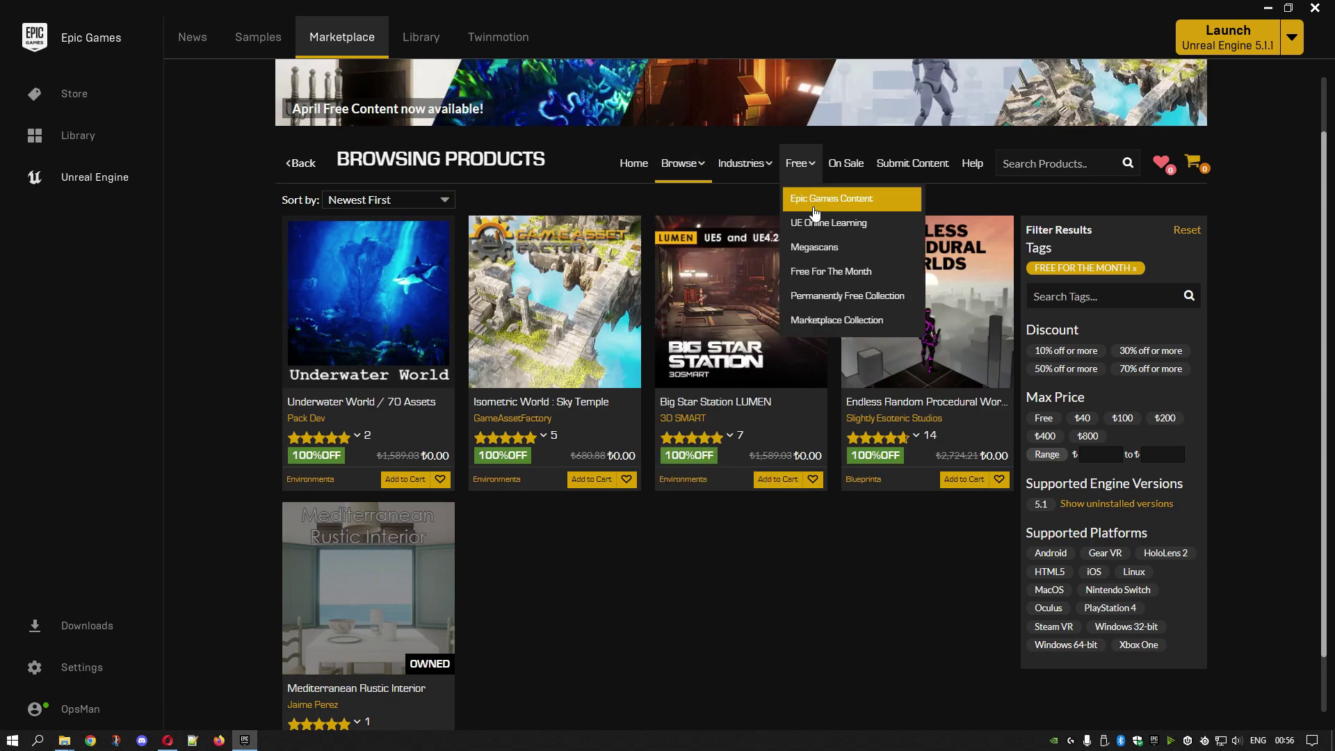
{"action": "left_click", "coordinate": [826, 297]}
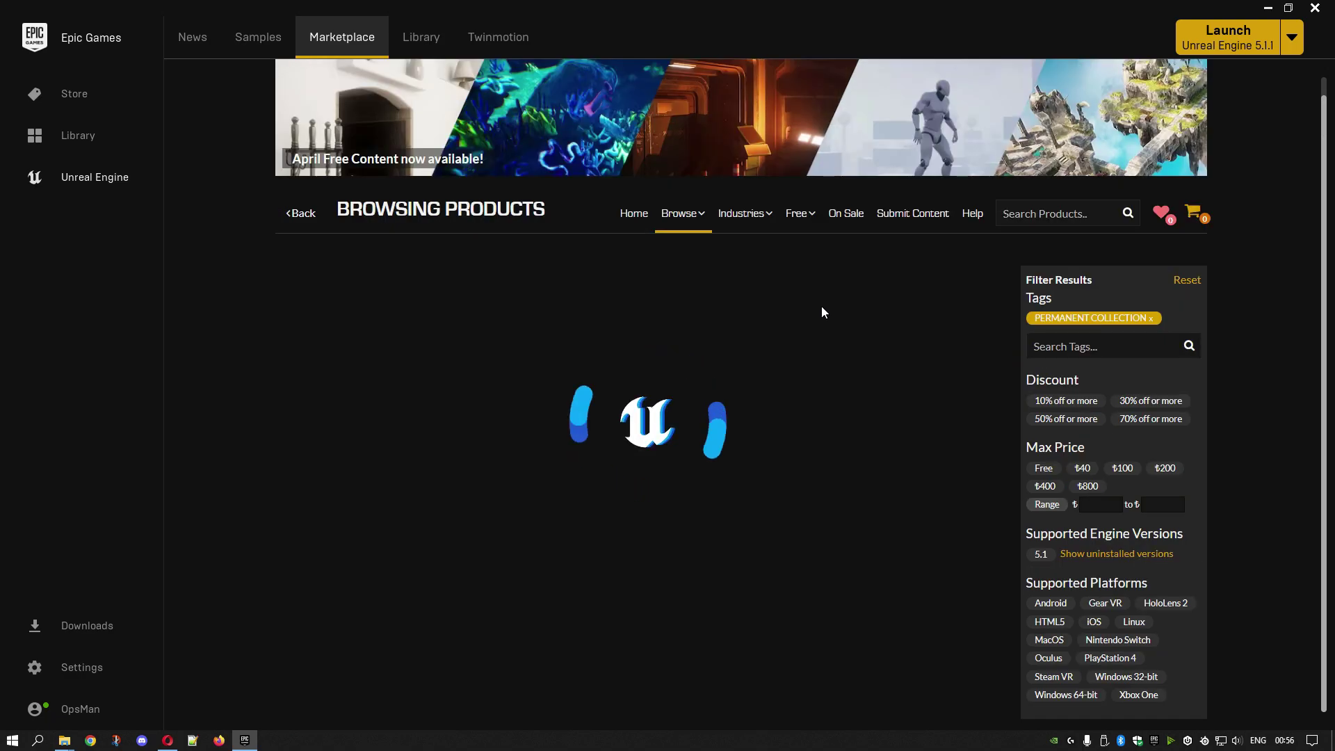
{"action": "scroll", "coordinate": [828, 357], "scroll_direction": "down", "scroll_amount": 3}
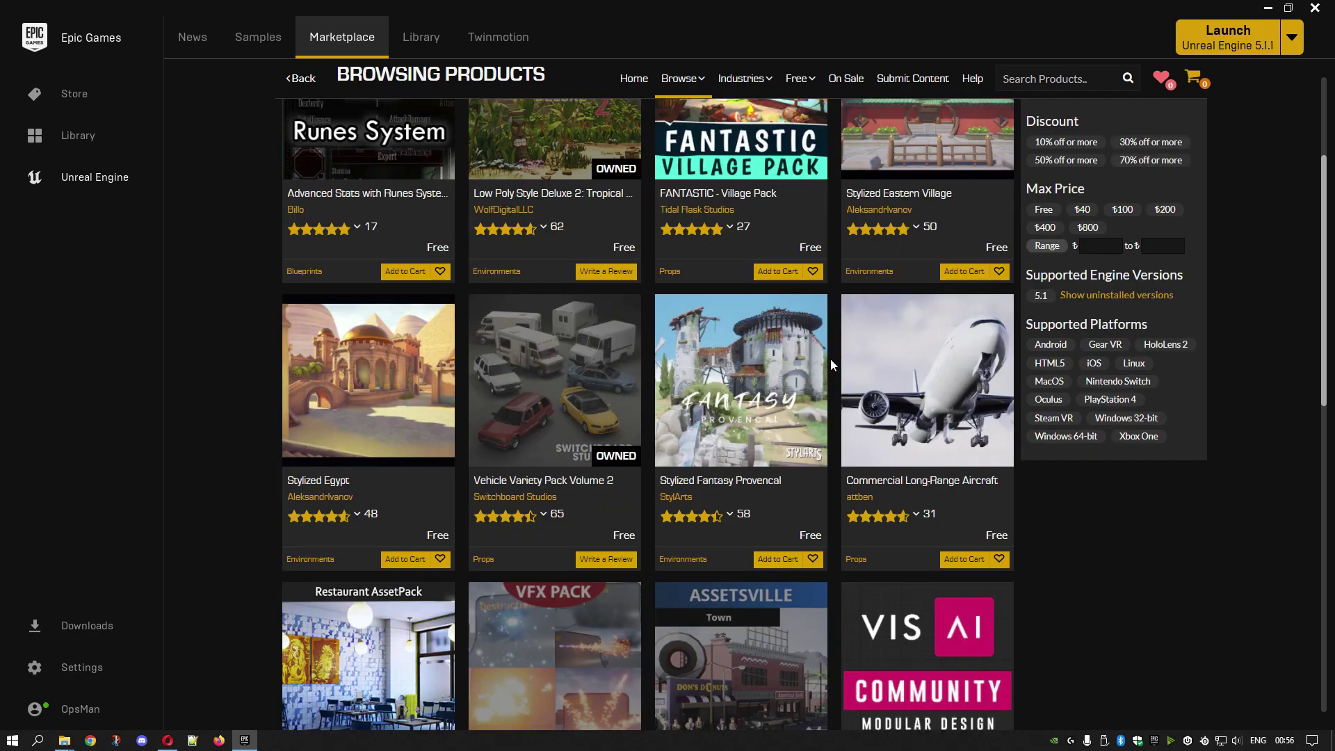
{"action": "scroll", "coordinate": [833, 360], "scroll_direction": "down", "scroll_amount": 3}
{"action": "scroll", "coordinate": [833, 360], "scroll_direction": "up", "scroll_amount": 3}
{"action": "scroll", "coordinate": [836, 360], "scroll_direction": "down", "scroll_amount": 2}
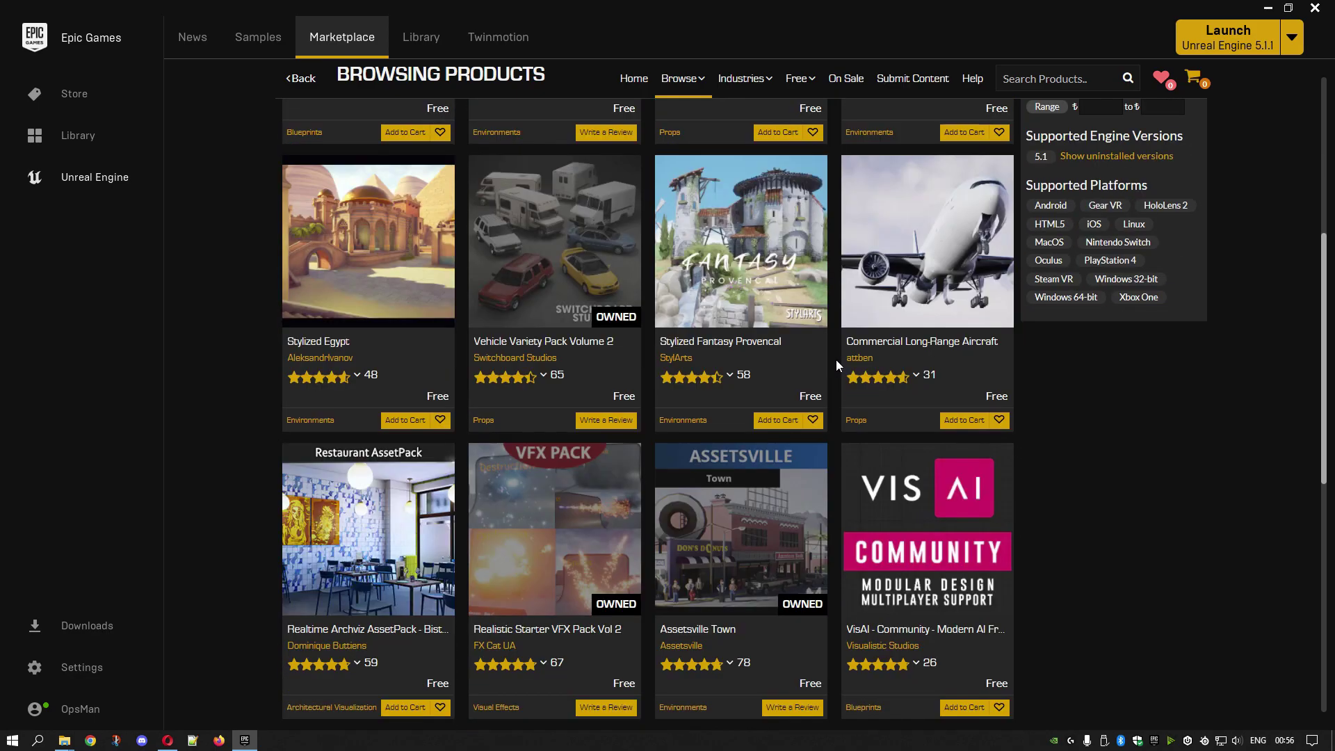
{"action": "scroll", "coordinate": [838, 358], "scroll_direction": "up", "scroll_amount": 5}
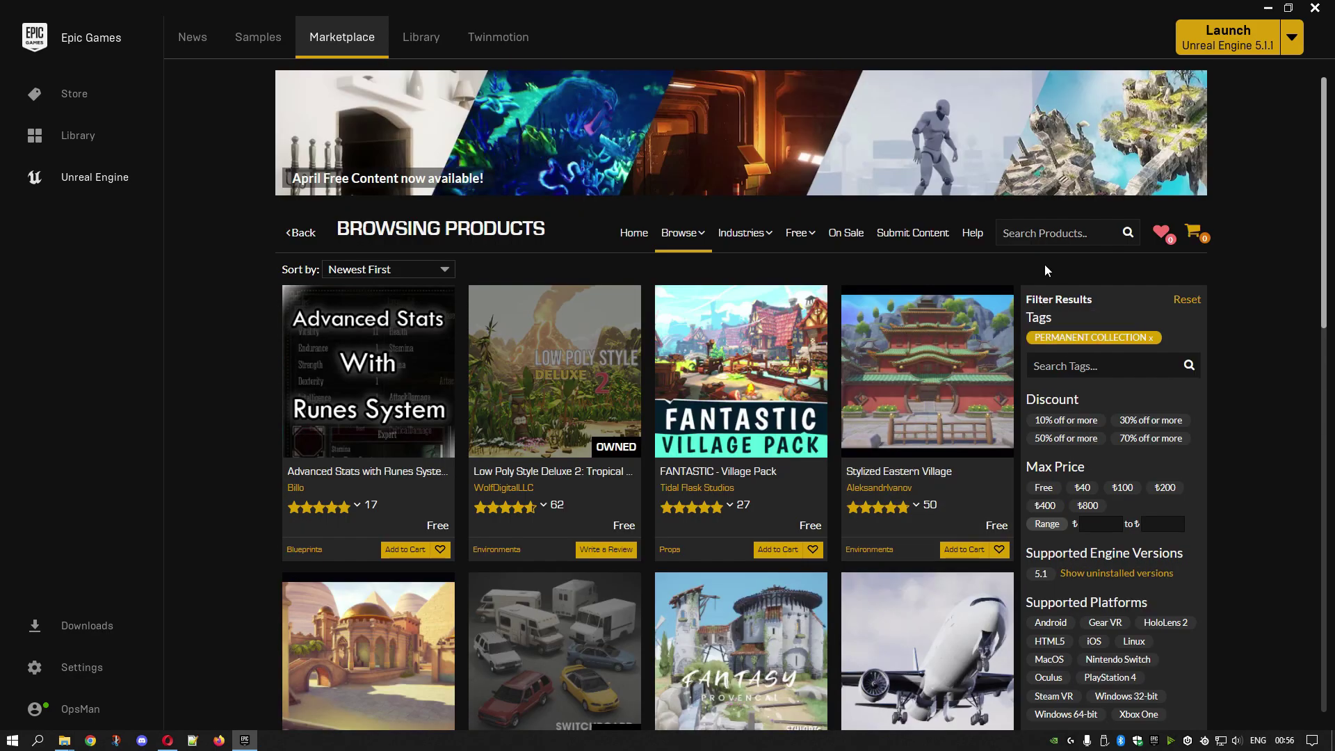
Step: Search the Marketplace for "construc" and look through the listed products
{"action": "left_click", "coordinate": [1038, 234]}
{"action": "type", "text": "construc"}
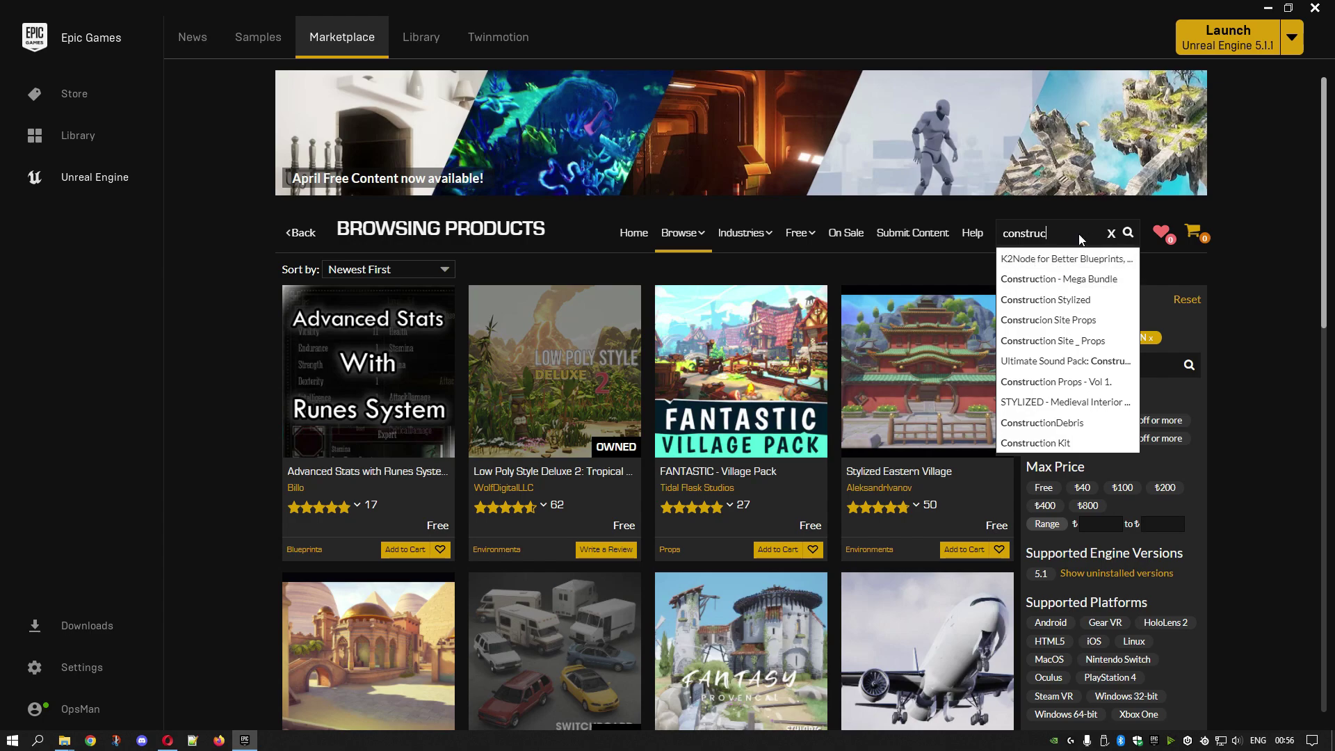
{"action": "left_click", "coordinate": [1128, 232]}
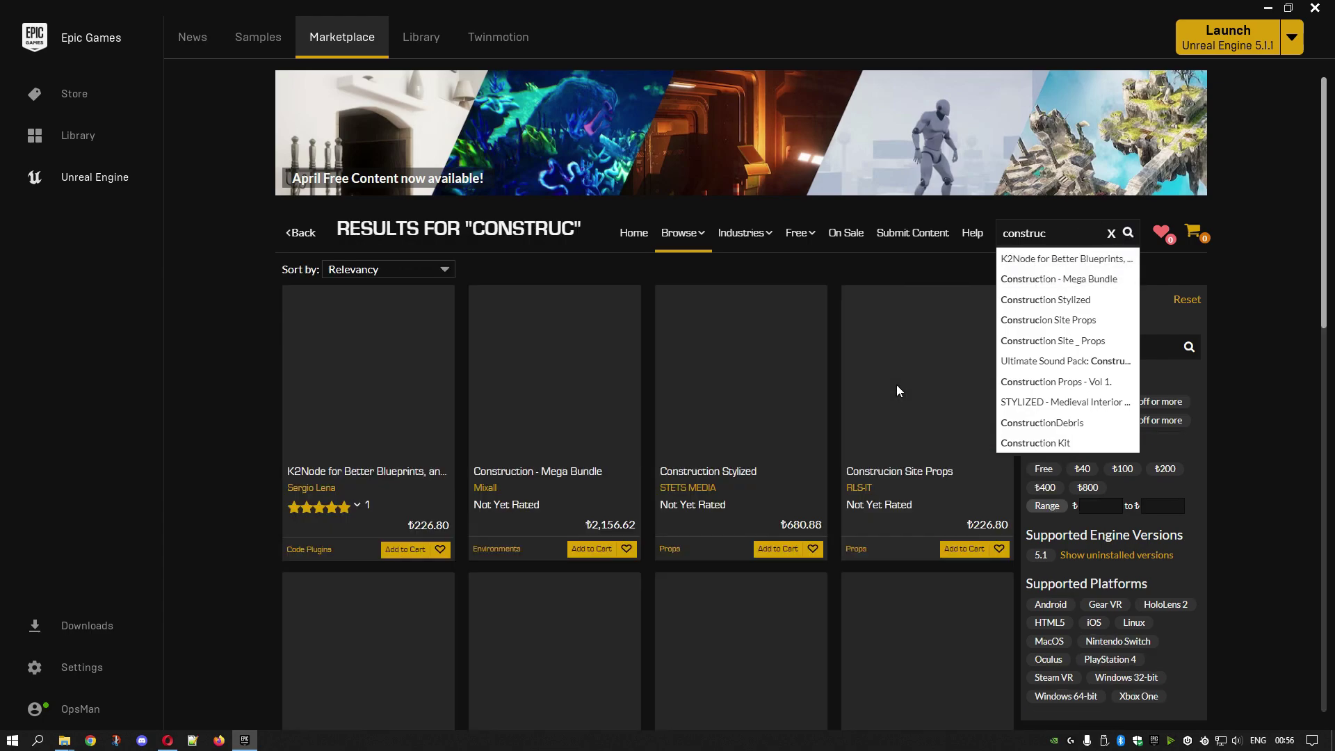
{"action": "scroll", "coordinate": [593, 422], "scroll_direction": "down", "scroll_amount": 3}
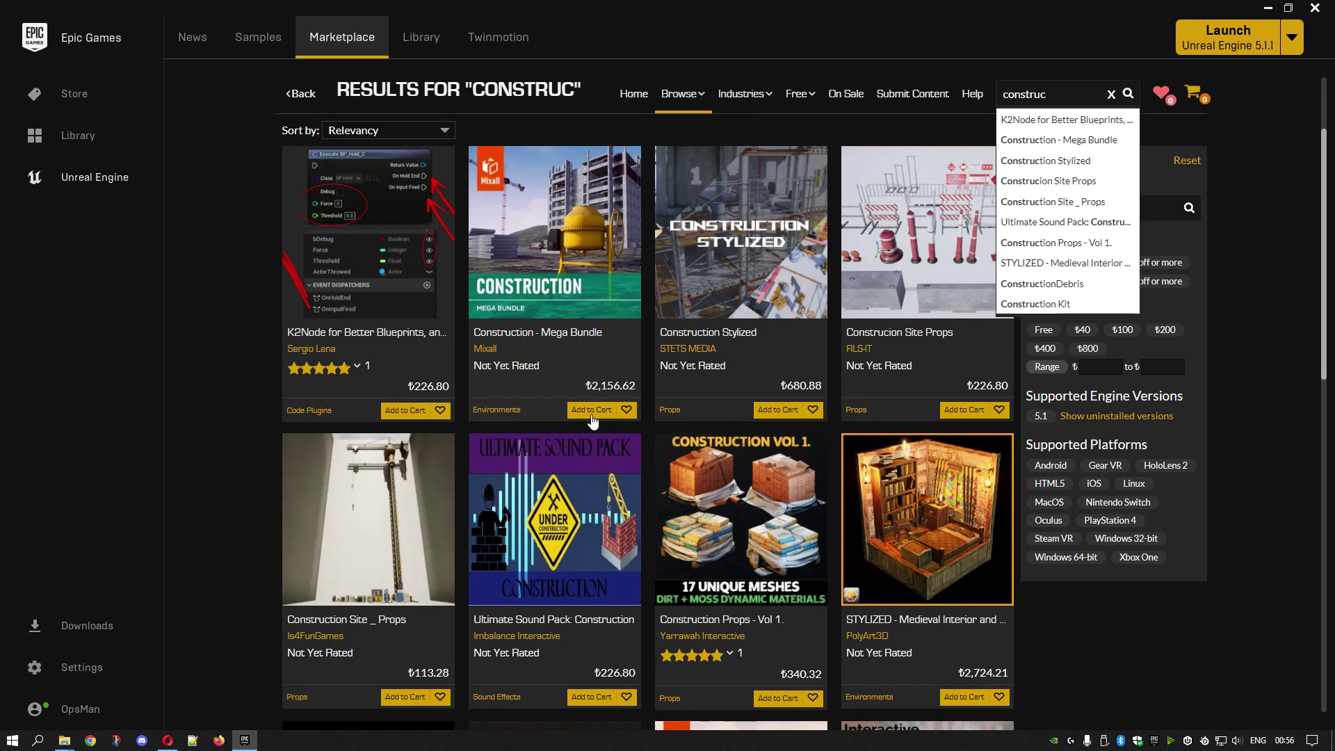
{"action": "scroll", "coordinate": [593, 422], "scroll_direction": "down", "scroll_amount": 3}
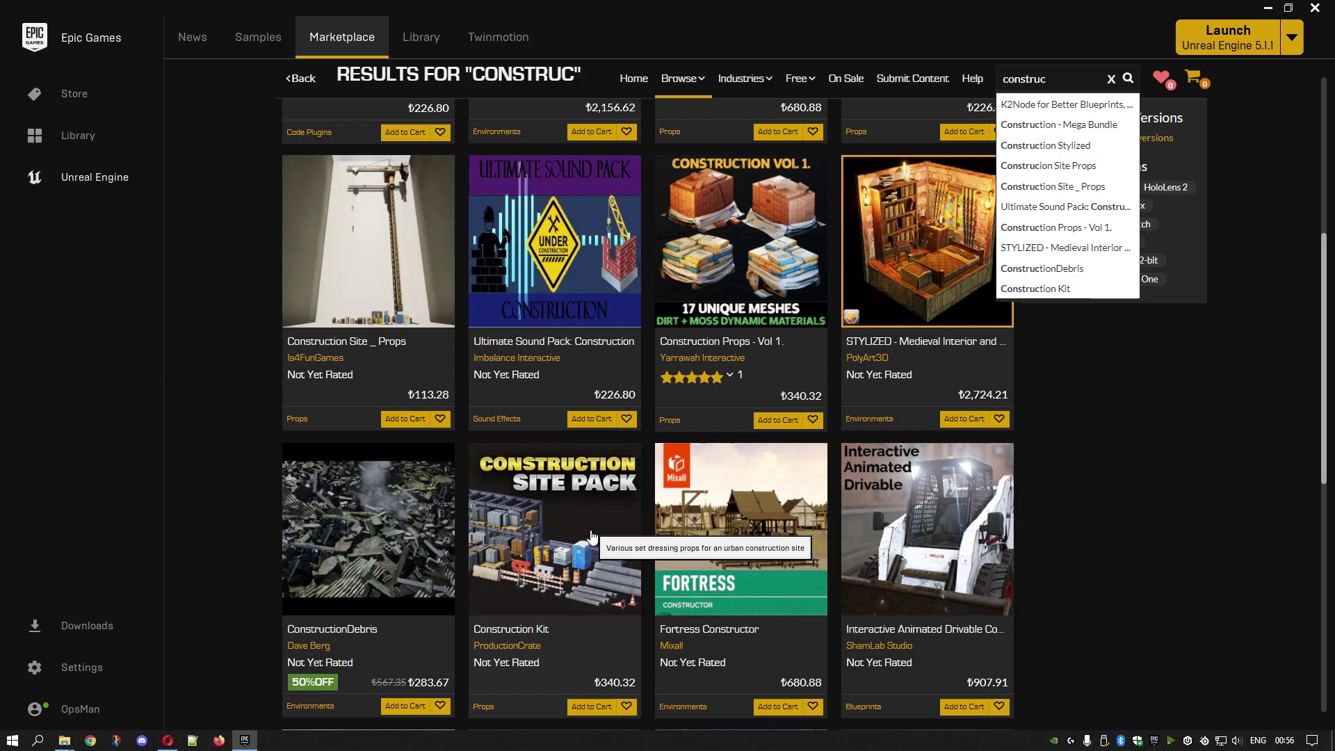
{"action": "scroll", "coordinate": [591, 537], "scroll_direction": "down", "scroll_amount": 2}
{"action": "scroll", "coordinate": [590, 530], "scroll_direction": "up", "scroll_amount": 7}
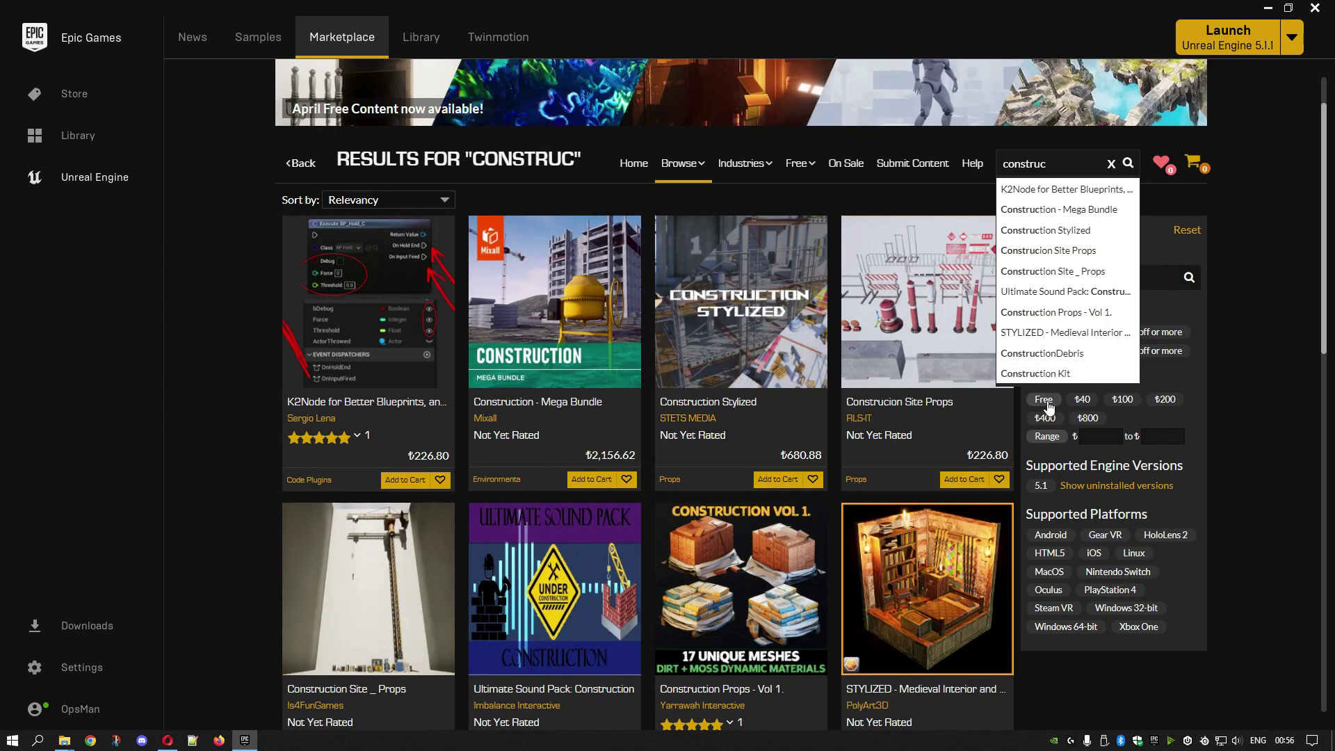
Step: Filter the results to free products and open Construction Site VOL. 2 - Tools, Parts, and Machine Props
{"action": "left_click", "coordinate": [1045, 402]}
{"action": "scroll", "coordinate": [808, 440], "scroll_direction": "down", "scroll_amount": 1}
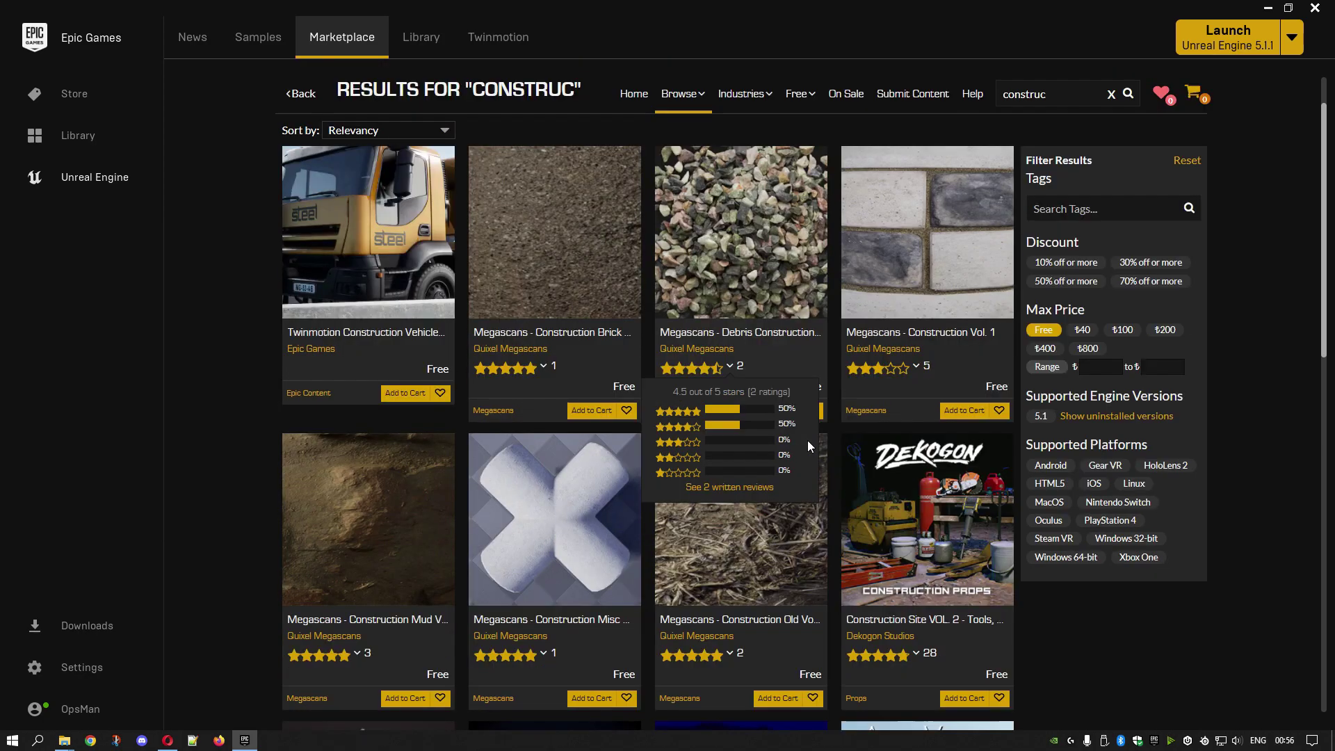
{"action": "left_click", "coordinate": [947, 484]}
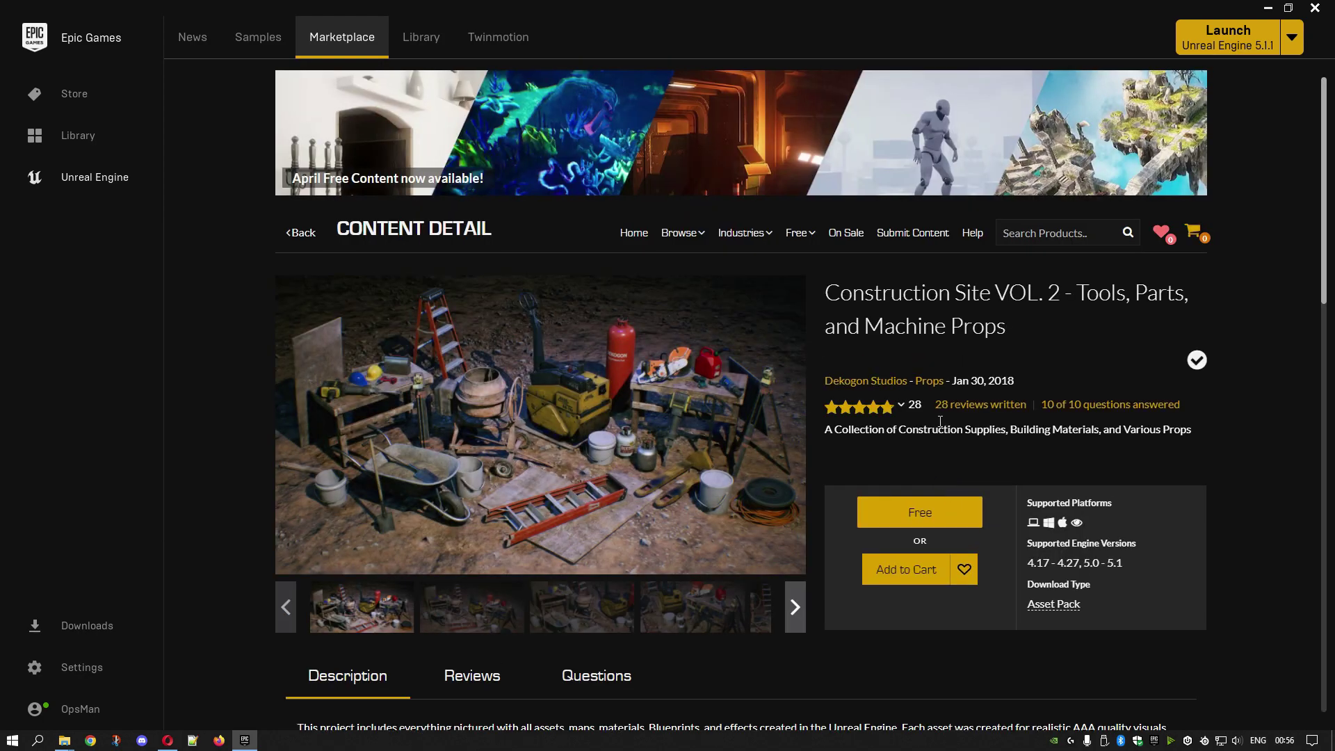
Step: Read the asset pack's description and technical details, including its features and texture sizes
{"action": "scroll", "coordinate": [521, 535], "scroll_direction": "down", "scroll_amount": 4}
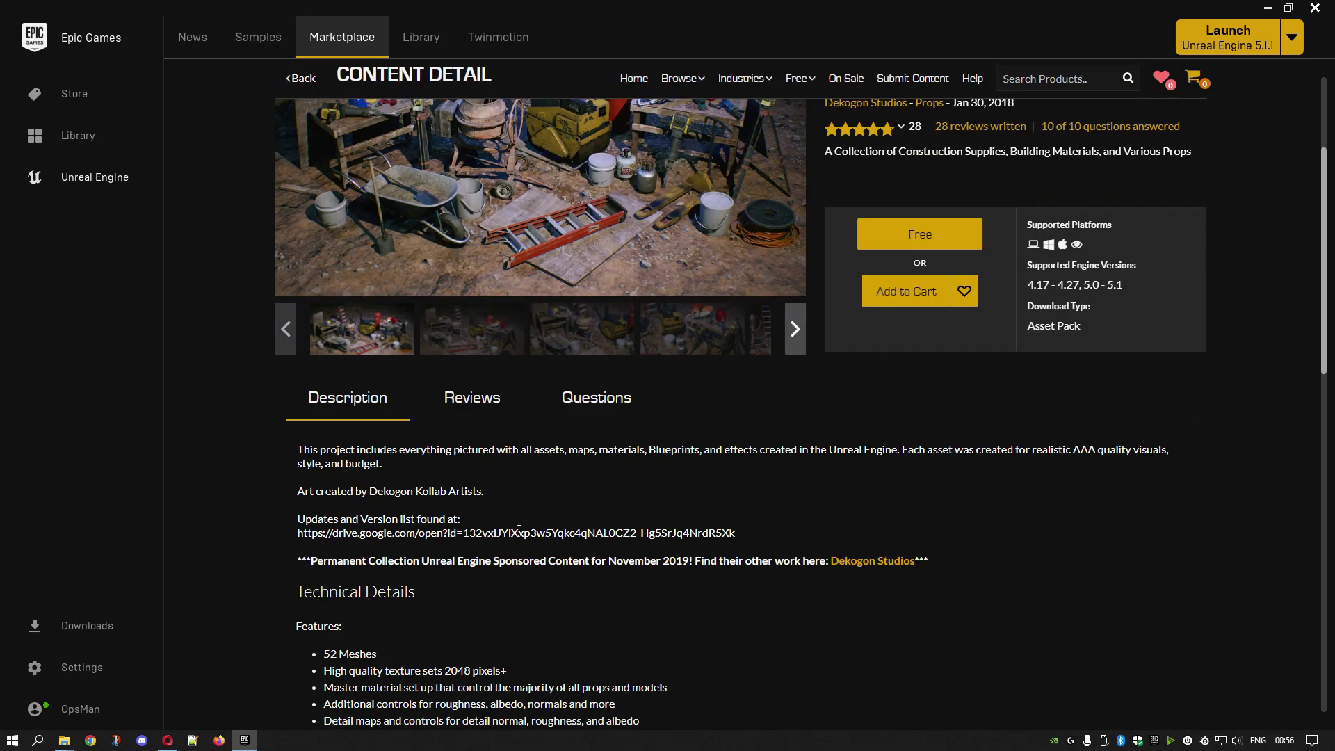
{"action": "scroll", "coordinate": [522, 532], "scroll_direction": "down", "scroll_amount": 1}
{"action": "scroll", "coordinate": [539, 539], "scroll_direction": "down", "scroll_amount": 2}
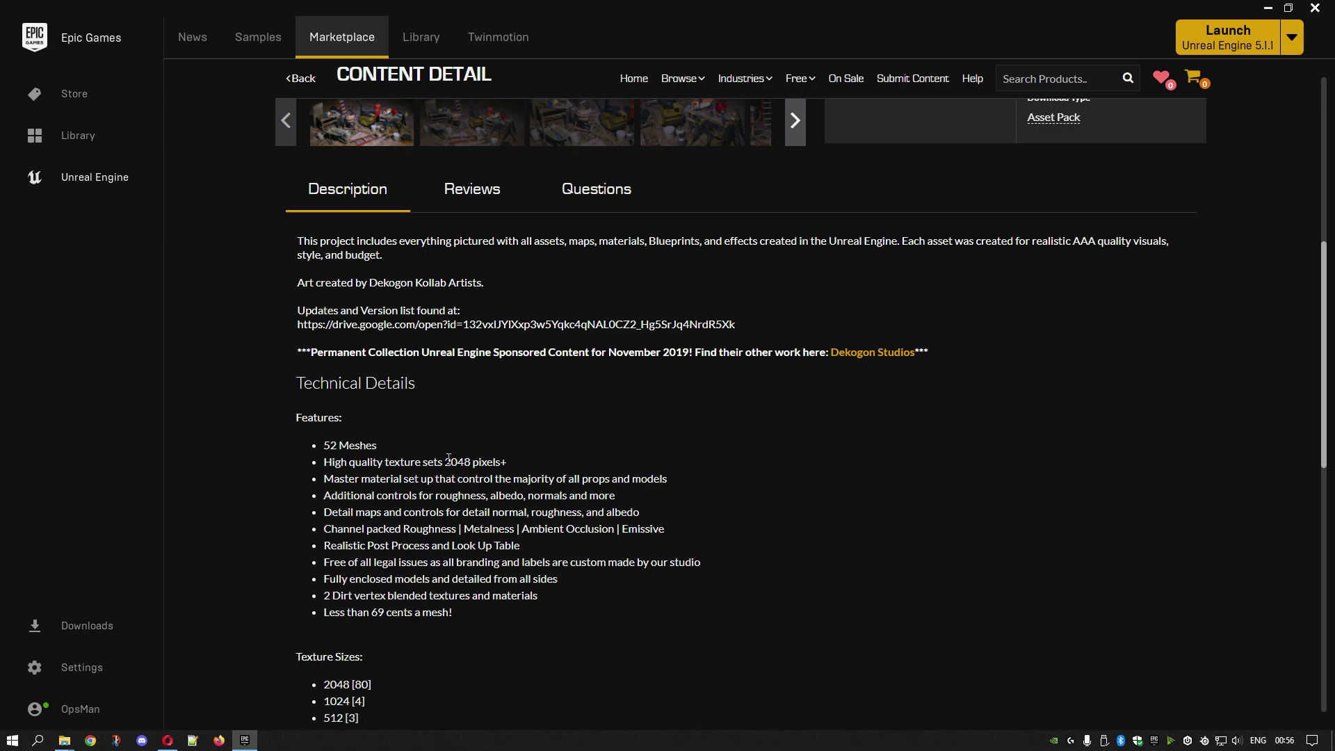
{"action": "mouse_move", "coordinate": [446, 461]}
{"action": "left_mouse_down"}
{"action": "mouse_move", "coordinate": [474, 461]}
{"action": "mouse_move", "coordinate": [447, 464]}
{"action": "left_mouse_up"}
{"action": "left_click", "coordinate": [519, 447]}
{"action": "scroll", "coordinate": [559, 443], "scroll_direction": "down", "scroll_amount": 1}
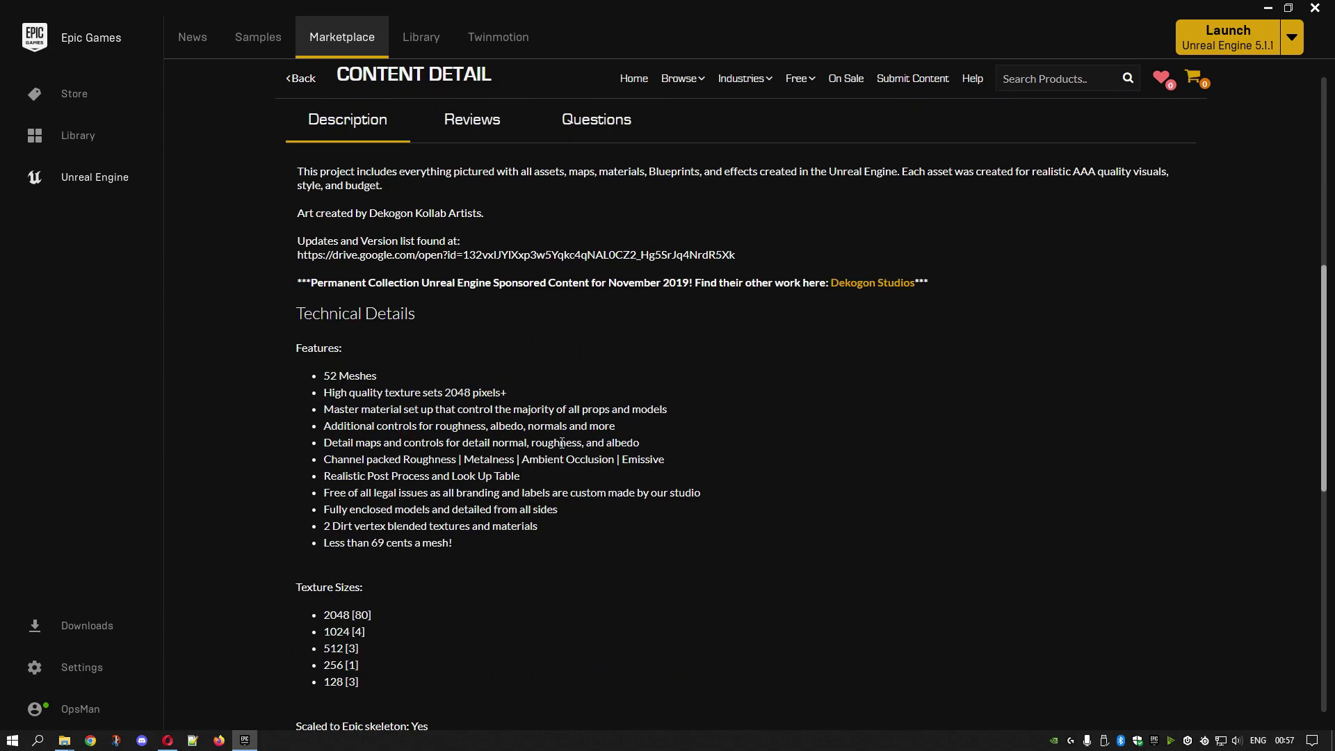
{"action": "scroll", "coordinate": [562, 443], "scroll_direction": "up", "scroll_amount": 1}
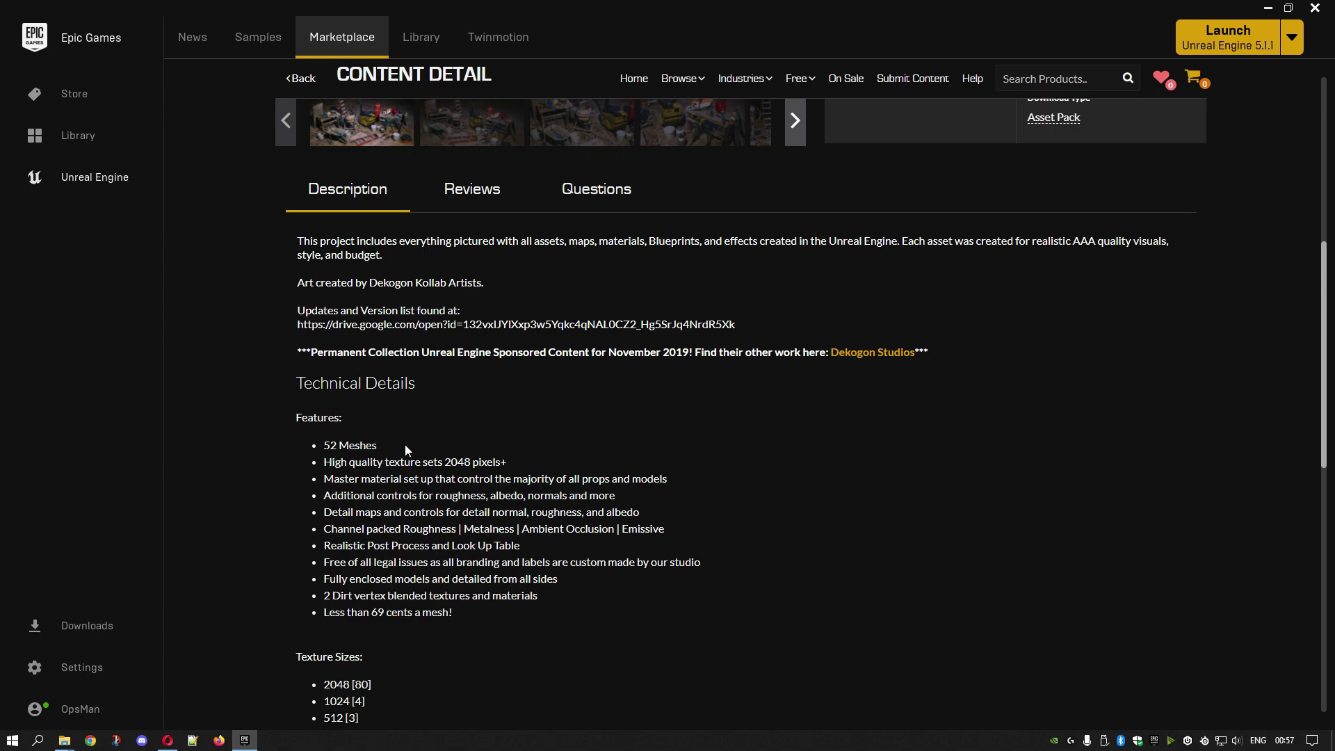
Step: View several of the preview images of the Construction Site VOL. 2 pack
{"action": "scroll", "coordinate": [548, 451], "scroll_direction": "up", "scroll_amount": 5}
{"action": "left_click", "coordinate": [473, 467]}
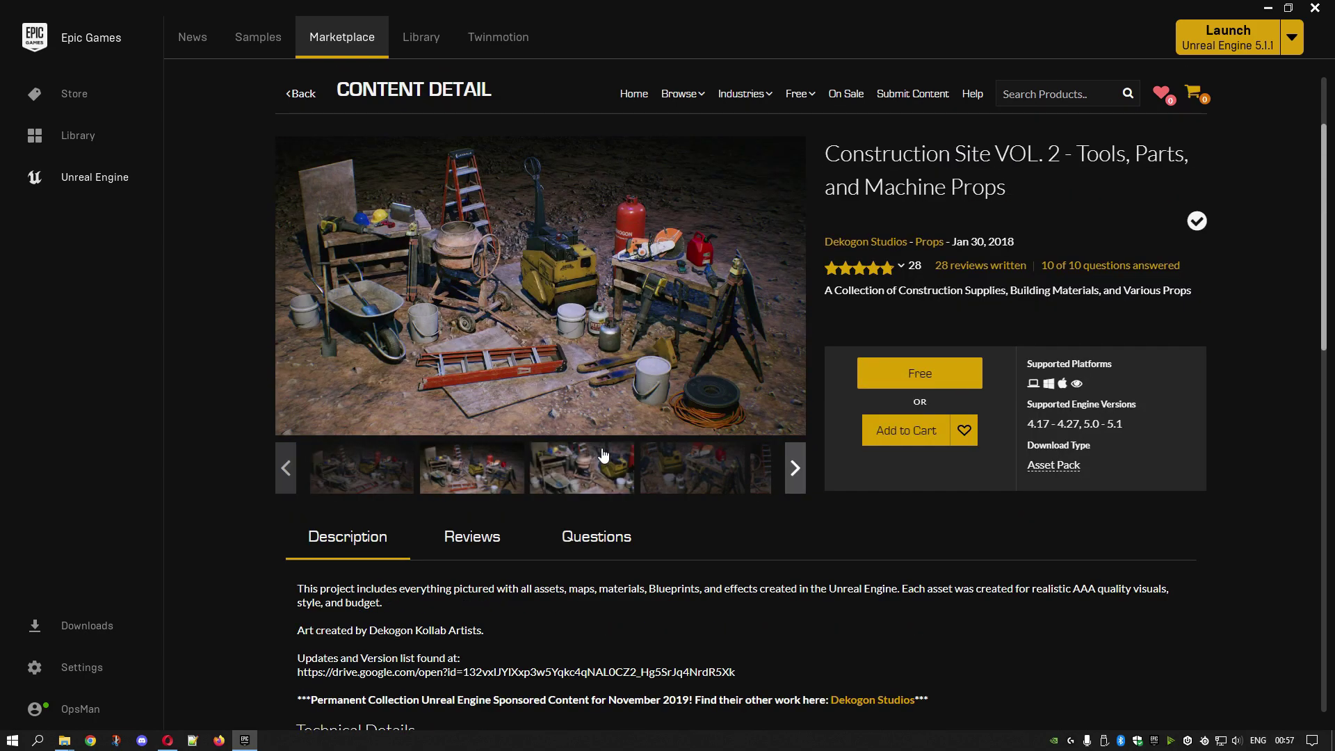
{"action": "left_click", "coordinate": [587, 462]}
{"action": "left_click", "coordinate": [661, 473]}
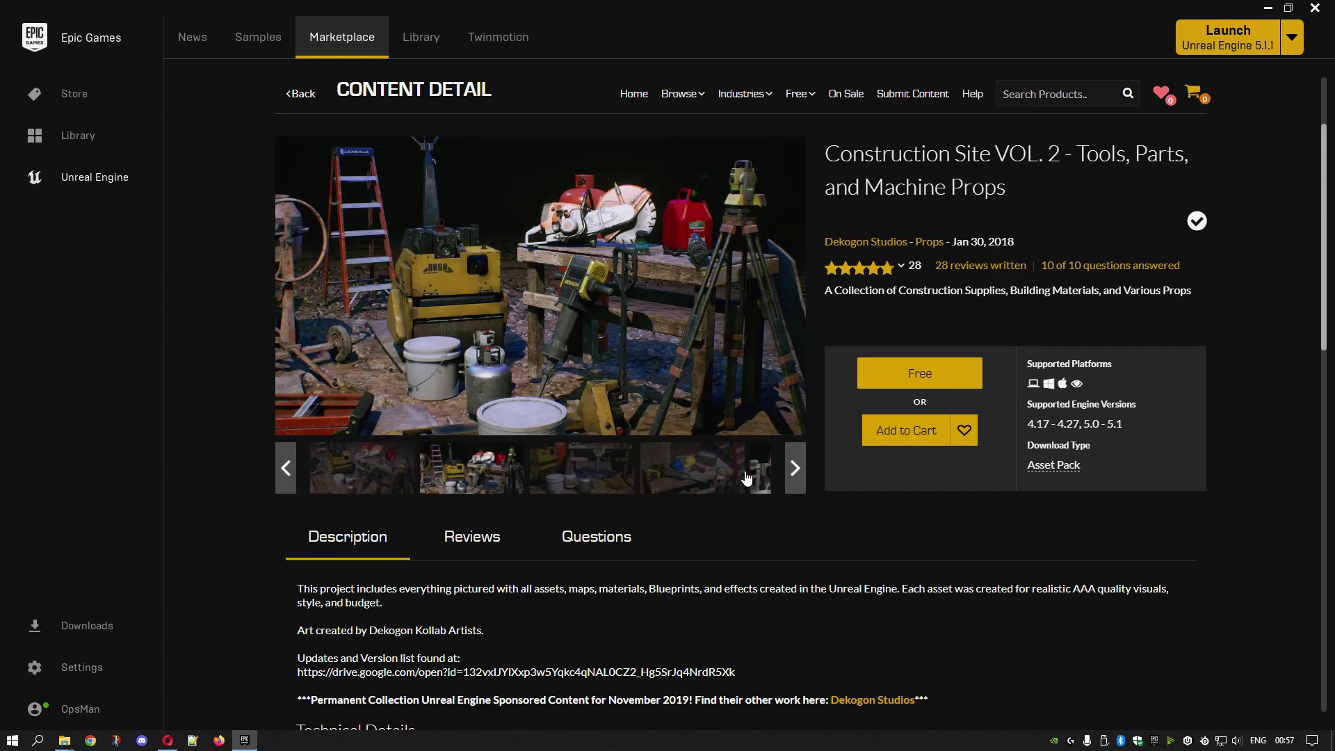
{"action": "left_click", "coordinate": [581, 470]}
{"action": "left_click", "coordinate": [483, 474]}
Step: Add the free Construction Site VOL. 2 pack to the shopping cart and check out
{"action": "left_click", "coordinate": [936, 432]}
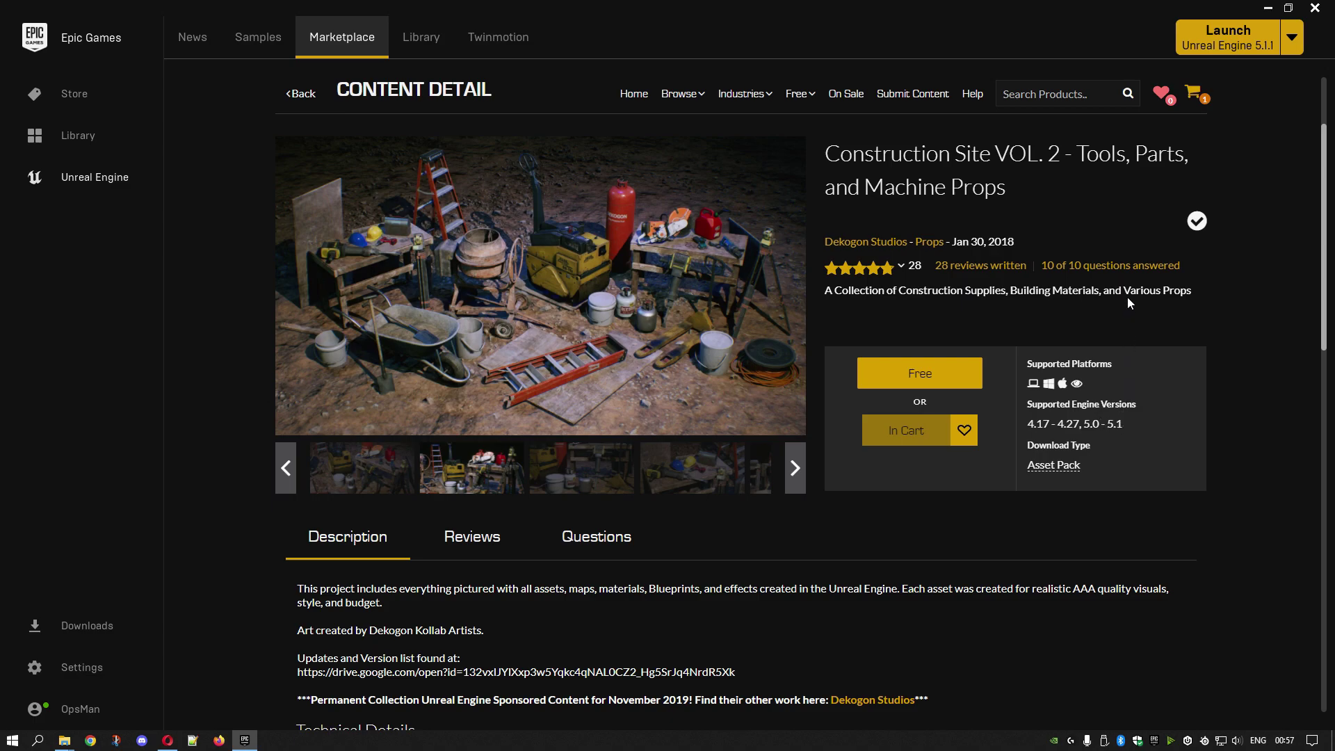
{"action": "left_click", "coordinate": [1190, 96]}
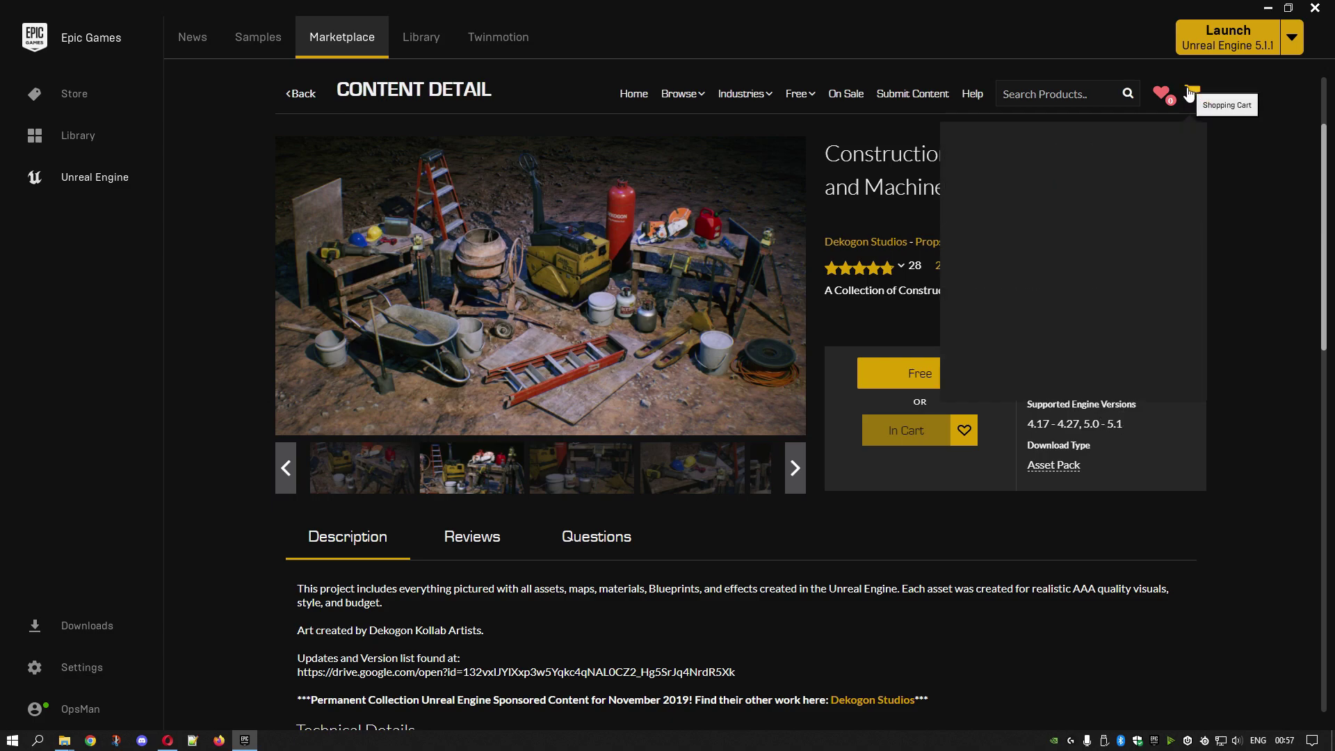
{"action": "left_click", "coordinate": [1141, 501]}
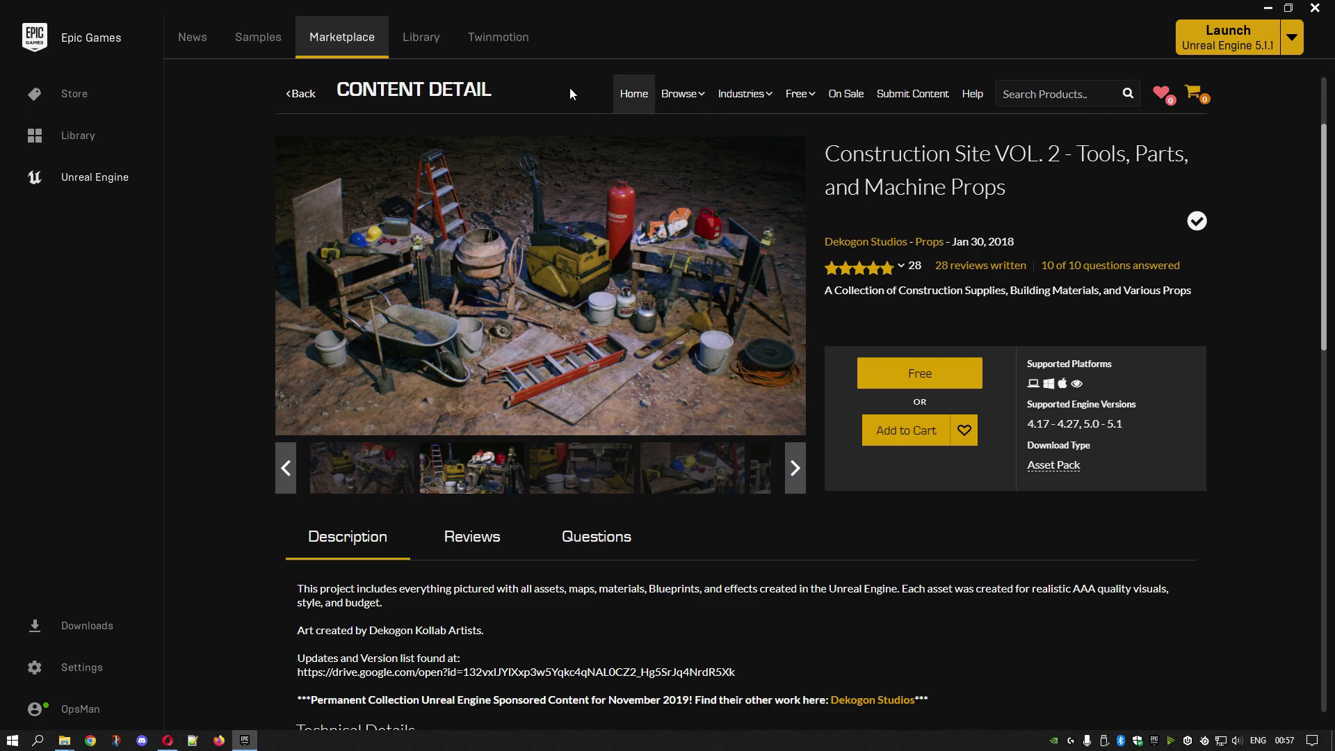
Step: Open the Unreal Engine library and look over the existing projects and the vault's asset packs
{"action": "left_click", "coordinate": [423, 55]}
{"action": "scroll", "coordinate": [507, 373], "scroll_direction": "down", "scroll_amount": 3}
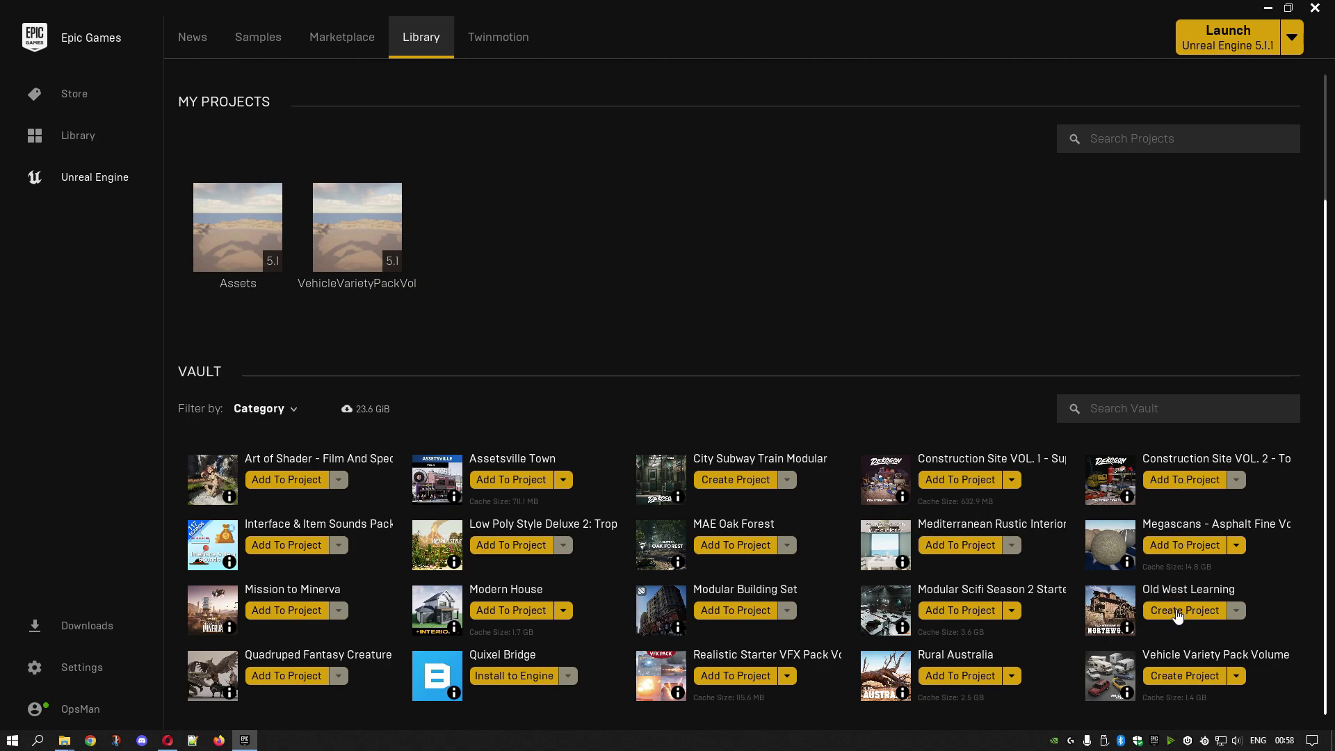
{"action": "mouse_move", "coordinate": [374, 262]}
{"action": "mouse_move", "coordinate": [248, 235]}
Step: Launch Unreal Engine 5.1.1 and choose the Blank template for games, keeping C:\UE5 Projects as the project location
{"action": "left_click", "coordinate": [1204, 46]}
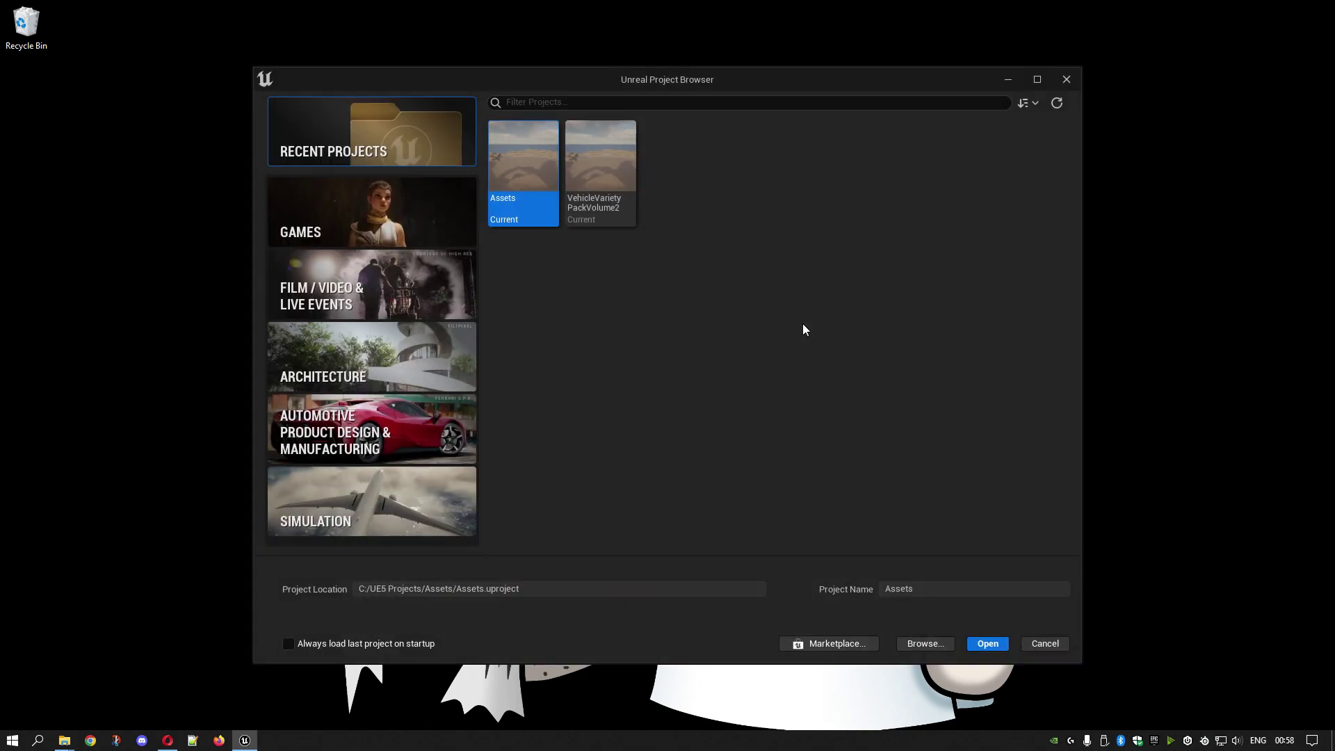
{"action": "left_click", "coordinate": [354, 230]}
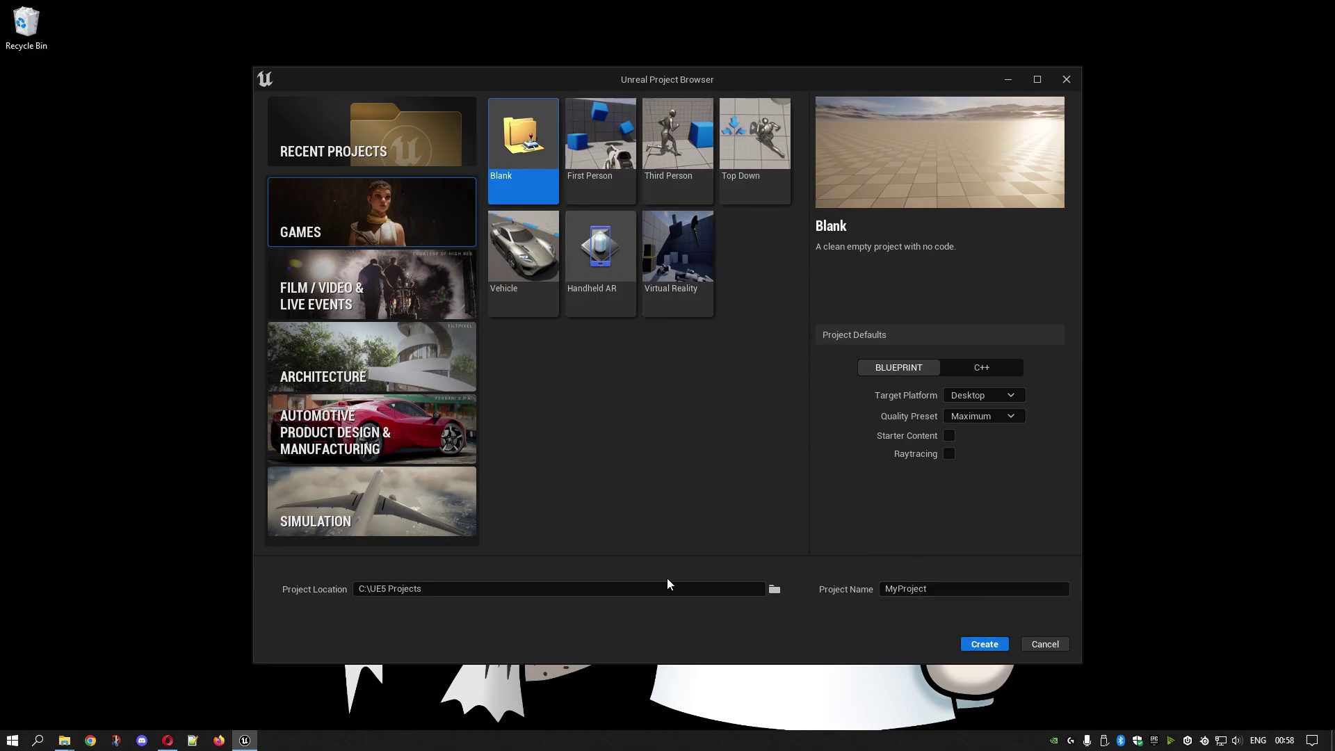
{"action": "left_click", "coordinate": [429, 589]}
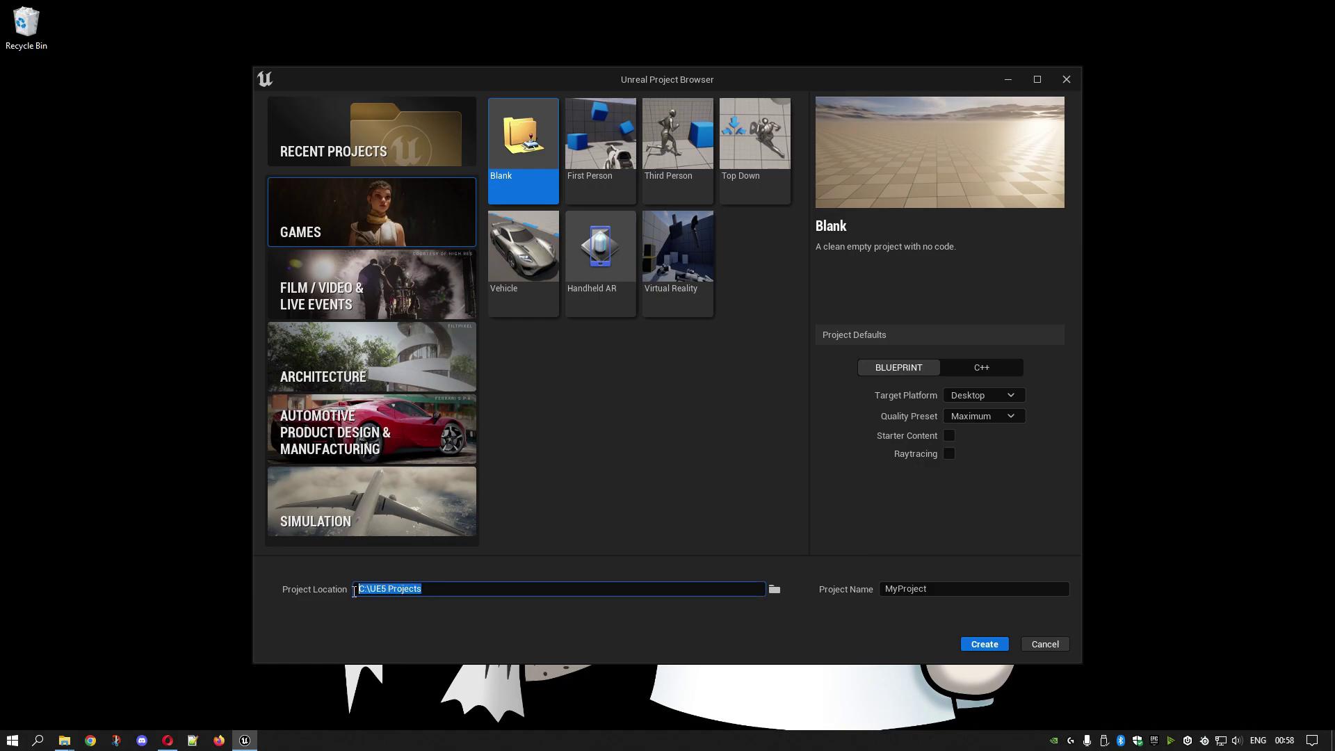
{"action": "left_click", "coordinate": [431, 591]}
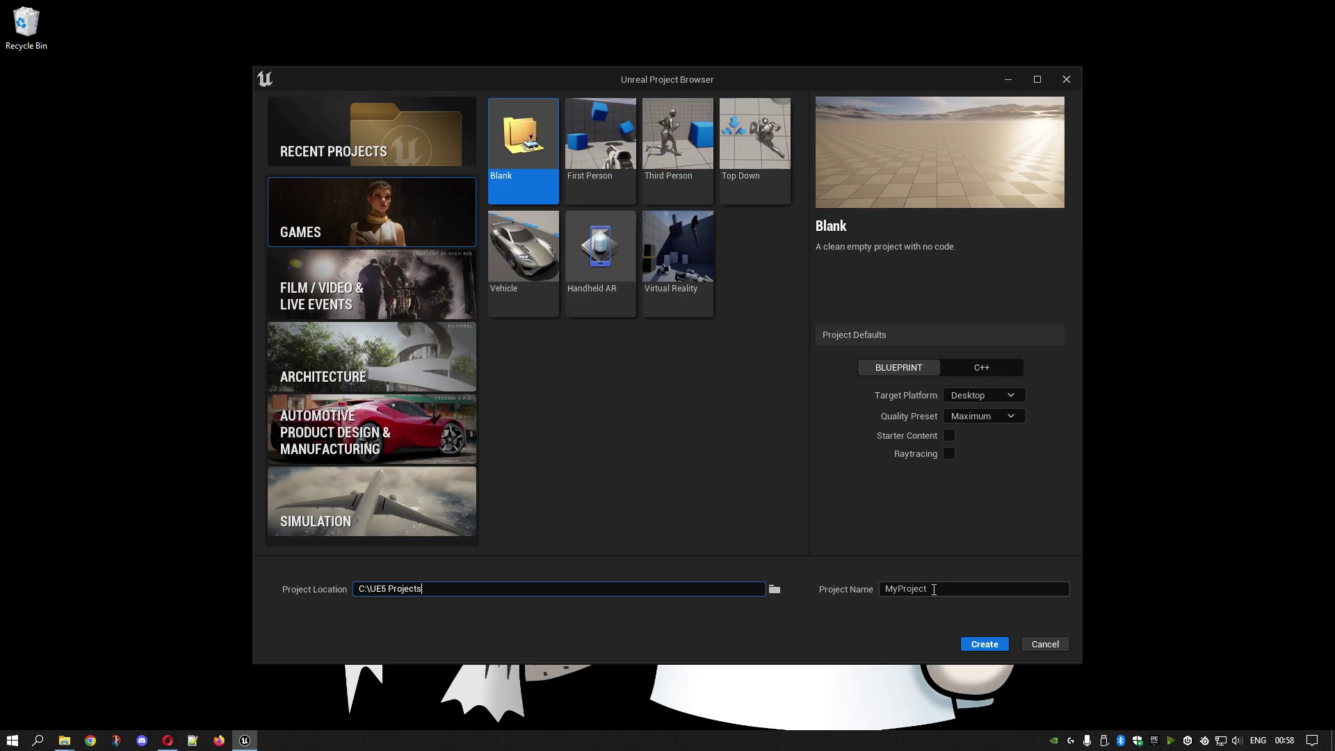
Step: Name the project ConstructionSet and create it
{"action": "left_click_drag", "start_coordinate": [932, 589], "coordinate": [881, 589]}
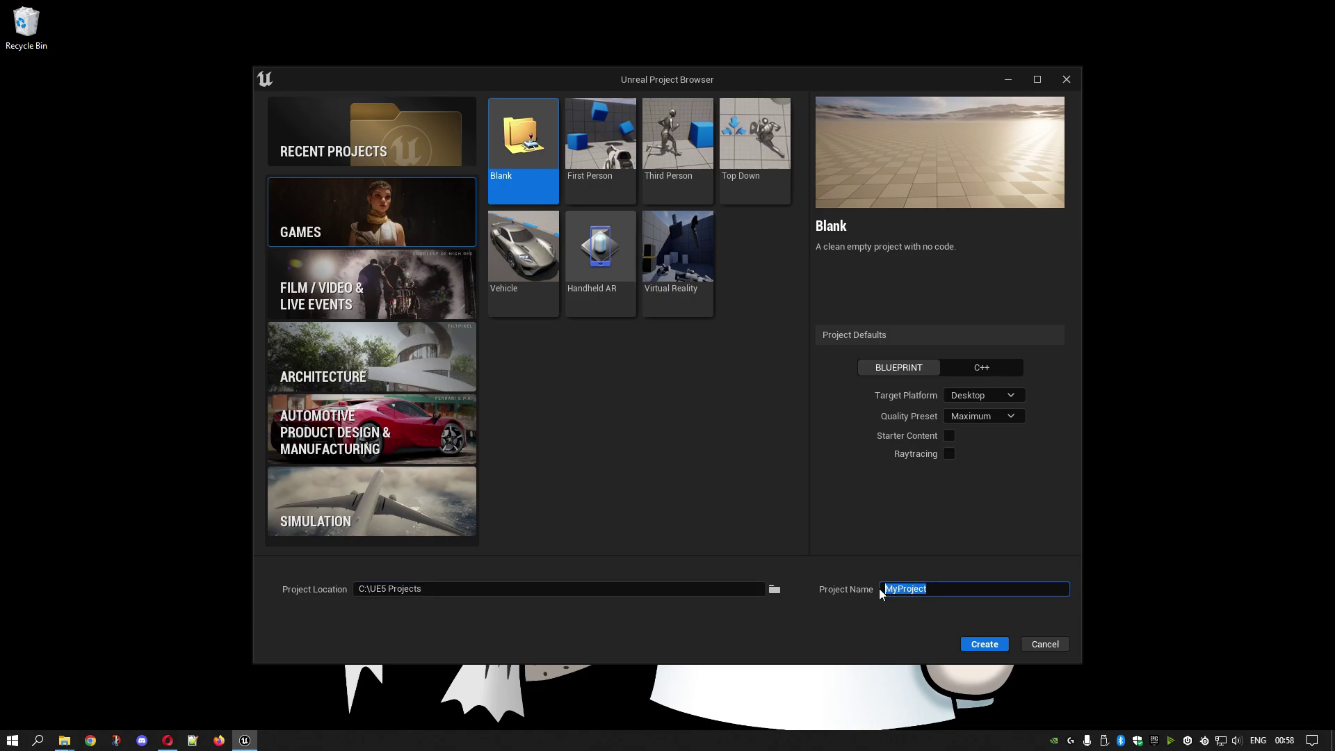
{"action": "type", "text": "Construction"}
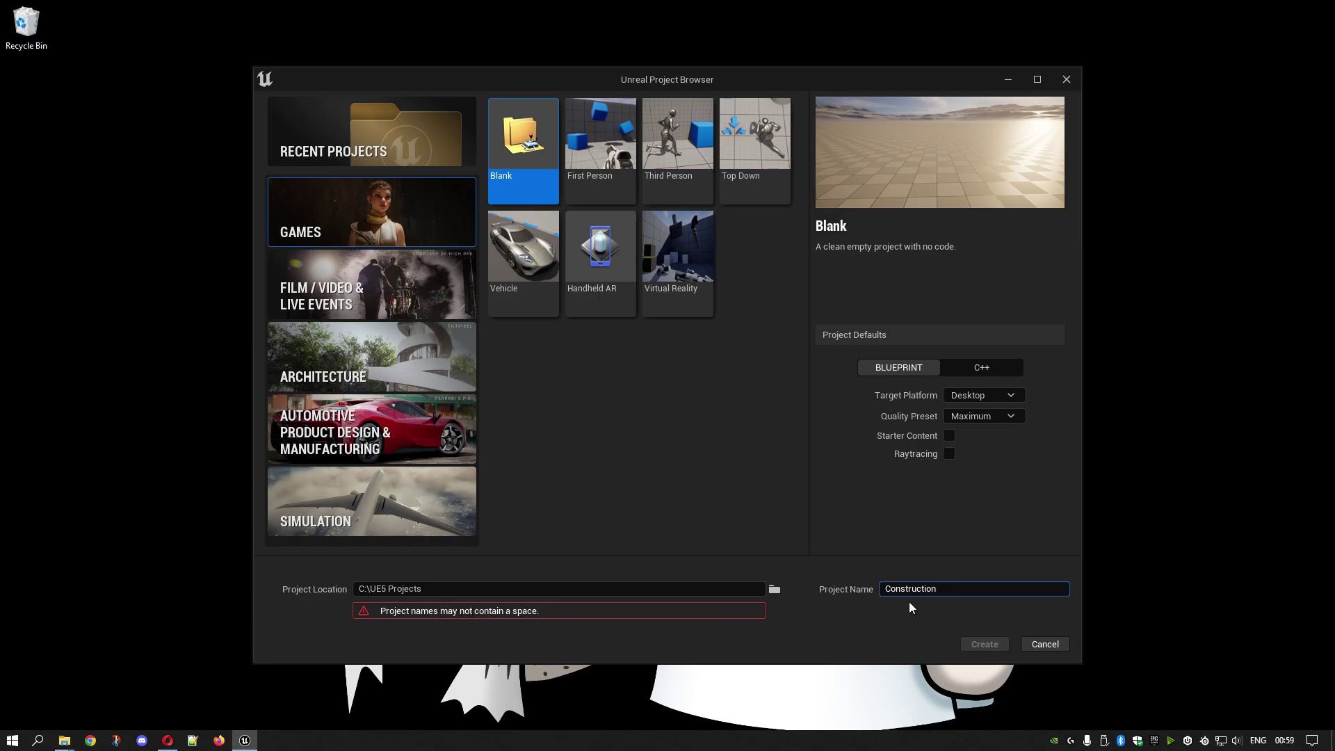
{"action": "key", "text": "BackSpace"}
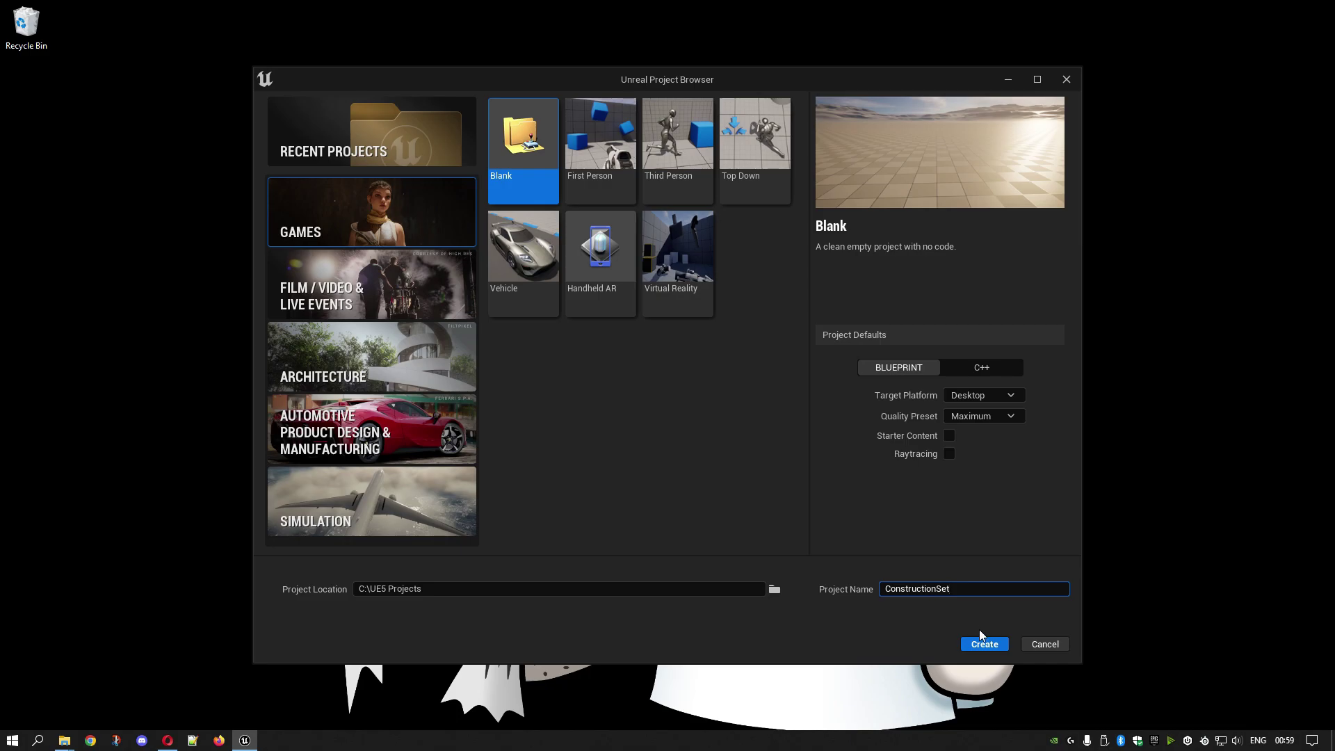
{"action": "left_click", "coordinate": [987, 644]}
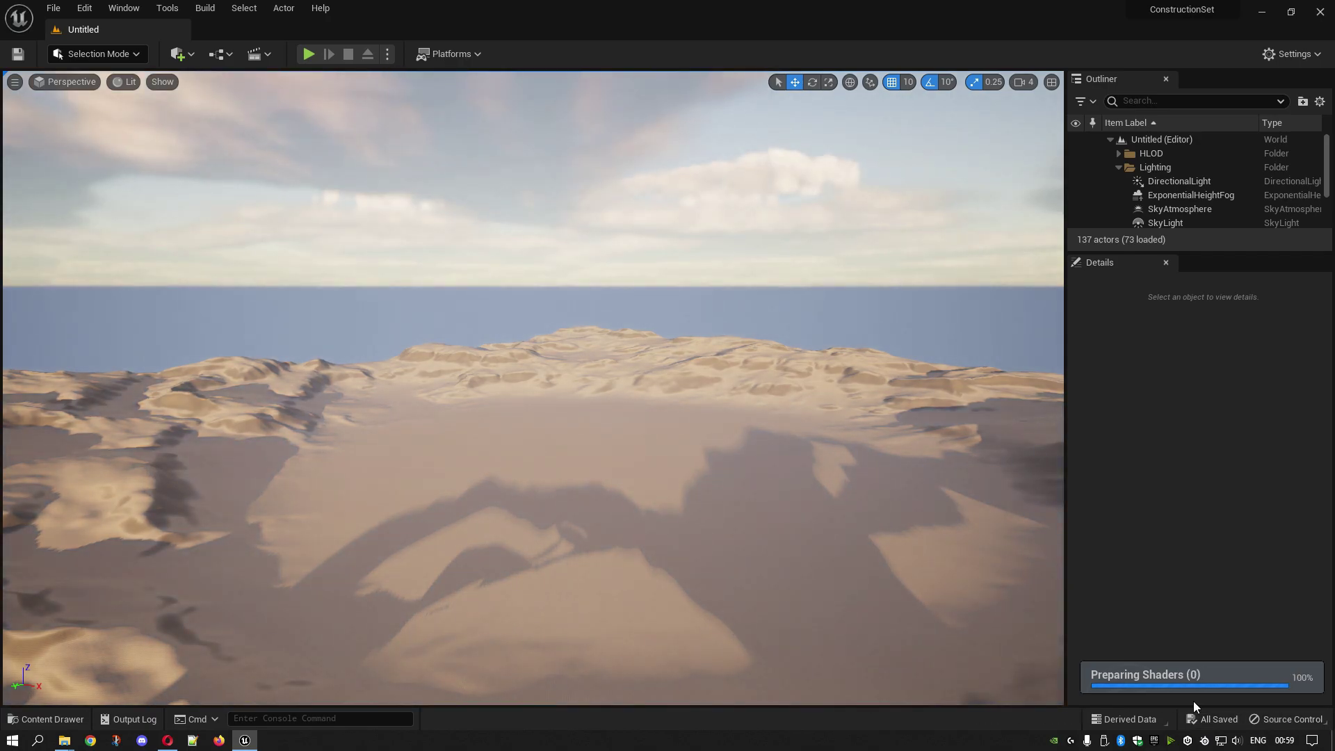
Step: Set the viewport camera speed to 6, check the movement over the landscape, and close the ConstructionSet project
{"action": "left_click", "coordinate": [1026, 84]}
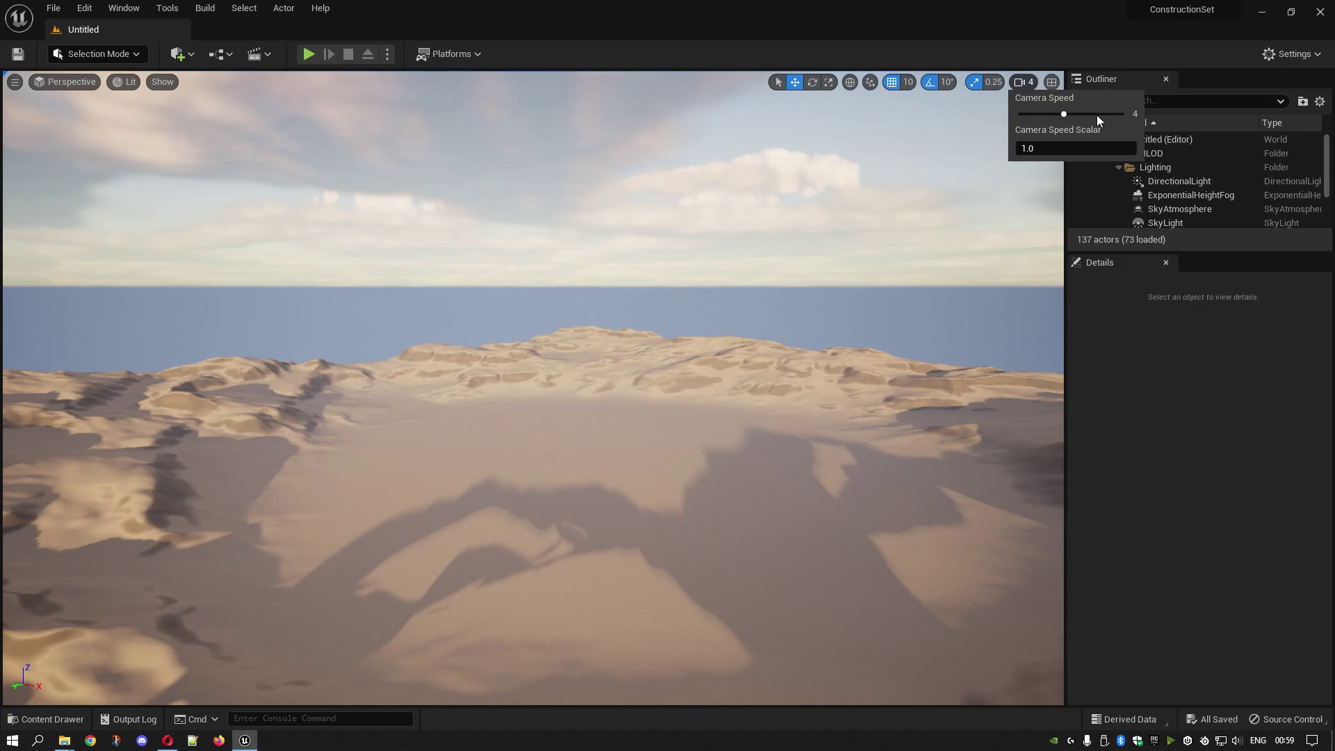
{"action": "right_click_drag", "start_coordinate": [662, 495], "coordinate": [650, 532]}
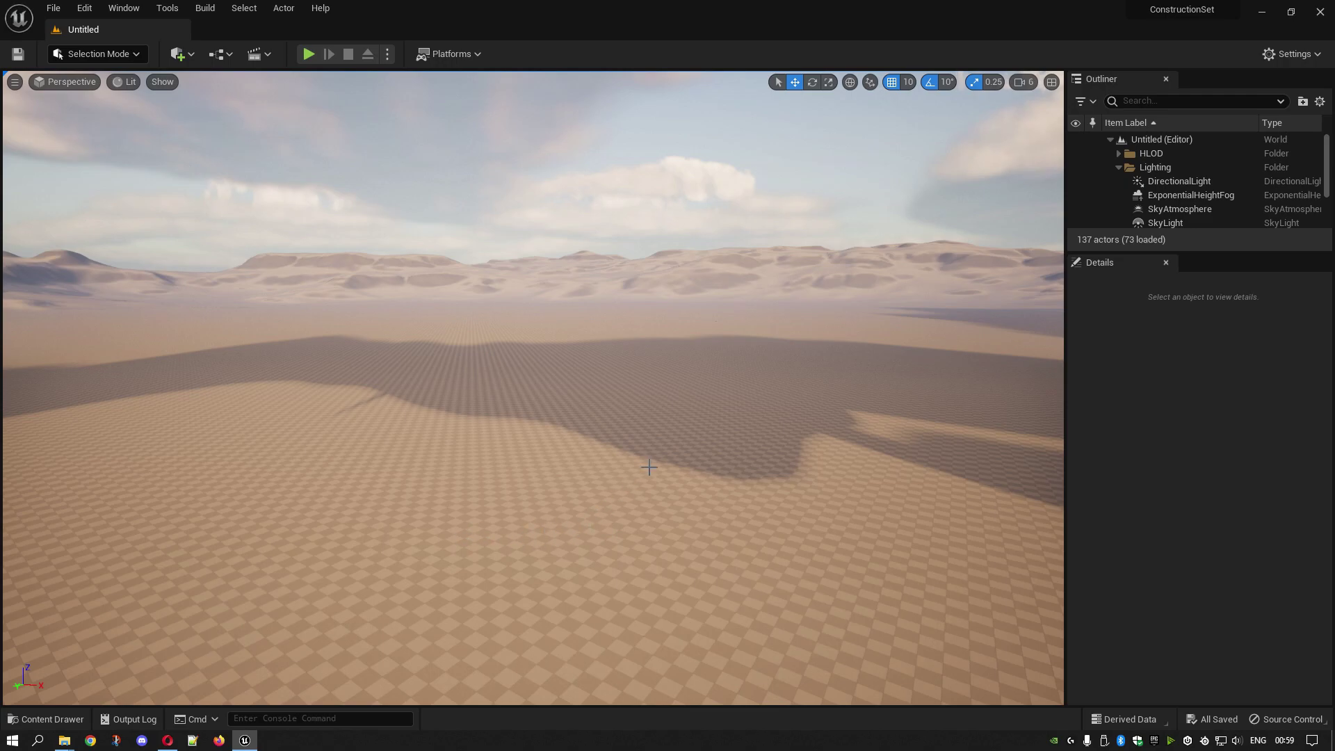
{"action": "left_click", "coordinate": [1320, 13]}
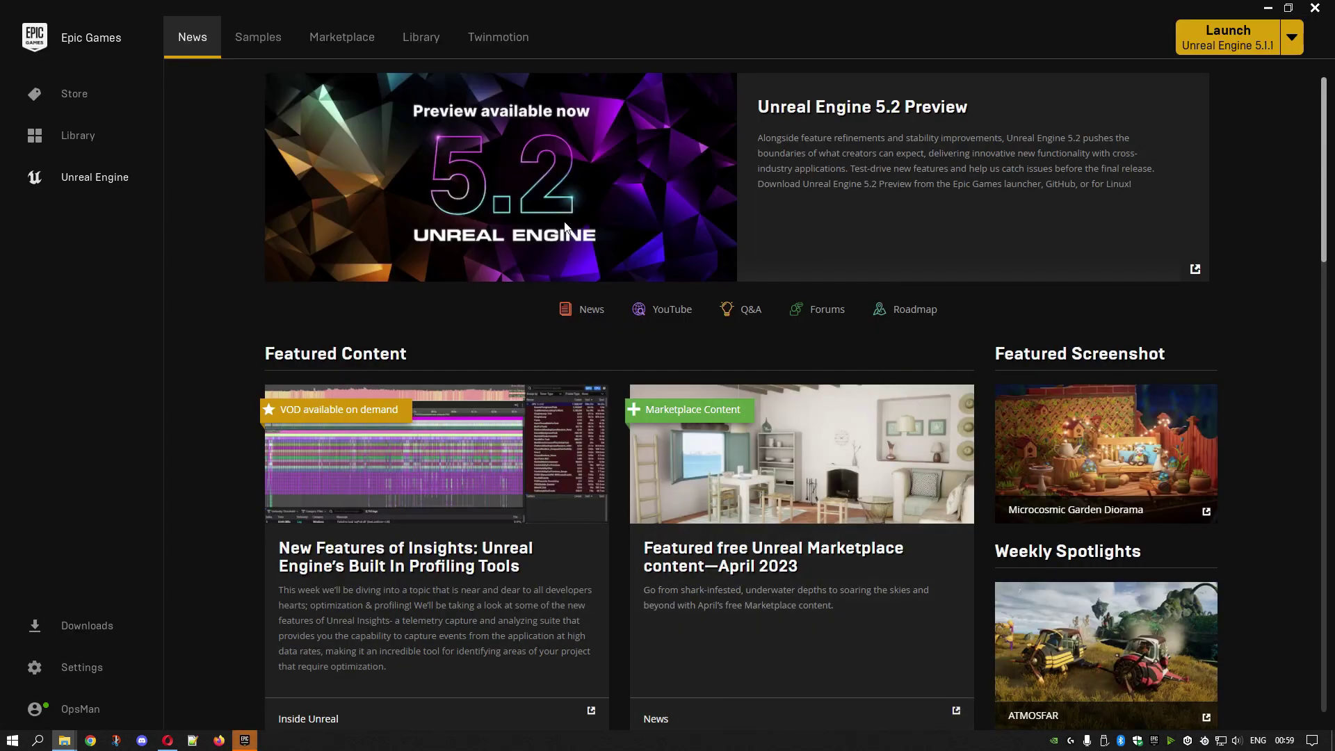
Step: In the Epic Games launcher's Unreal Engine library, add the vault's Construction Site VOL. 2 pack to the ConstructionSet project
{"action": "left_click", "coordinate": [421, 37]}
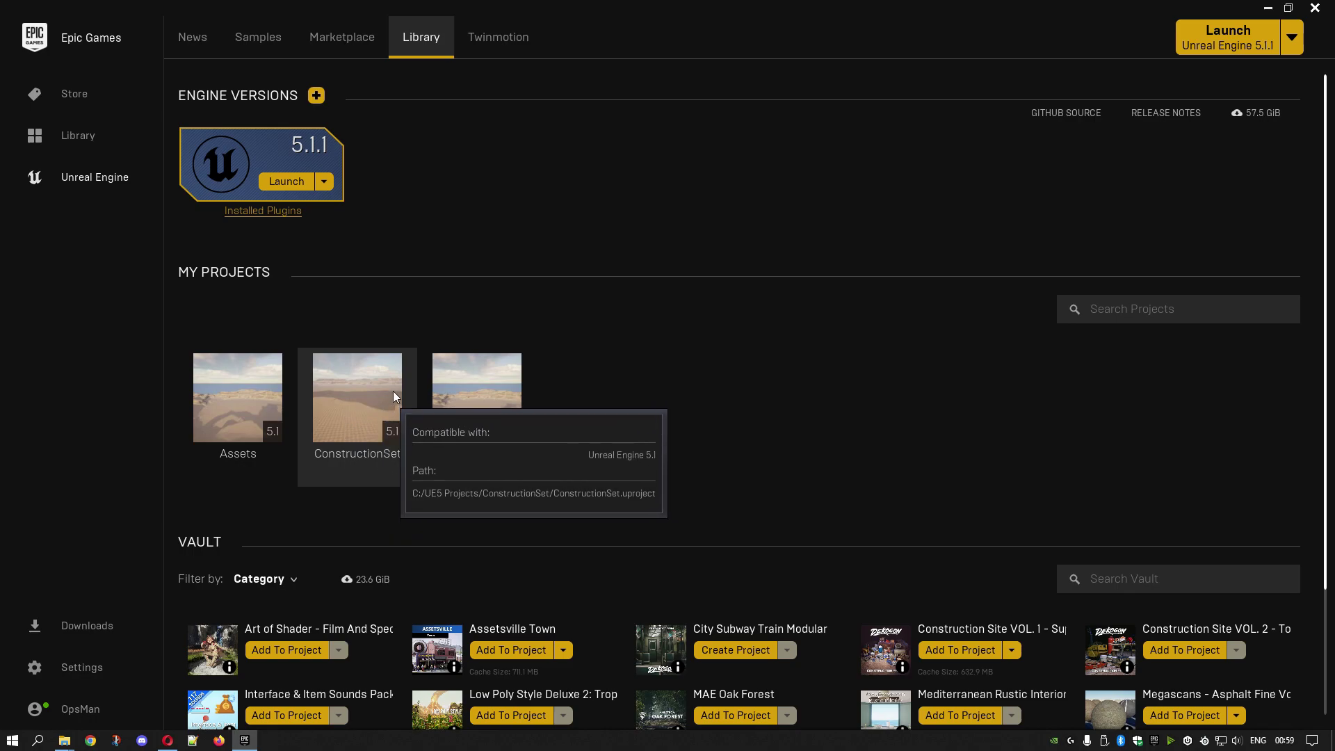
{"action": "scroll", "coordinate": [834, 455], "scroll_direction": "down", "scroll_amount": 3}
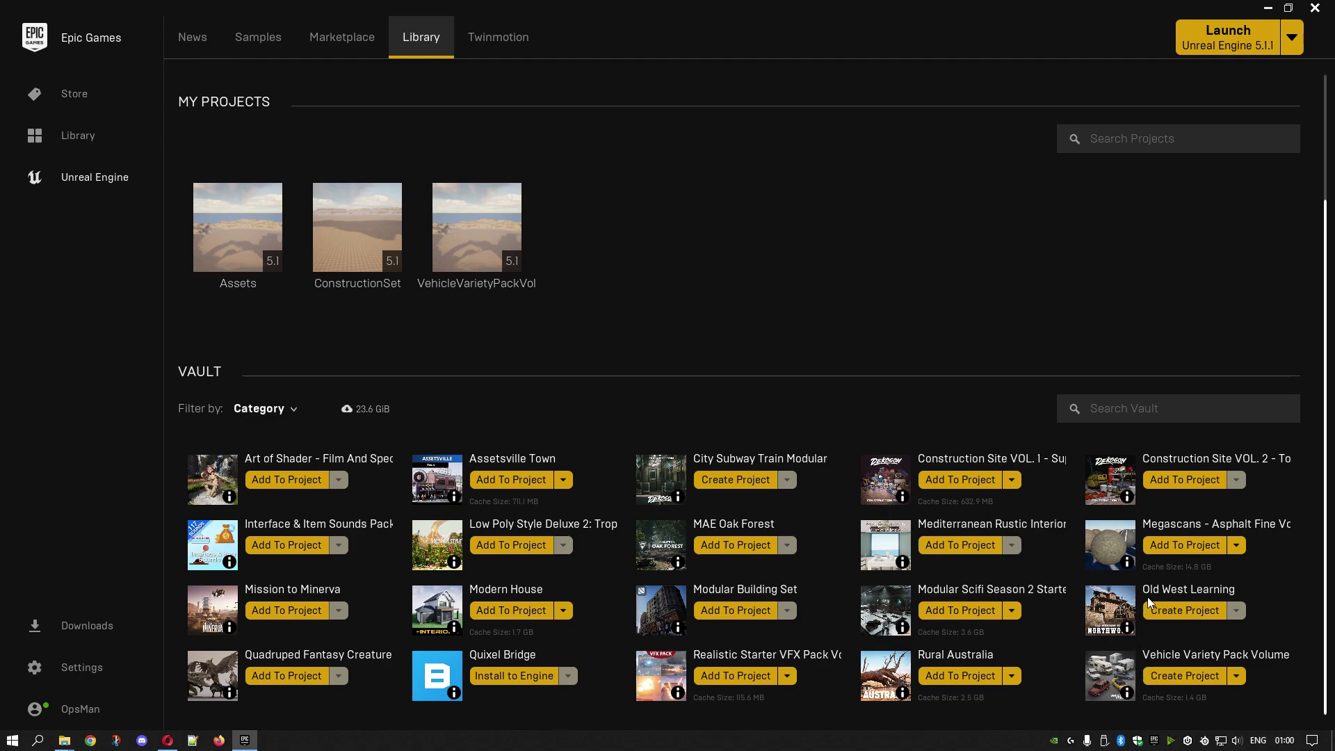
{"action": "left_click", "coordinate": [1179, 487]}
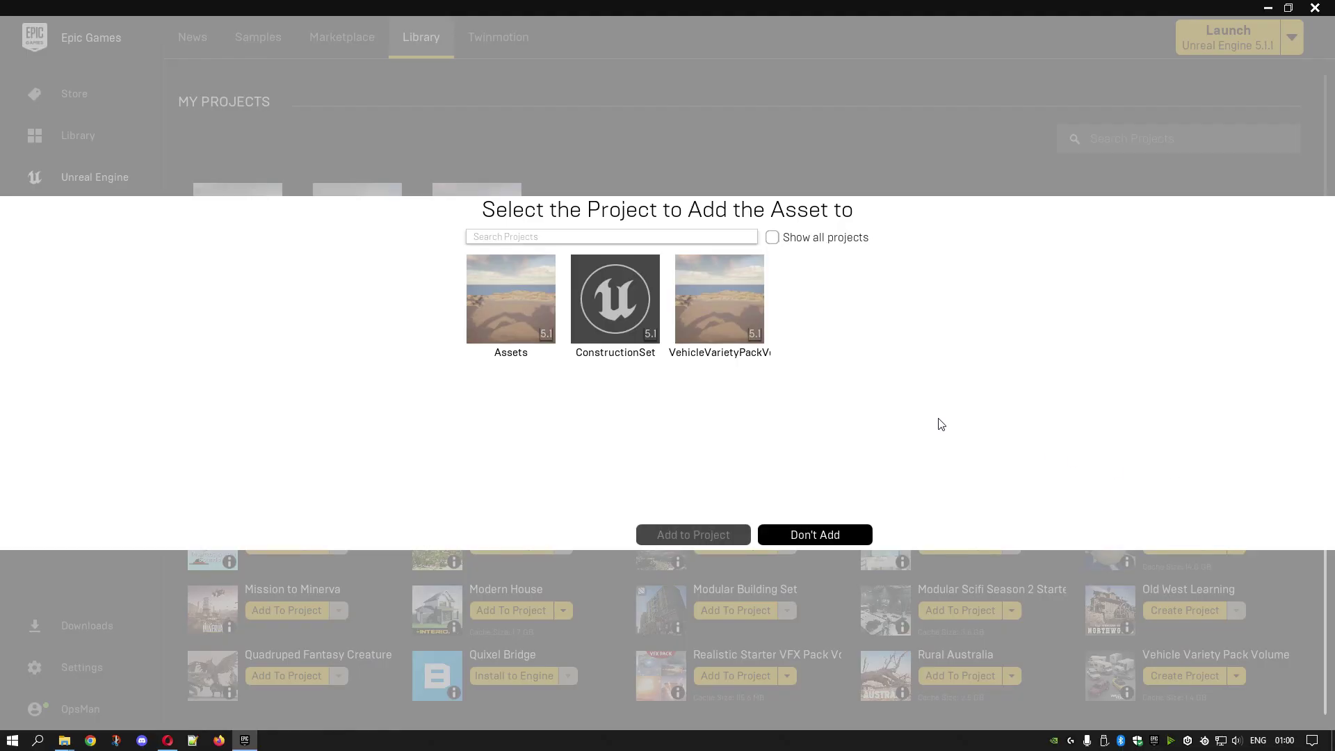
{"action": "left_click", "coordinate": [616, 289]}
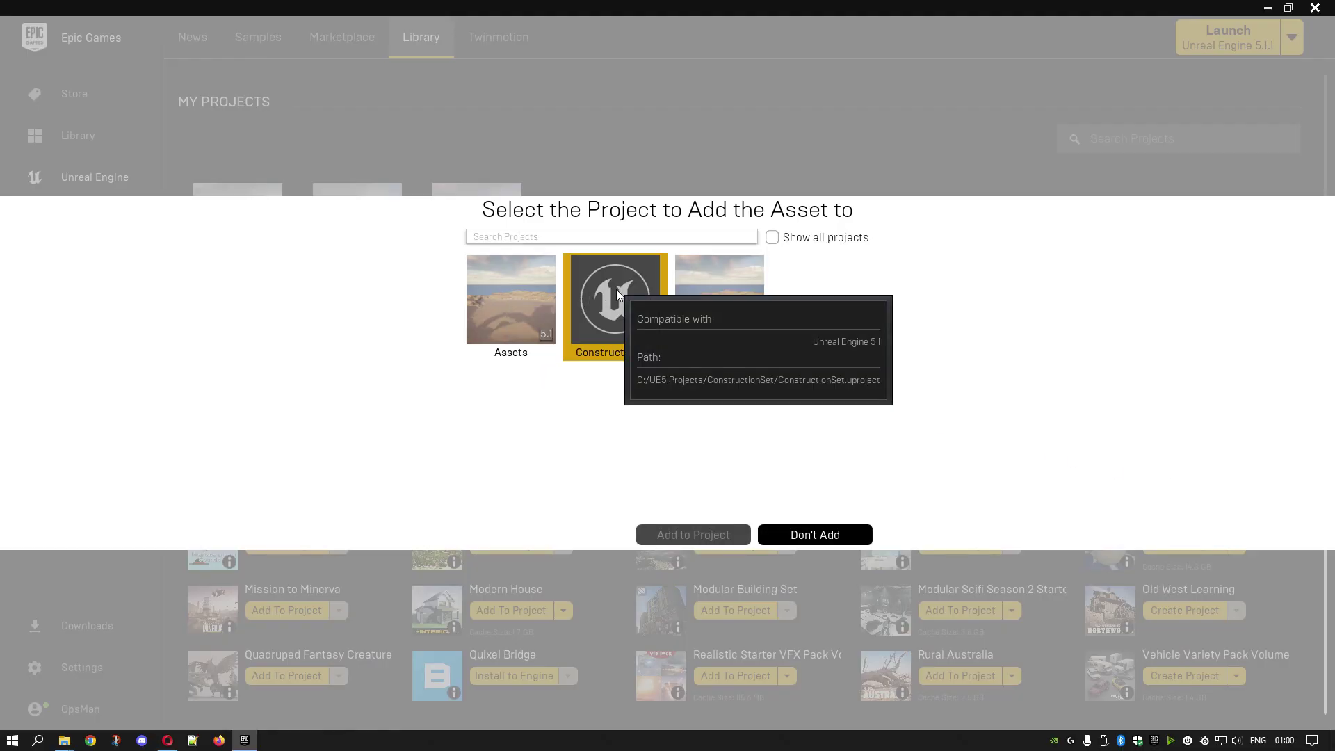
{"action": "left_click", "coordinate": [721, 534]}
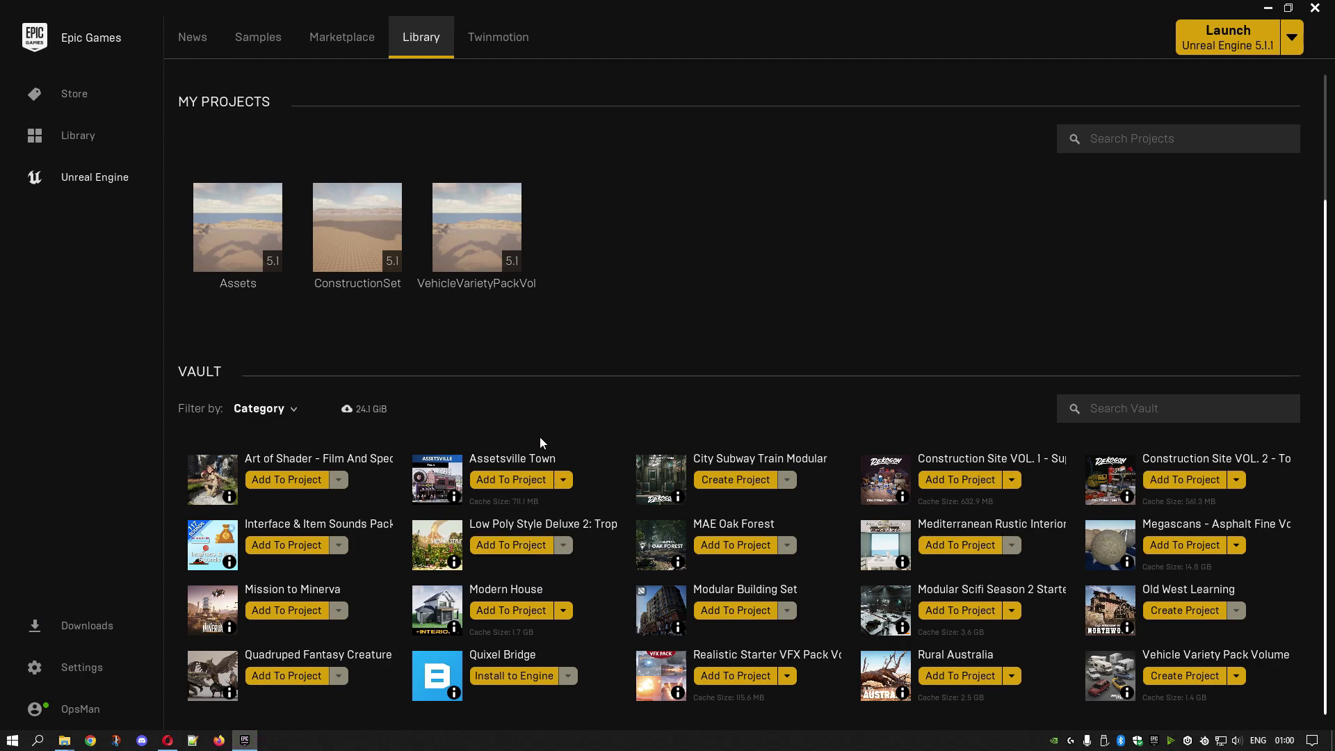
Step: Reopen the ConstructionSet project and show the Meshes folder of Construction_VOL2 in the project content
{"action": "double_click", "coordinate": [357, 228]}
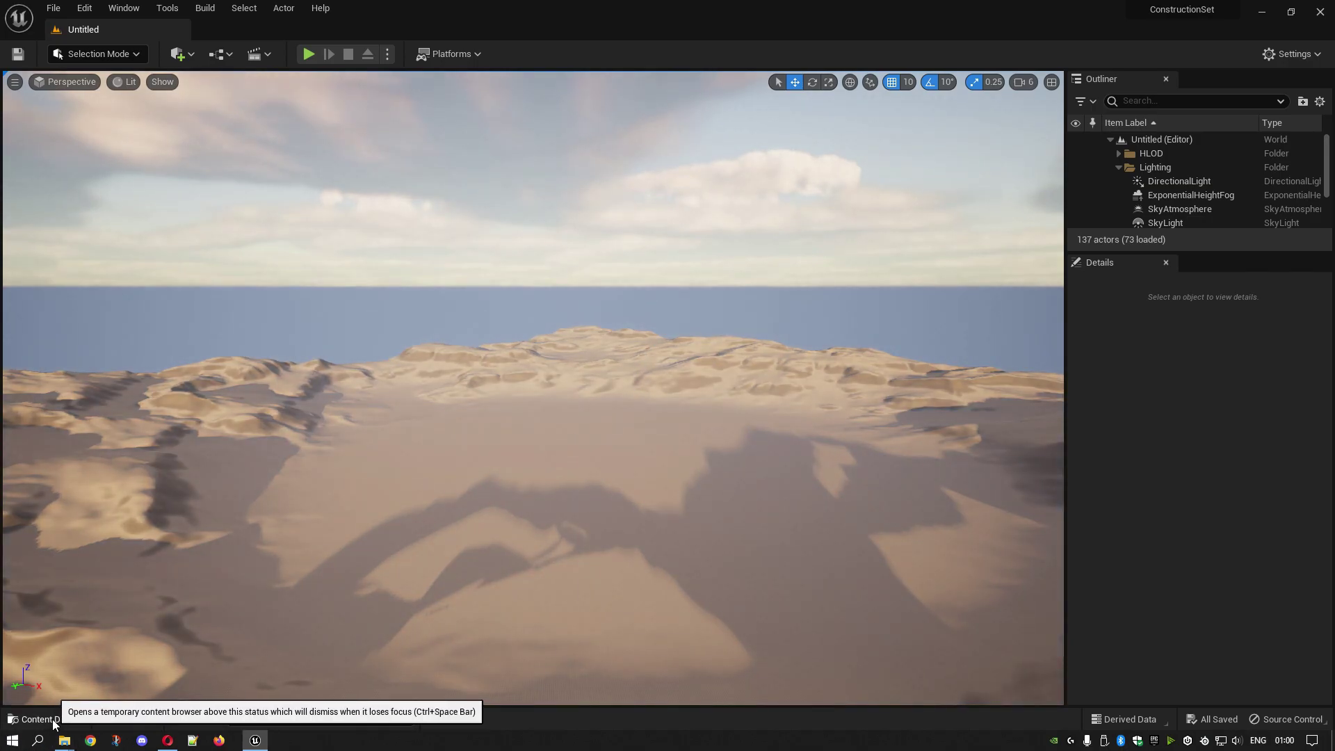
{"action": "left_click", "coordinate": [53, 723]}
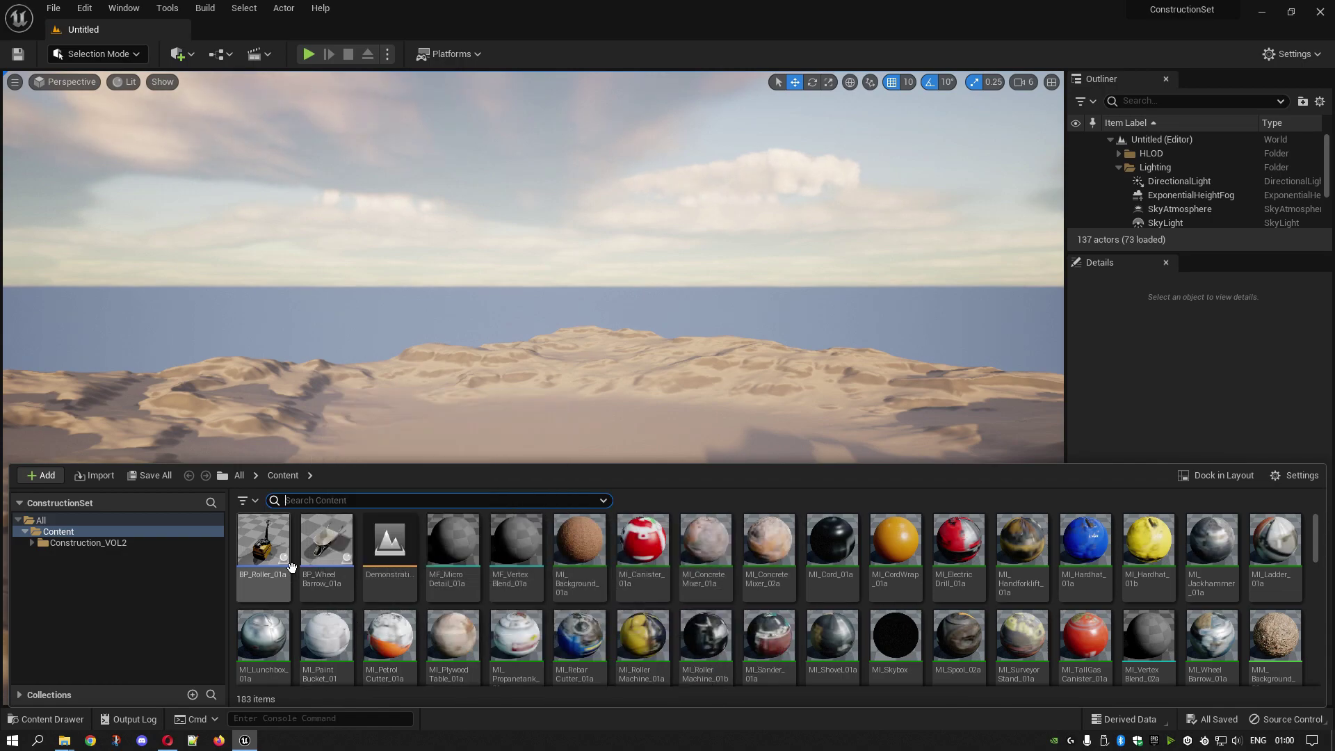
{"action": "left_click", "coordinate": [32, 543]}
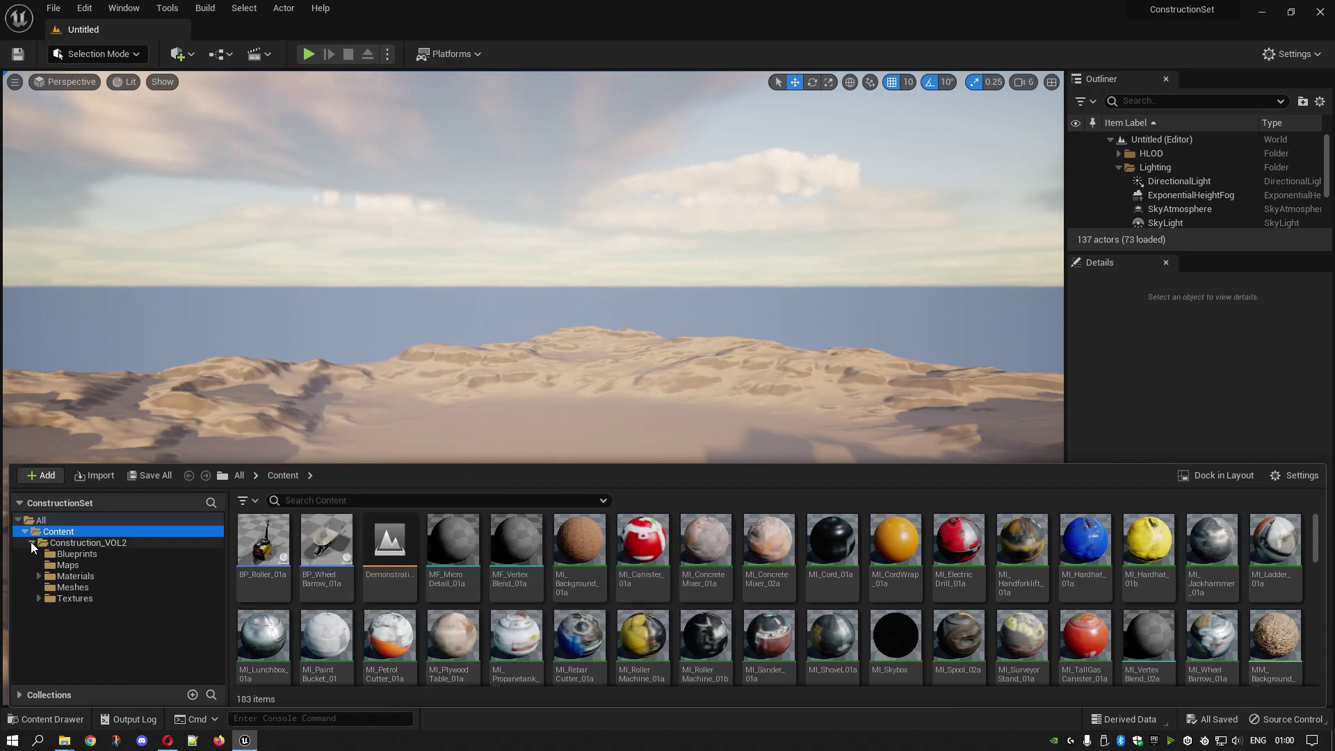
{"action": "left_click", "coordinate": [72, 587]}
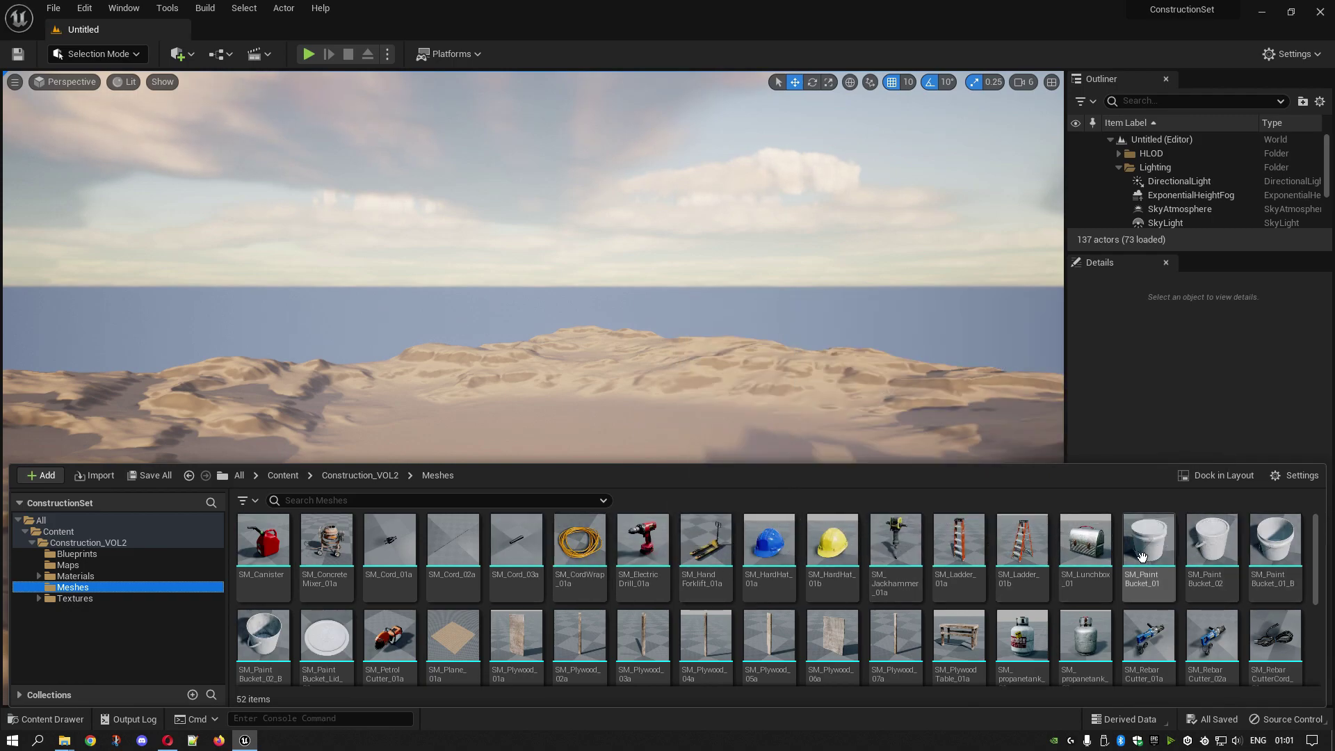
Step: Look through the pack's meshes and inspect SM_RollerMachine_Wheel_A_01a from several angles in the mesh editor
{"action": "scroll", "coordinate": [1121, 557], "scroll_direction": "down", "scroll_amount": 1}
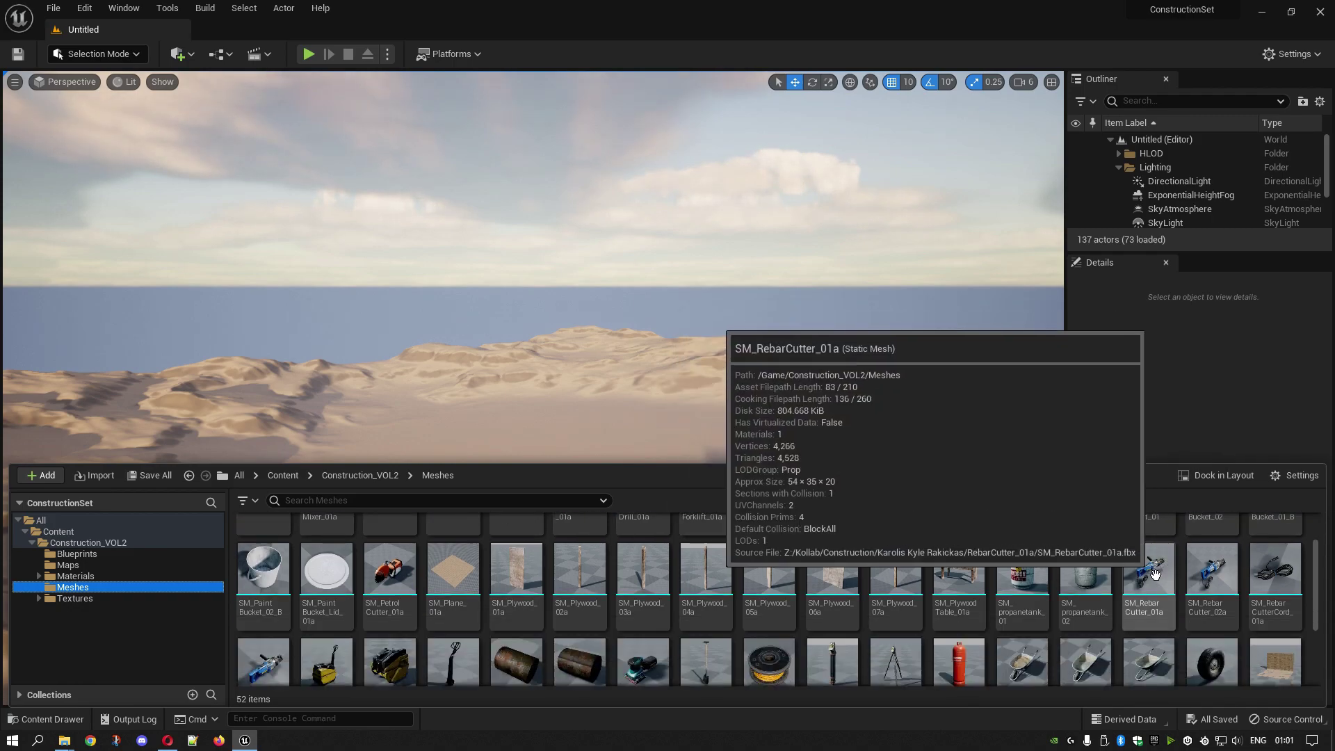
{"action": "scroll", "coordinate": [1133, 570], "scroll_direction": "down", "scroll_amount": 2}
{"action": "scroll", "coordinate": [1140, 576], "scroll_direction": "down", "scroll_amount": 1}
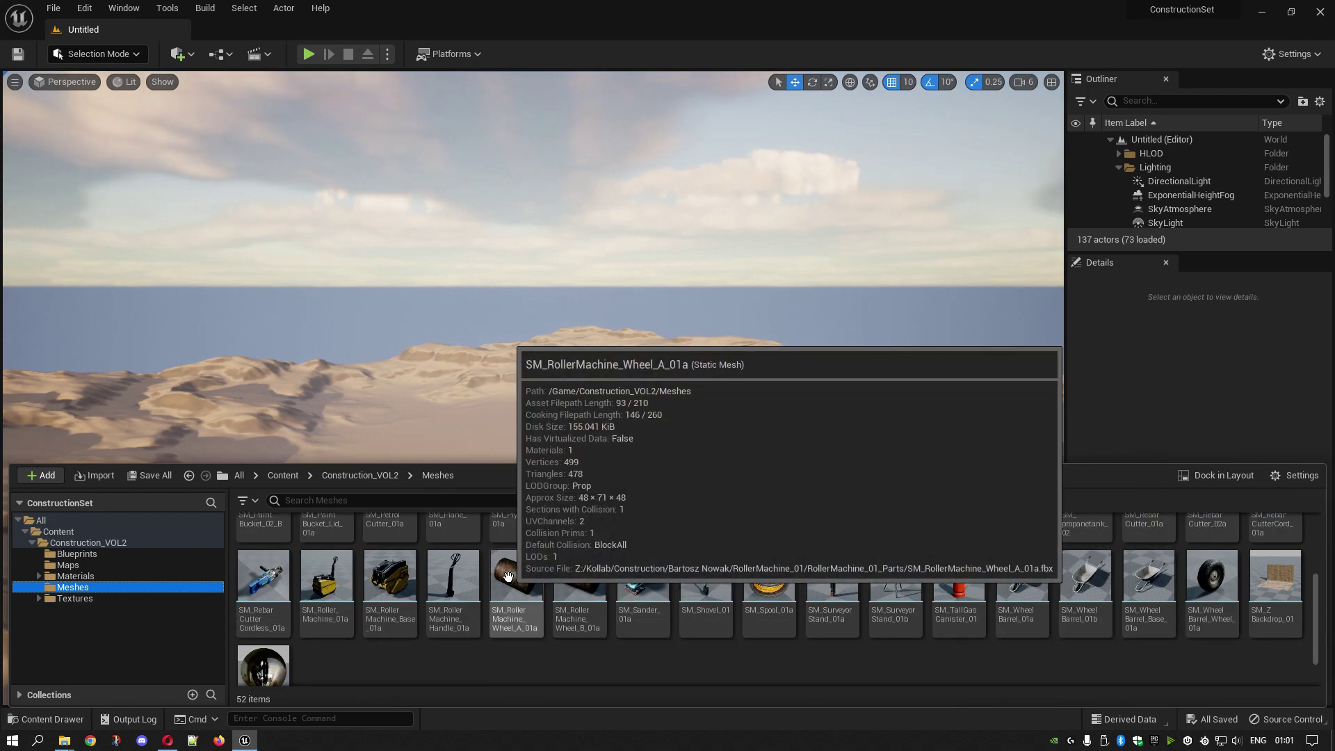
{"action": "scroll", "coordinate": [507, 577], "scroll_direction": "down", "scroll_amount": 1}
{"action": "scroll", "coordinate": [509, 576], "scroll_direction": "up", "scroll_amount": 2}
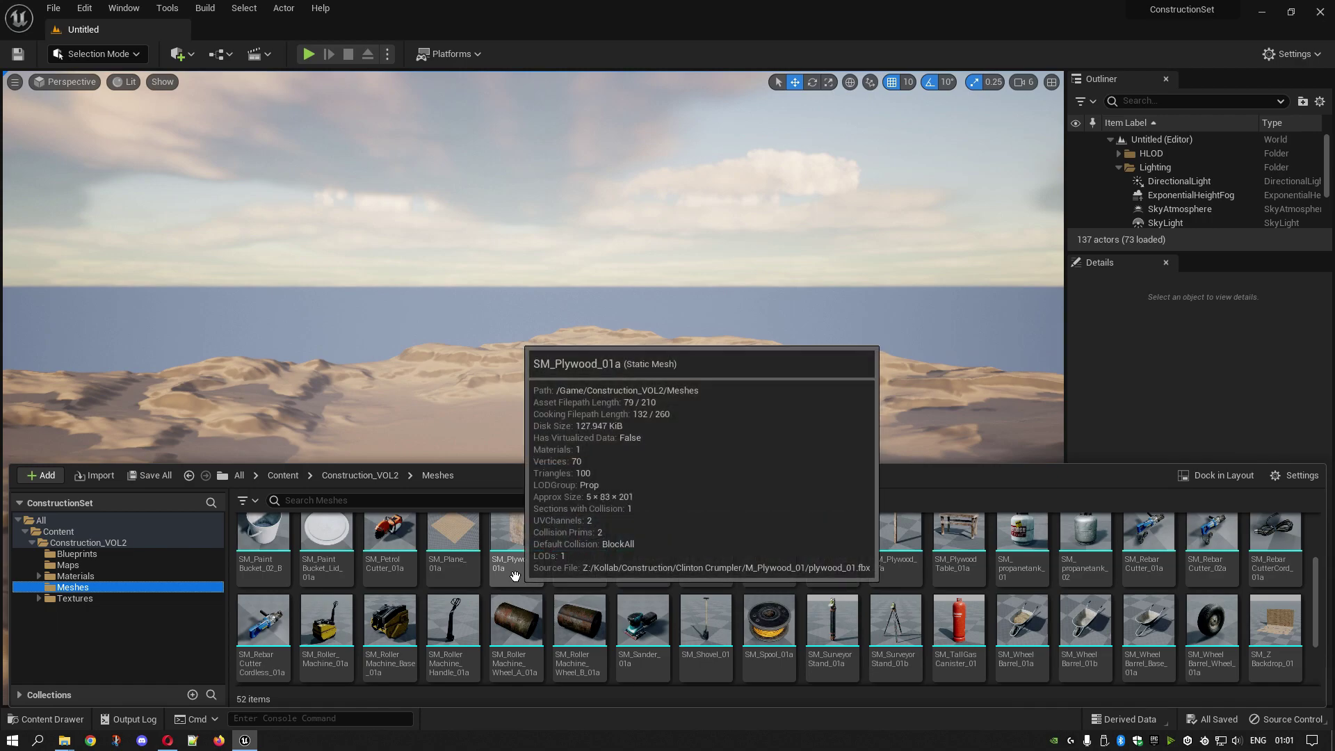
{"action": "double_click", "coordinate": [518, 622]}
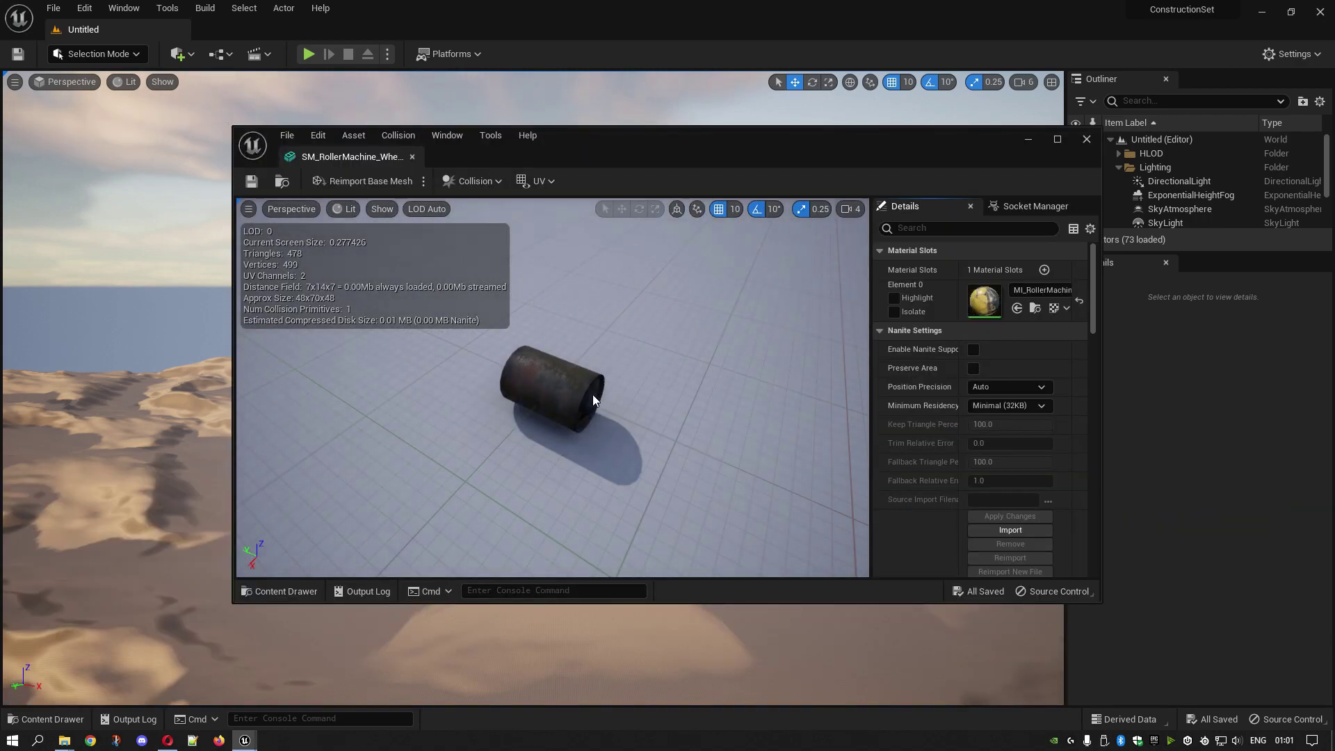
{"action": "left_click_drag", "start_coordinate": [581, 394], "coordinate": [500, 230]}
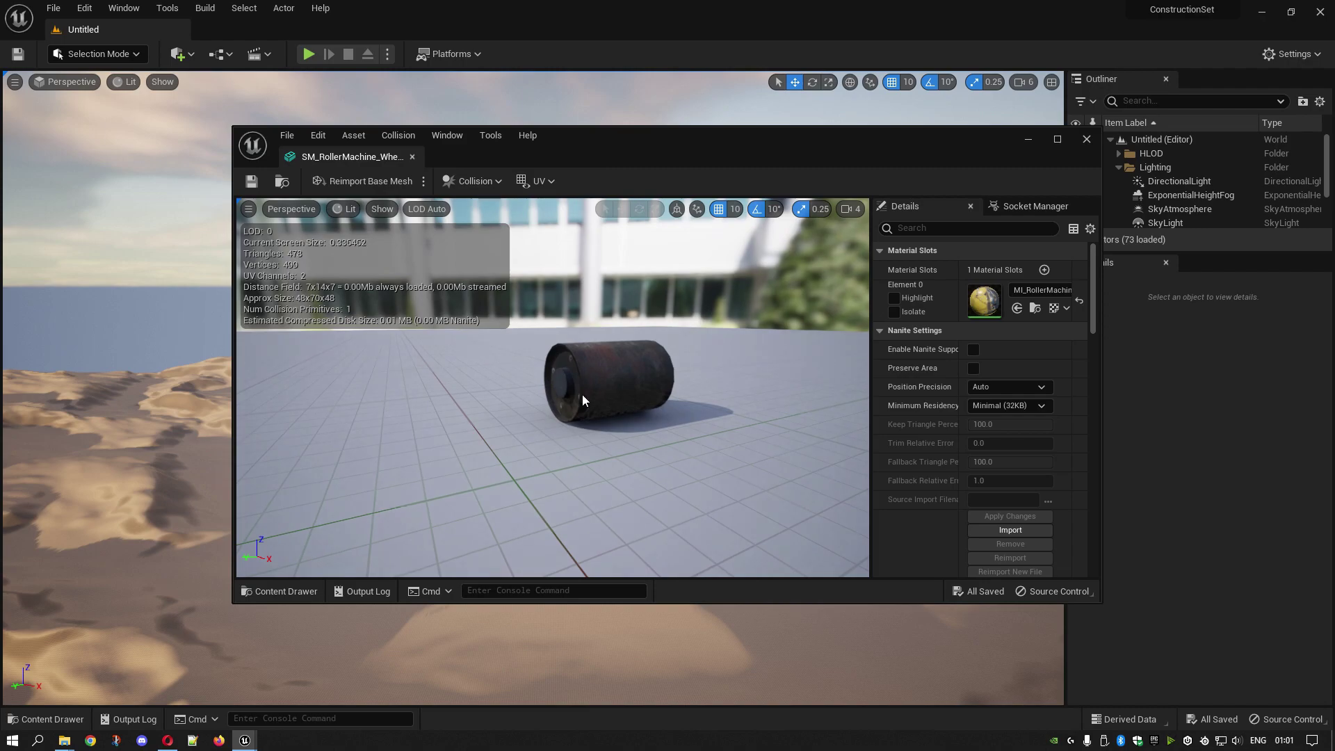
{"action": "left_click", "coordinate": [1087, 139]}
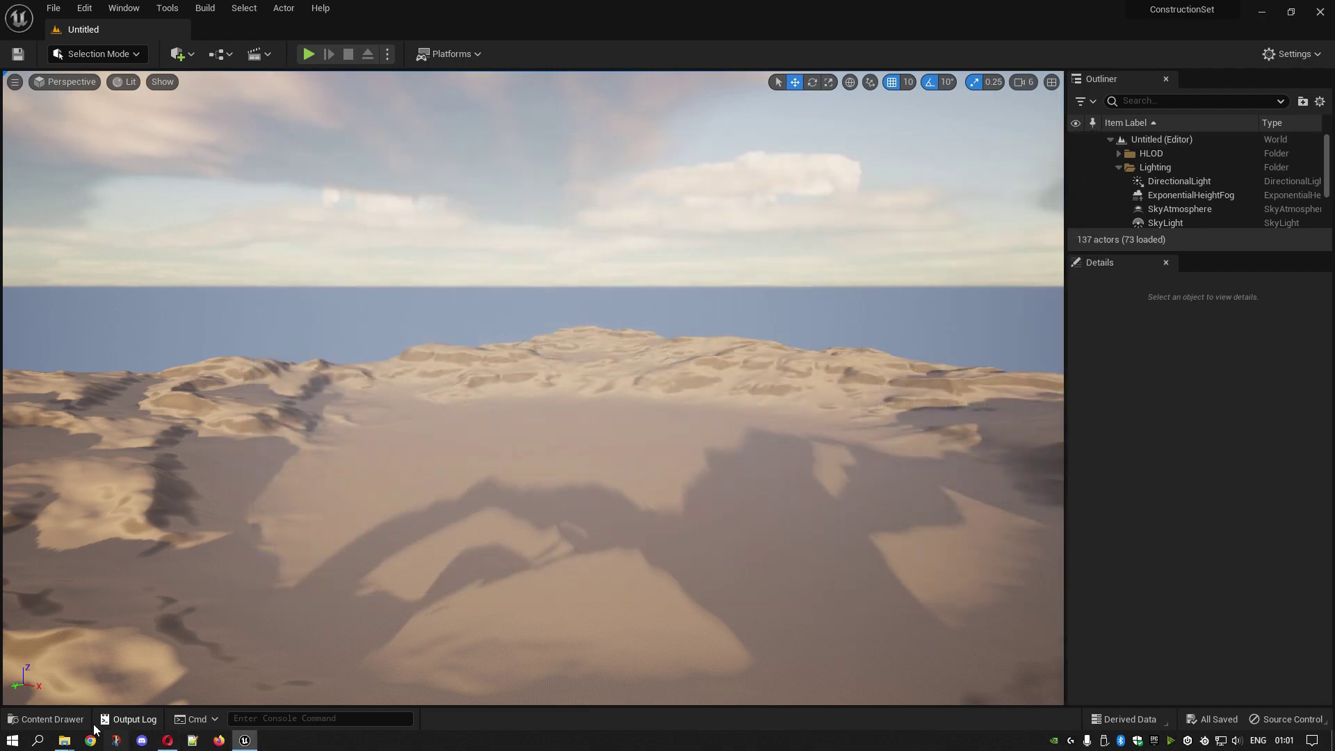
Step: Start migrating SM_Canister, SM_Ladder_01a and SM_Ladder_01b with all listed dependencies, and browse to C:\UEFN Projects for the destination folder
{"action": "left_click", "coordinate": [47, 719]}
{"action": "scroll", "coordinate": [369, 633], "scroll_direction": "up", "scroll_amount": 2}
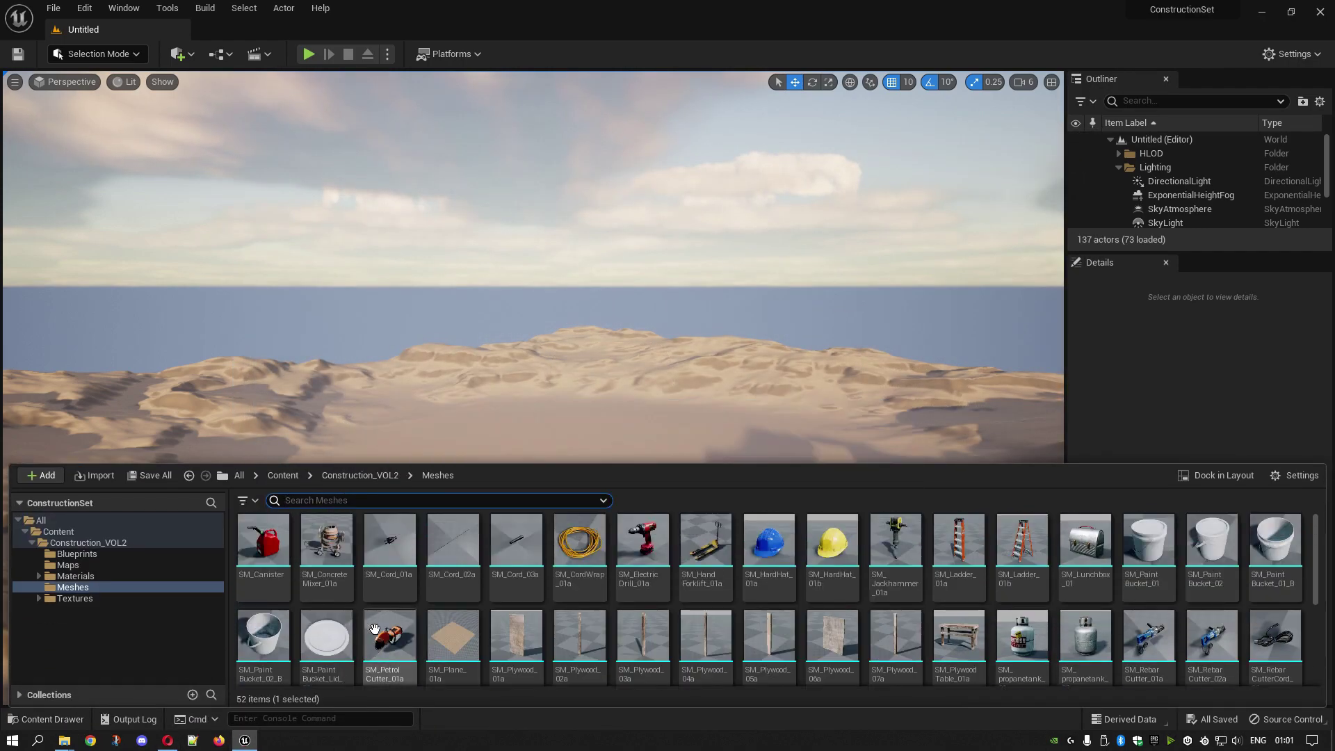
{"action": "mouse_move", "coordinate": [270, 546]}
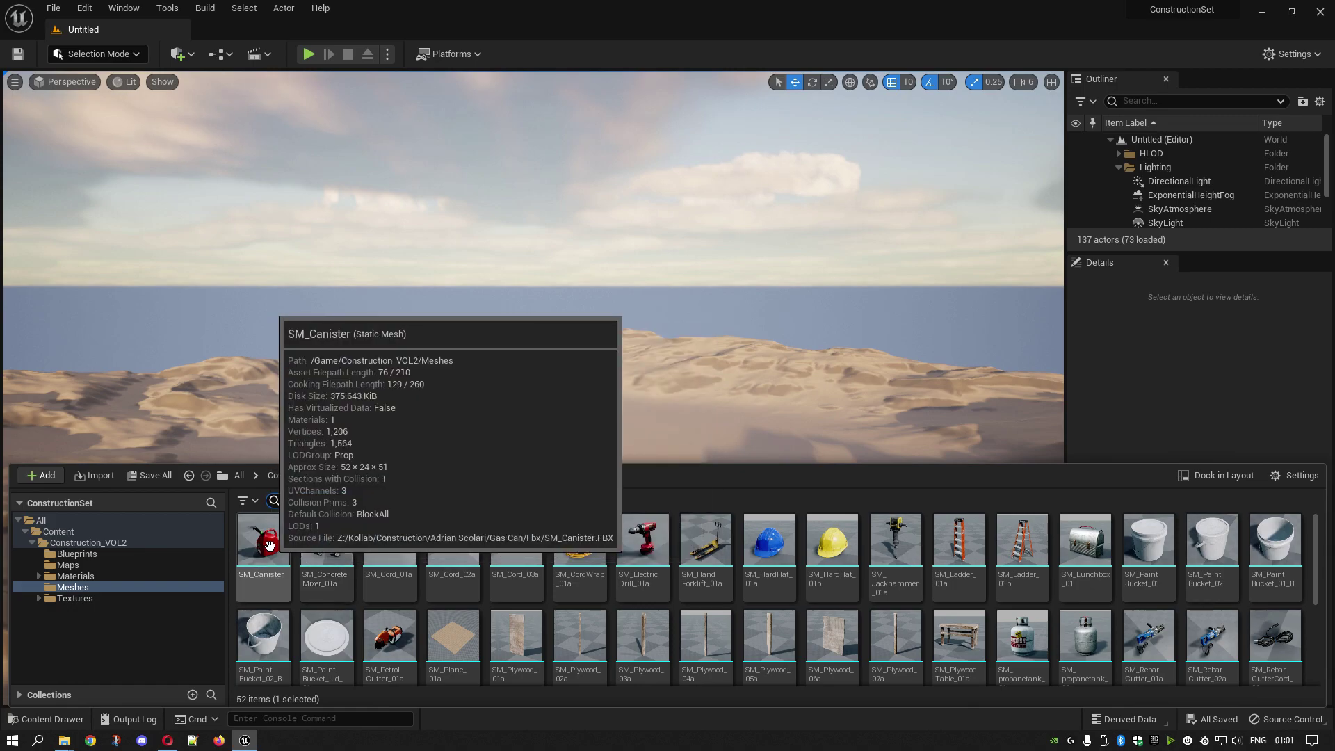
{"action": "left_click", "coordinate": [270, 546]}
{"action": "mouse_move", "coordinate": [337, 551]}
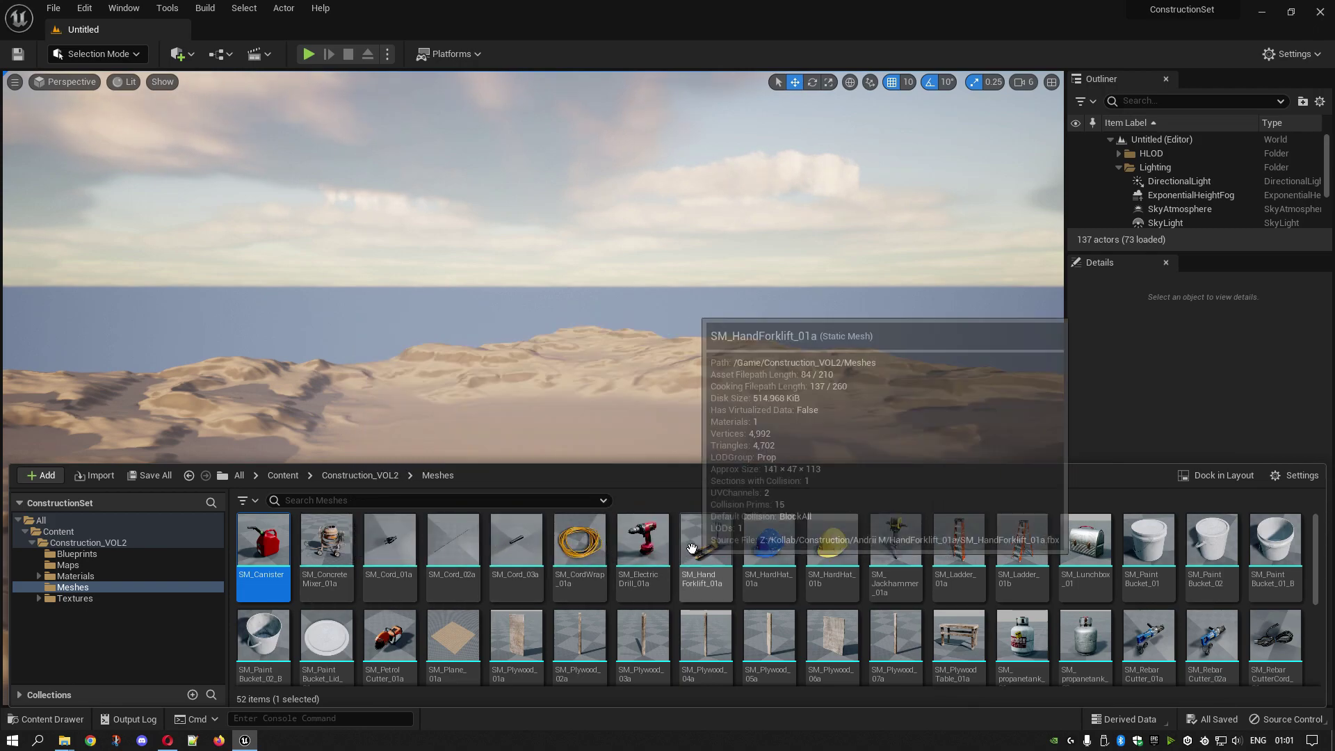
{"action": "mouse_move", "coordinate": [709, 525]}
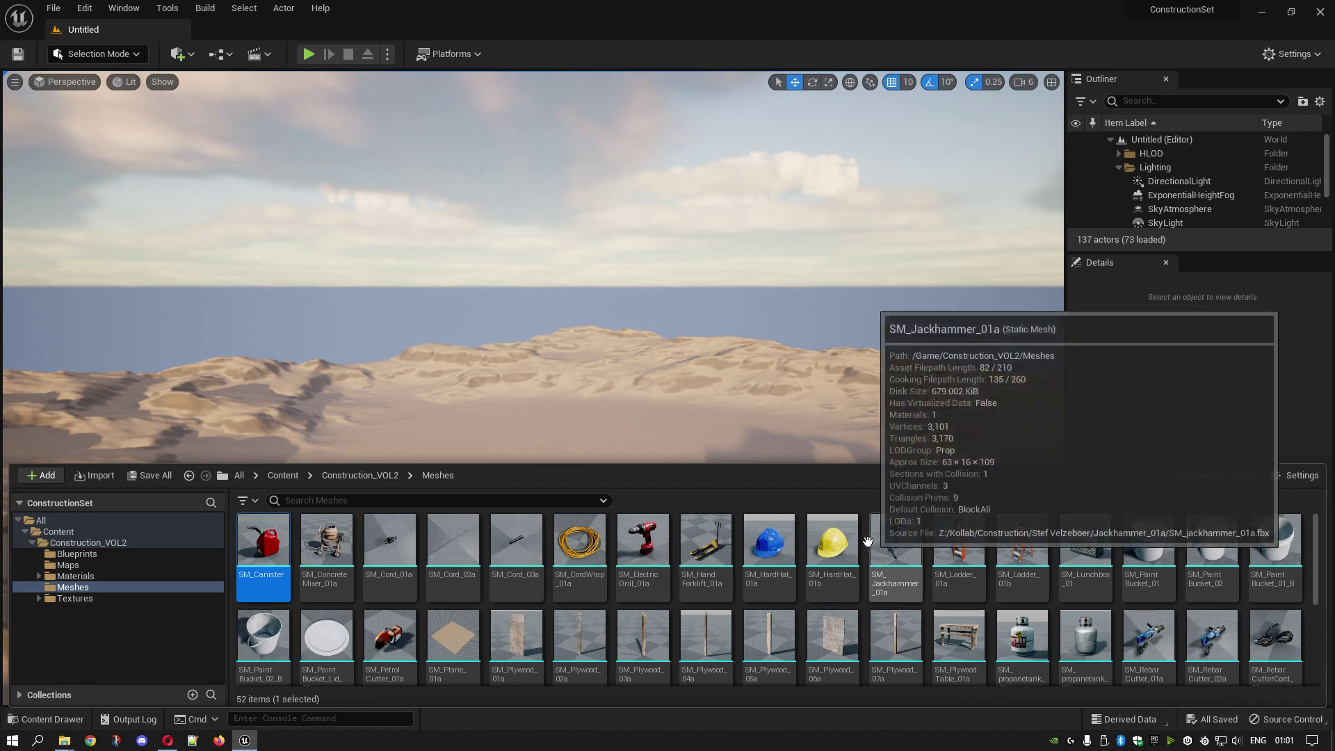
{"action": "mouse_move", "coordinate": [770, 541]}
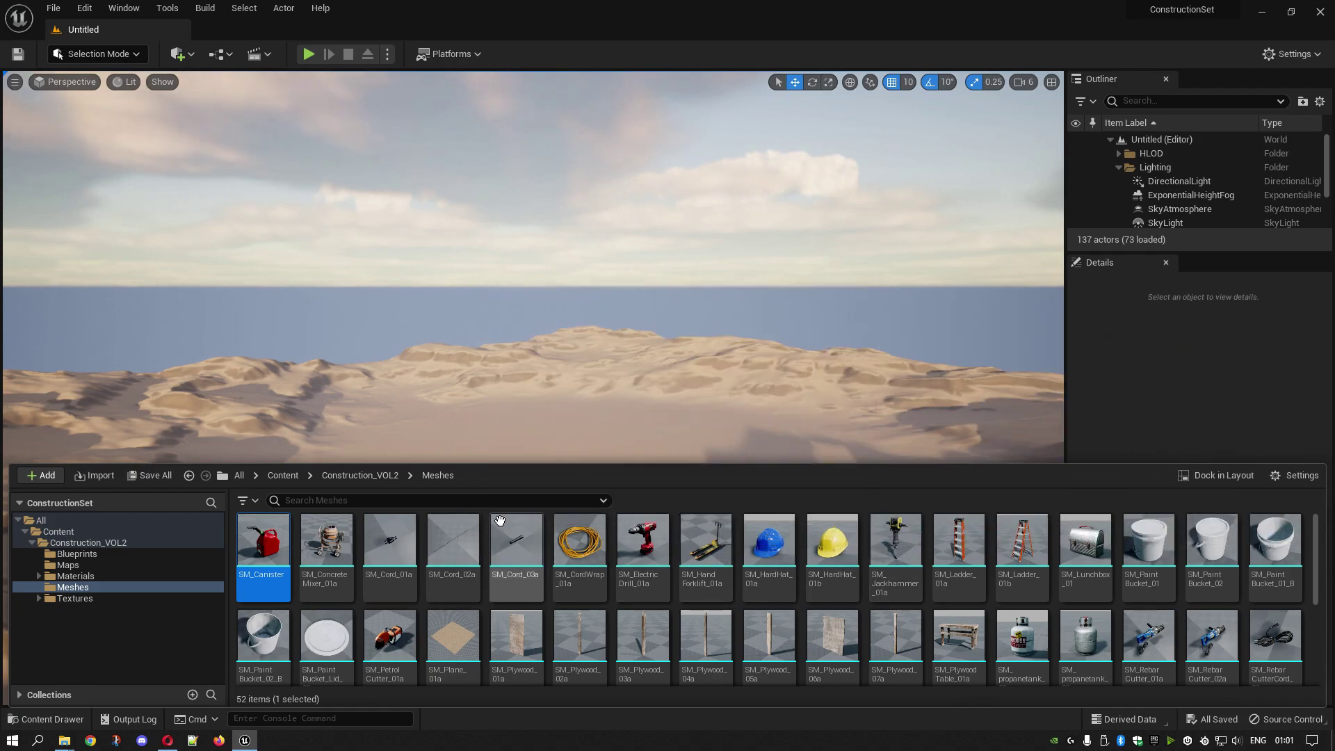
{"action": "mouse_move", "coordinate": [960, 540]}
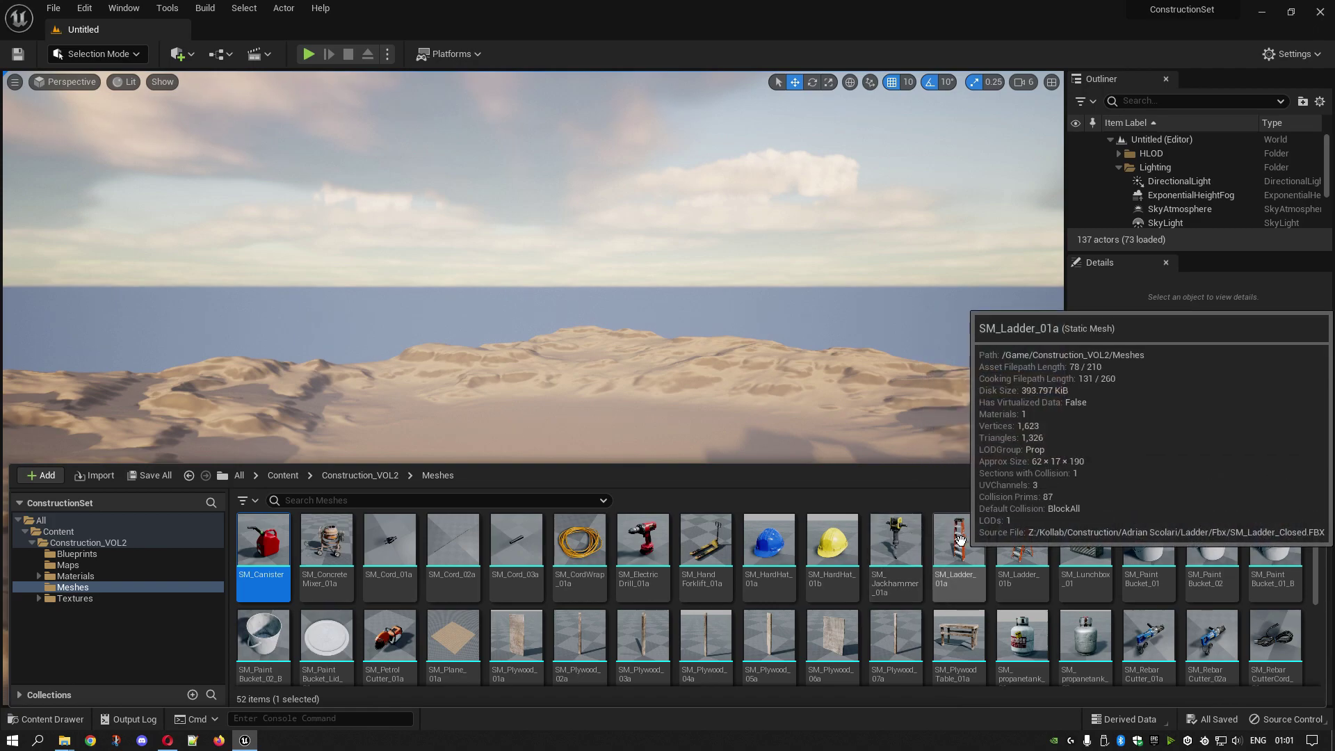
{"action": "left_click", "coordinate": [960, 540], "text": "ctrl"}
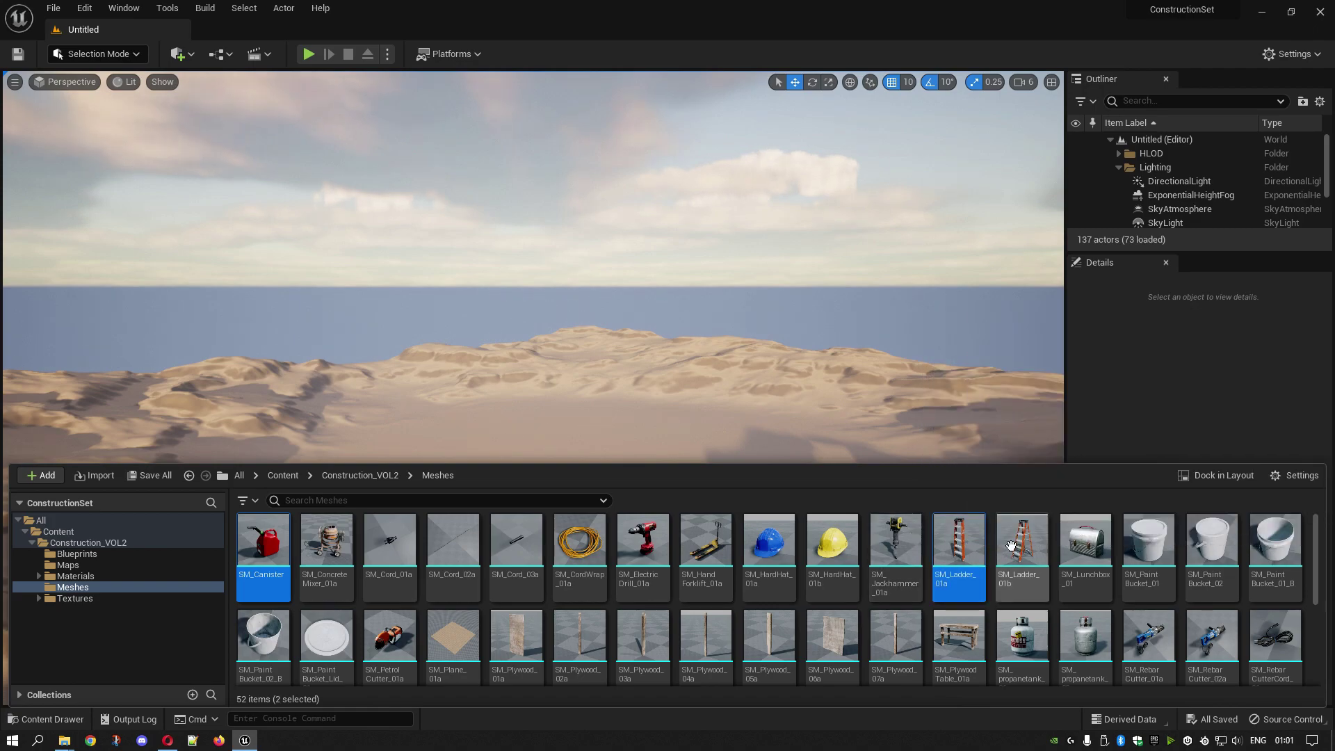
{"action": "left_click", "coordinate": [993, 545], "text": "ctrl"}
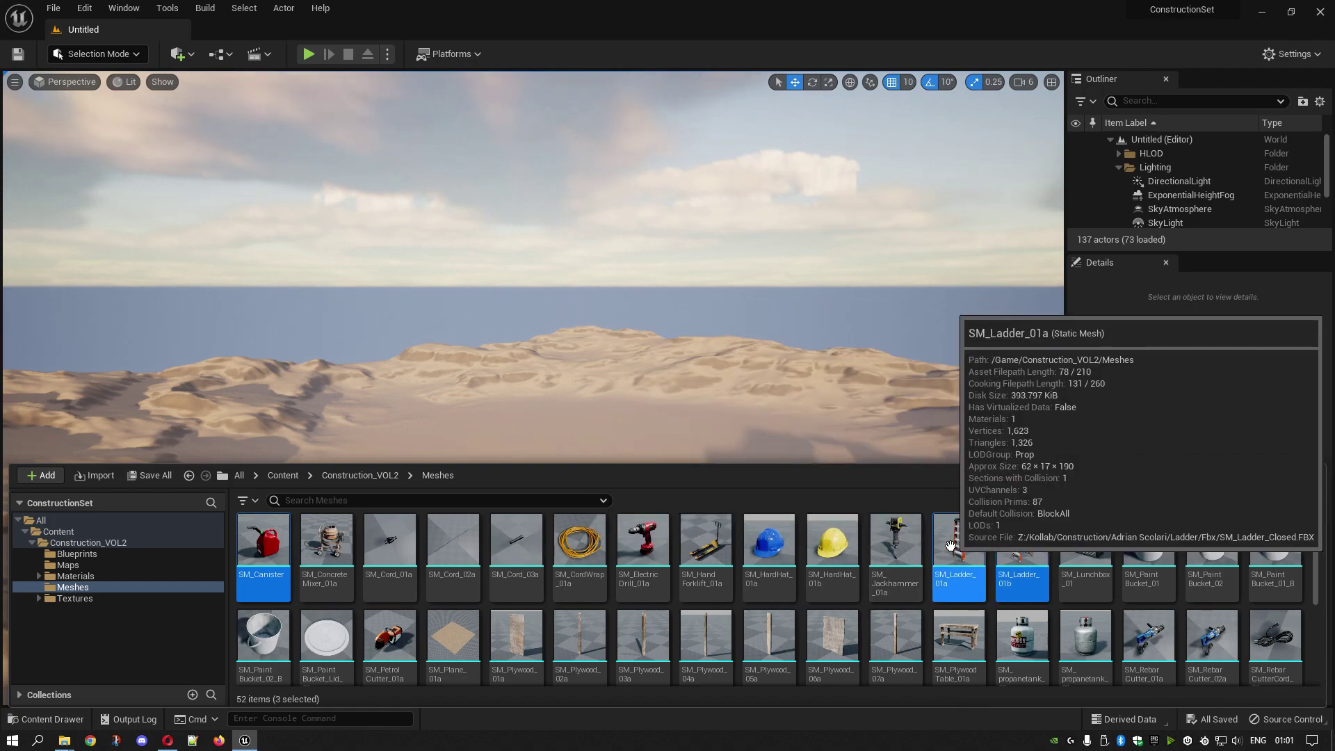
{"action": "right_click", "coordinate": [951, 545]}
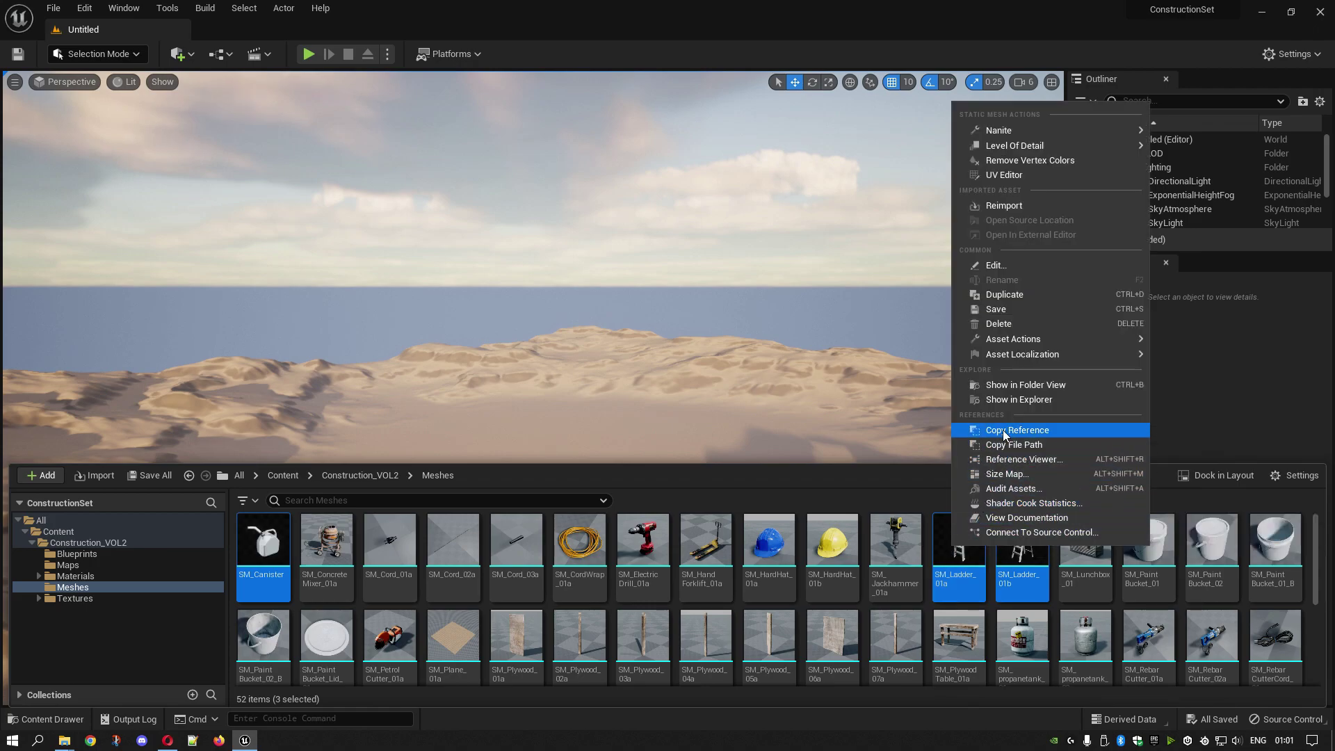
{"action": "mouse_move", "coordinate": [1016, 340]}
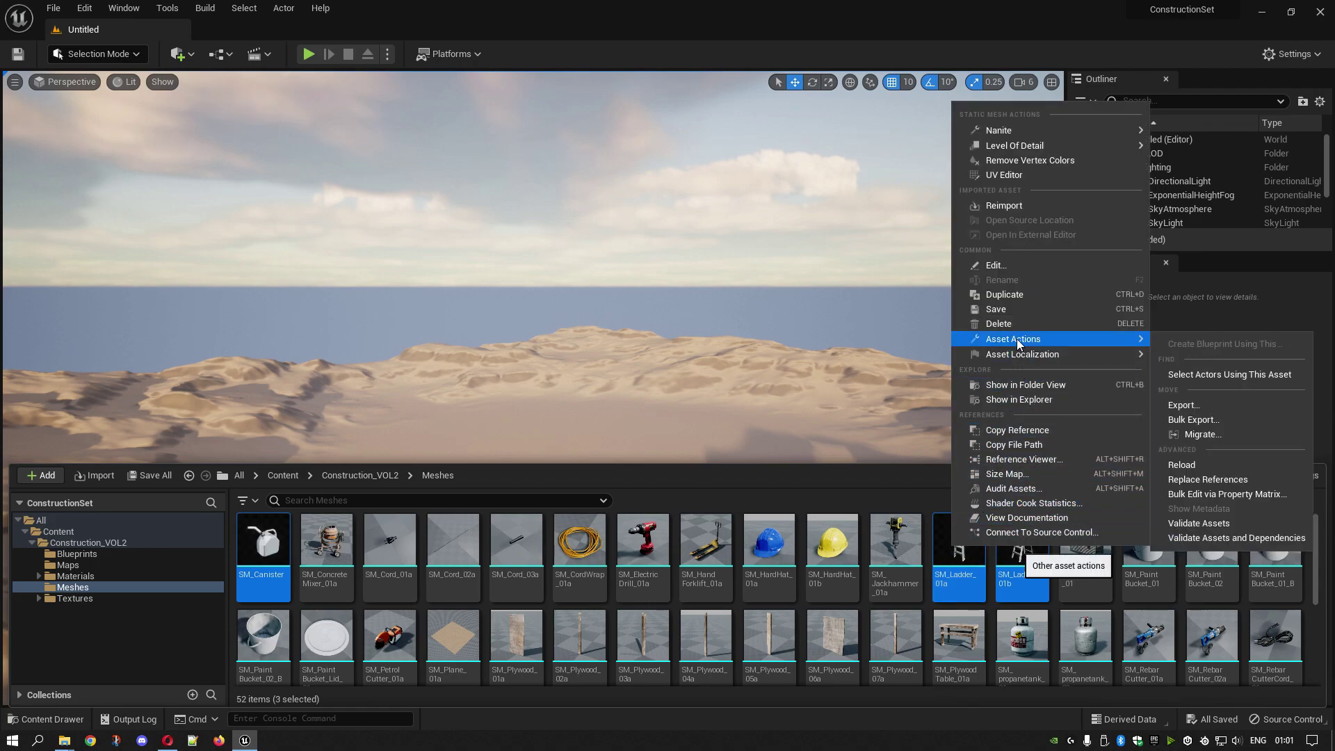
{"action": "left_click", "coordinate": [1199, 435]}
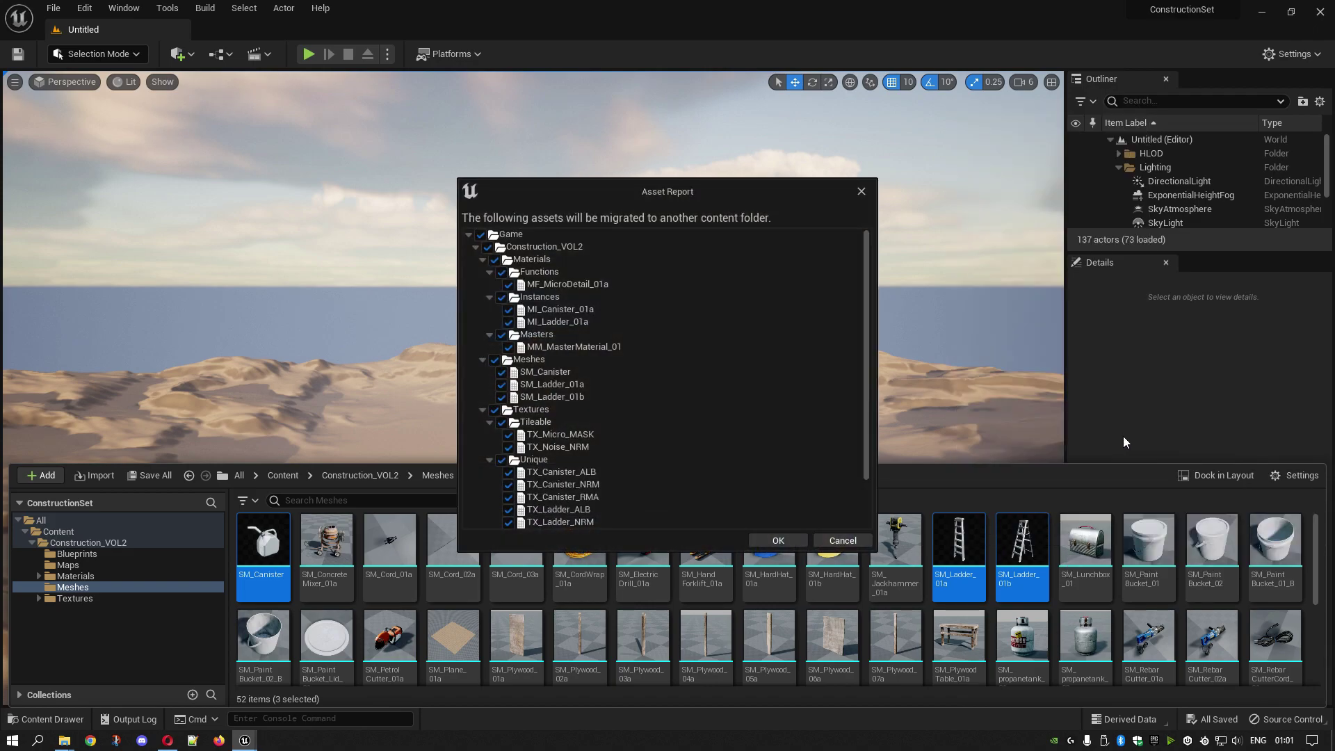
{"action": "left_click", "coordinate": [779, 540]}
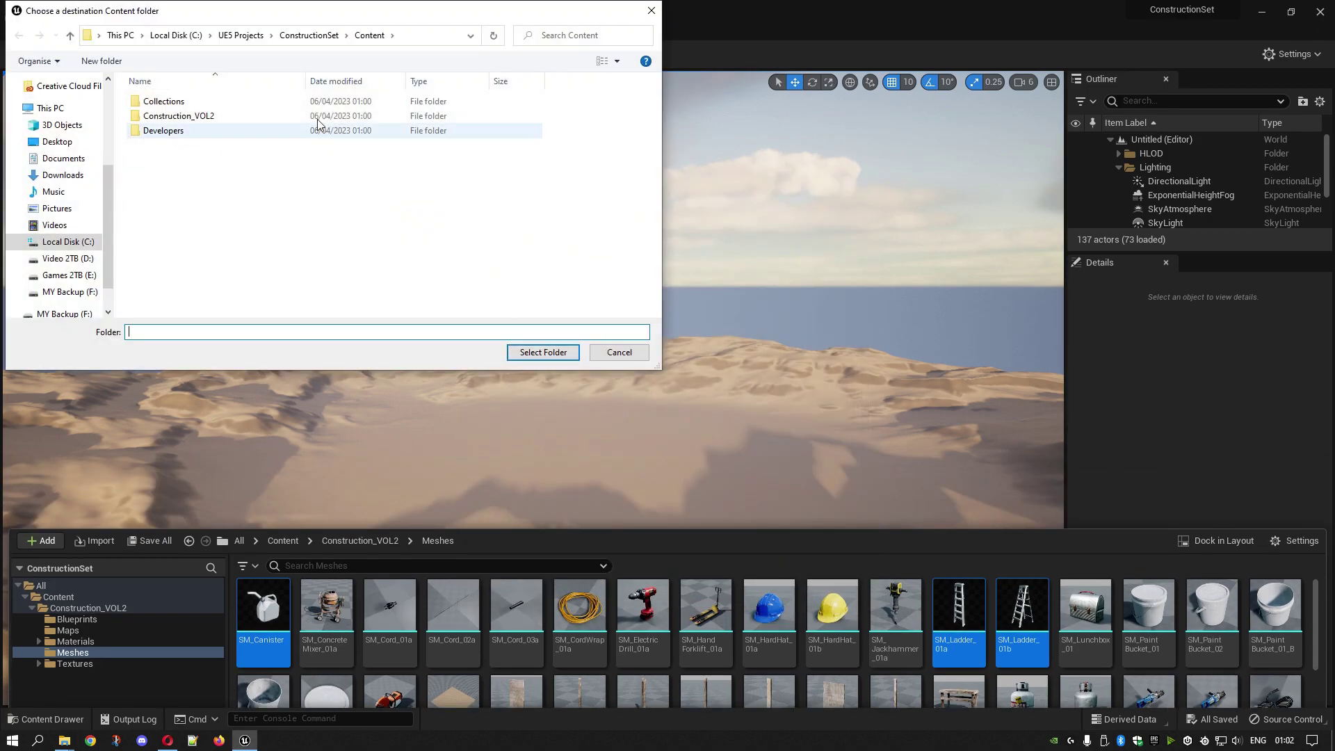
{"action": "left_click", "coordinate": [178, 38]}
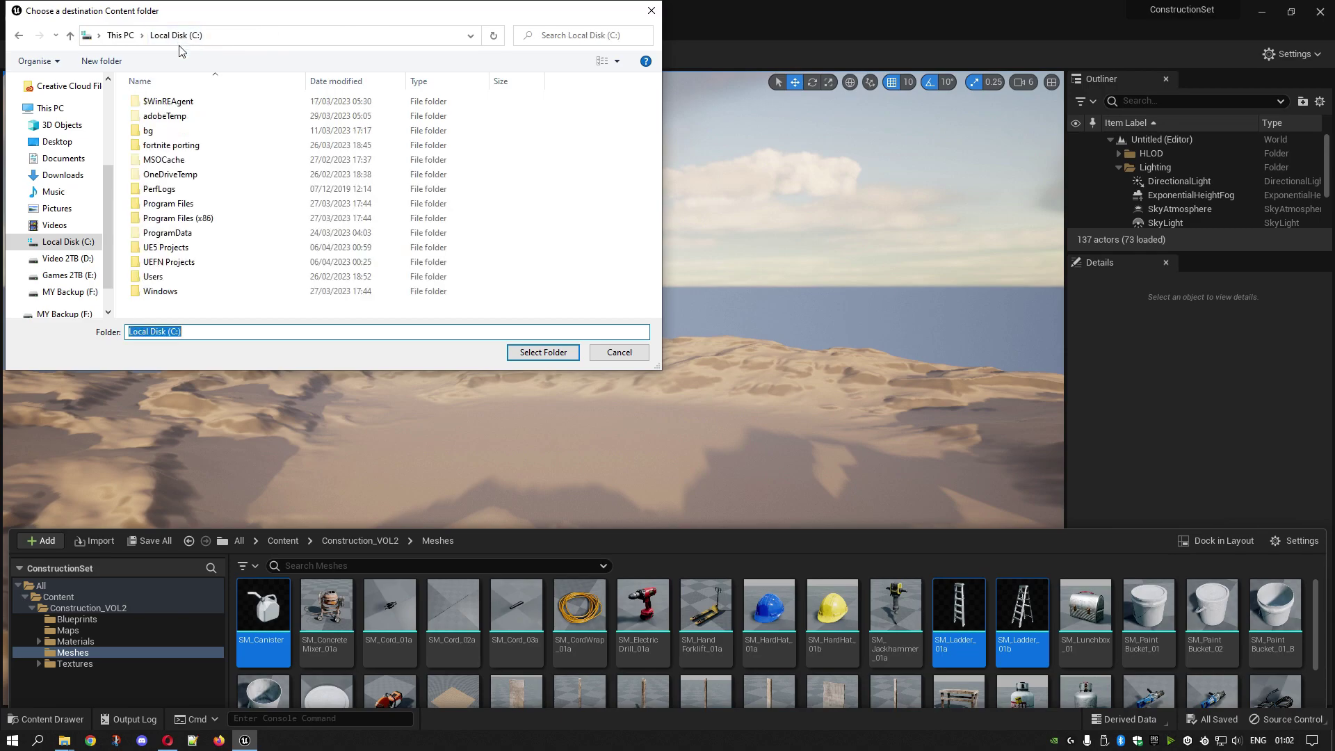
{"action": "double_click", "coordinate": [182, 264]}
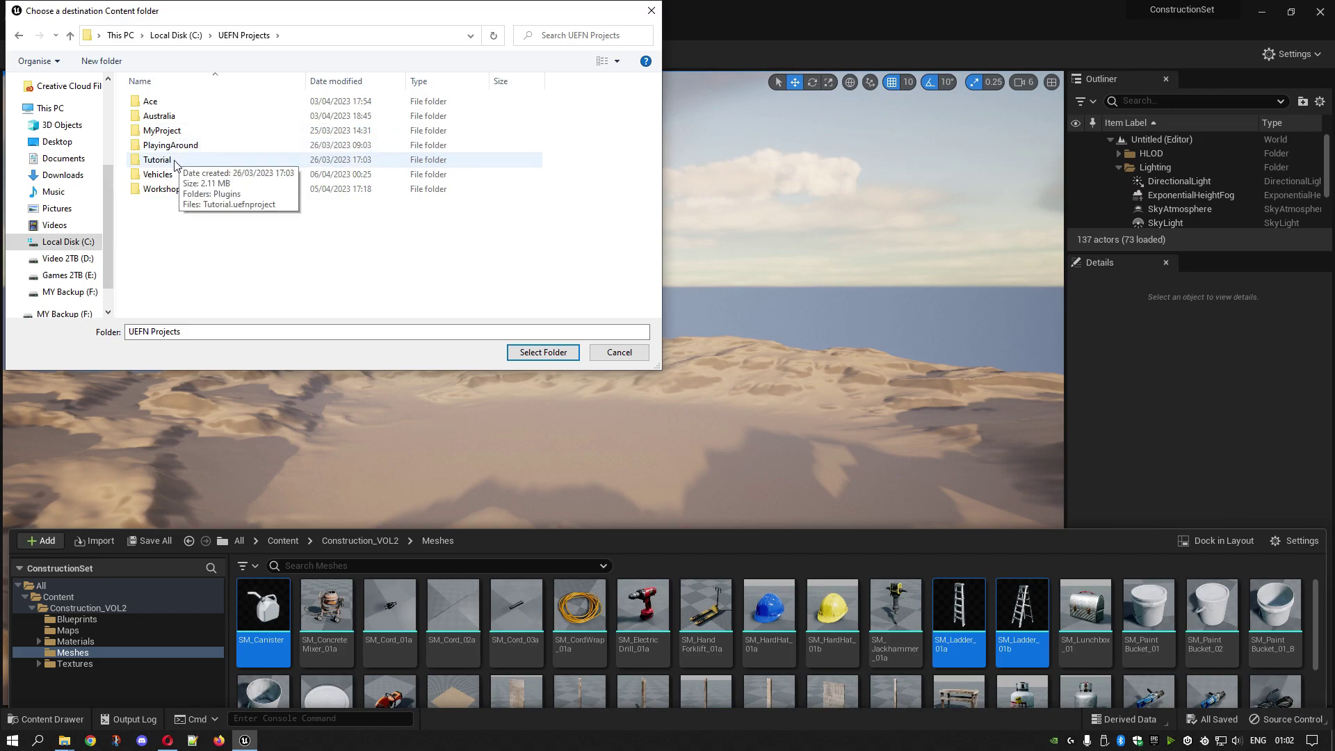
Step: Examine the Tutorial project's folder path down to Plugins\Tutorial\Content, and return to the UEFN Projects folder
{"action": "double_click", "coordinate": [174, 165]}
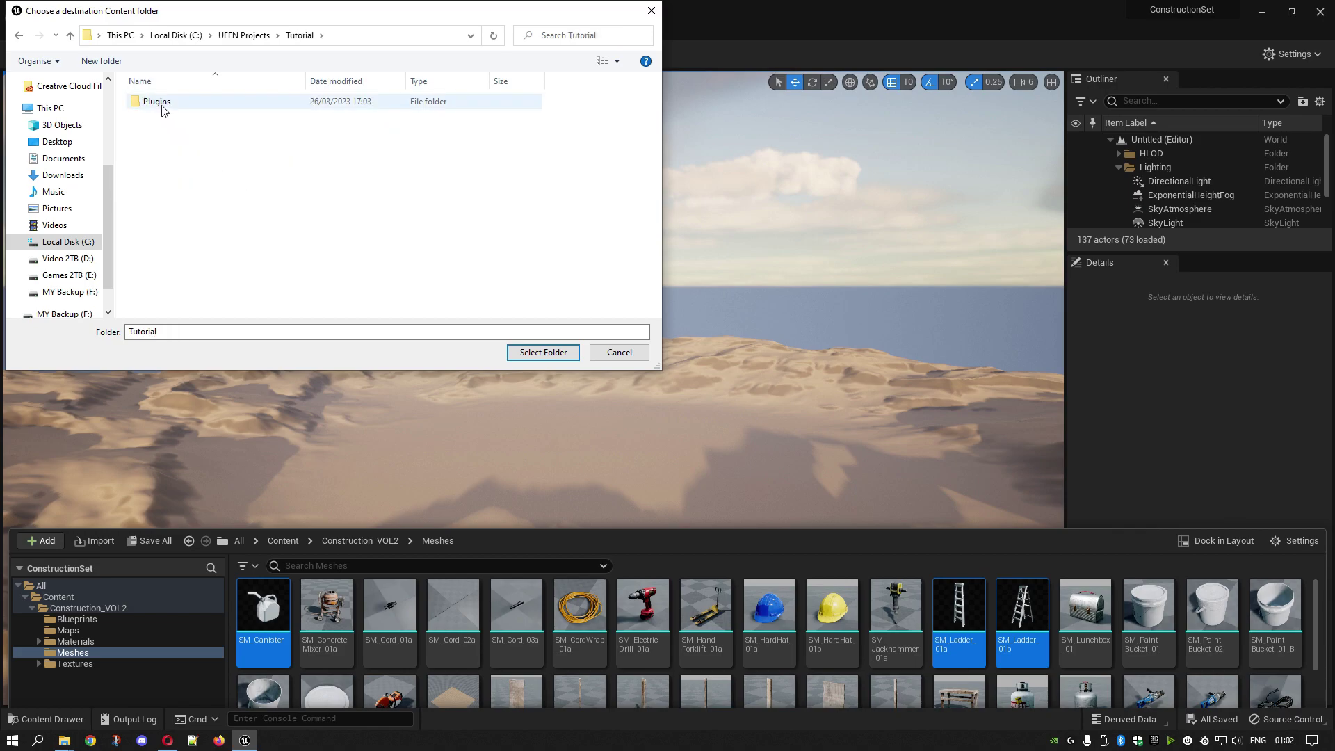
{"action": "double_click", "coordinate": [161, 103]}
{"action": "double_click", "coordinate": [169, 104]}
{"action": "left_click", "coordinate": [170, 106]}
{"action": "double_click", "coordinate": [170, 106]}
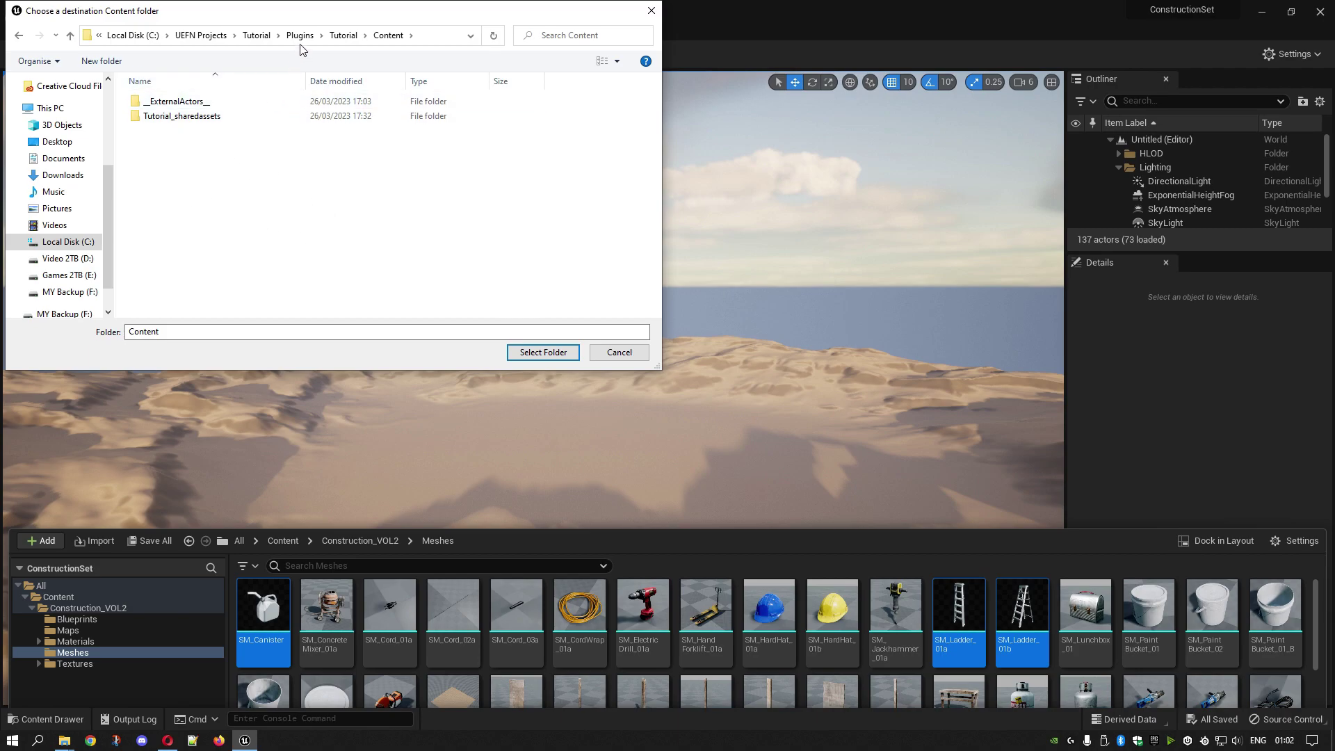
{"action": "left_click", "coordinate": [212, 40]}
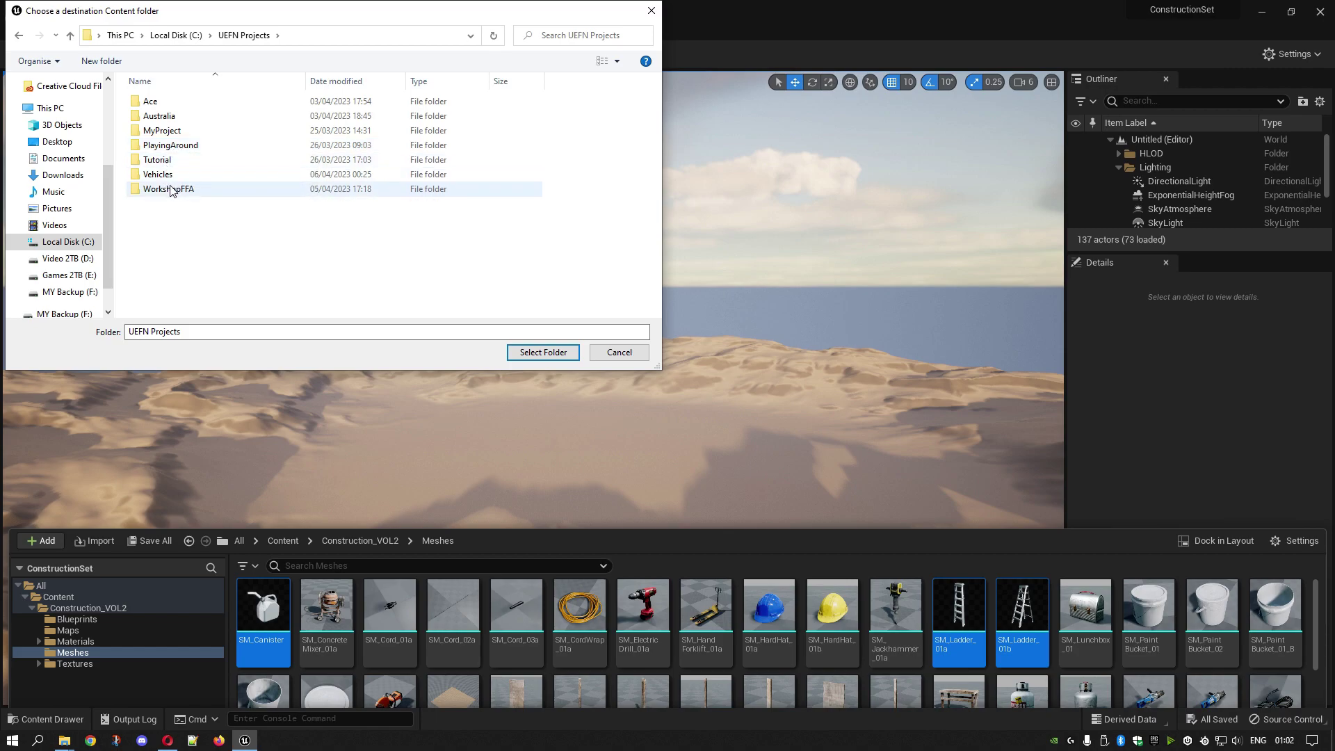
Step: Migrate the selected meshes into PlayingAround\Plugins\PlayingAround\Content inside the UEFN Projects folder
{"action": "double_click", "coordinate": [173, 148]}
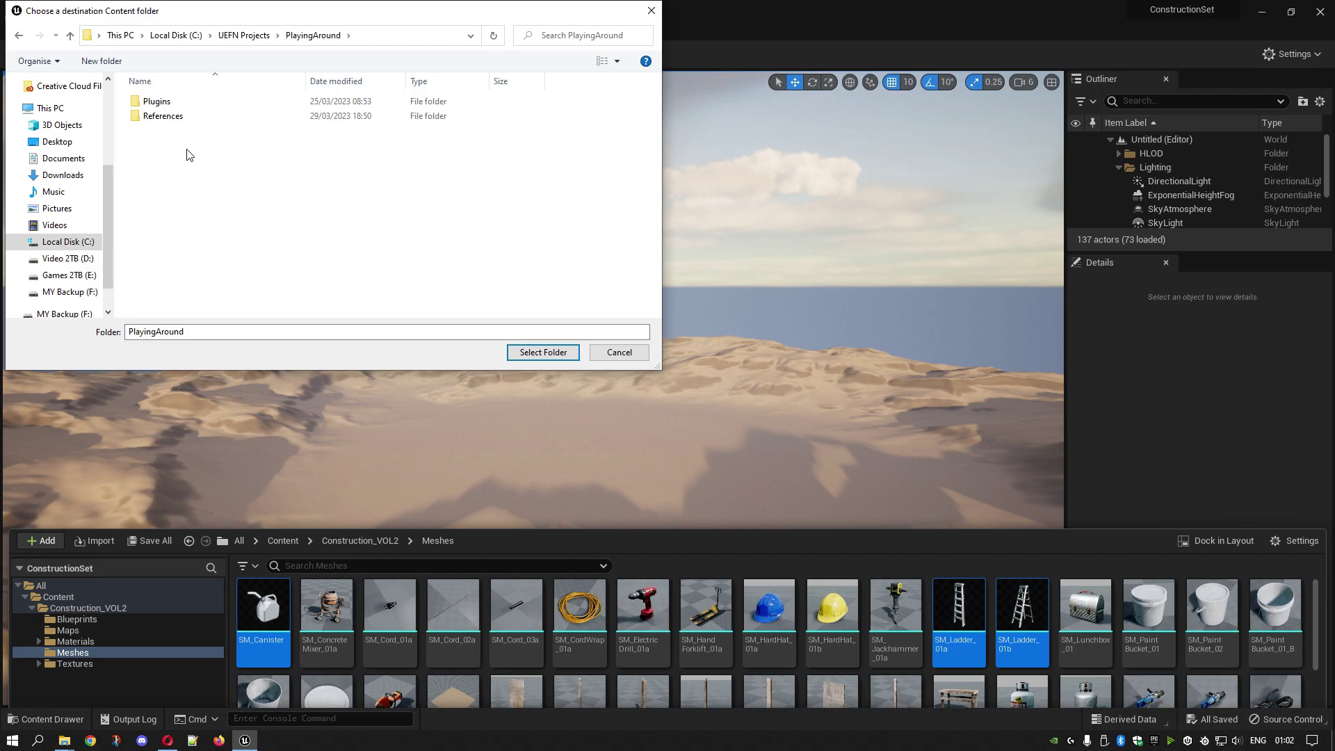
{"action": "double_click", "coordinate": [169, 104]}
{"action": "double_click", "coordinate": [169, 104]}
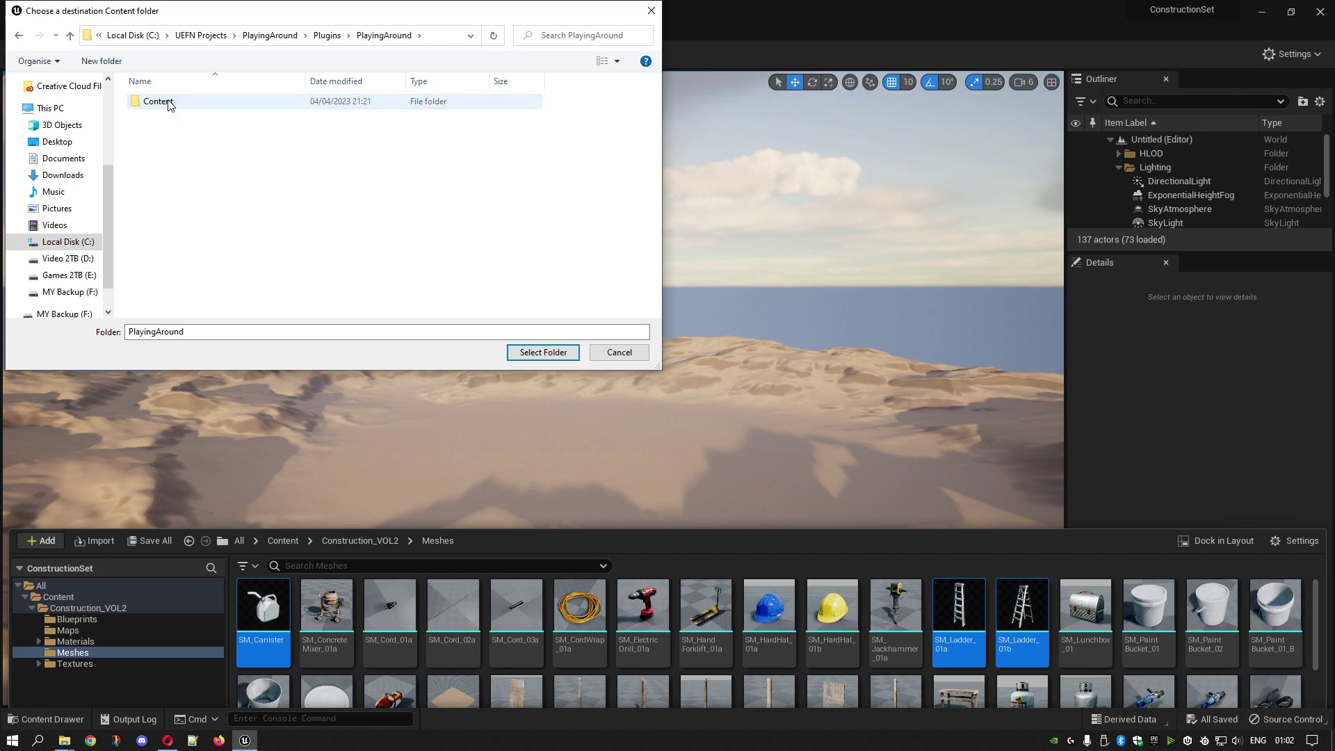
{"action": "double_click", "coordinate": [165, 102]}
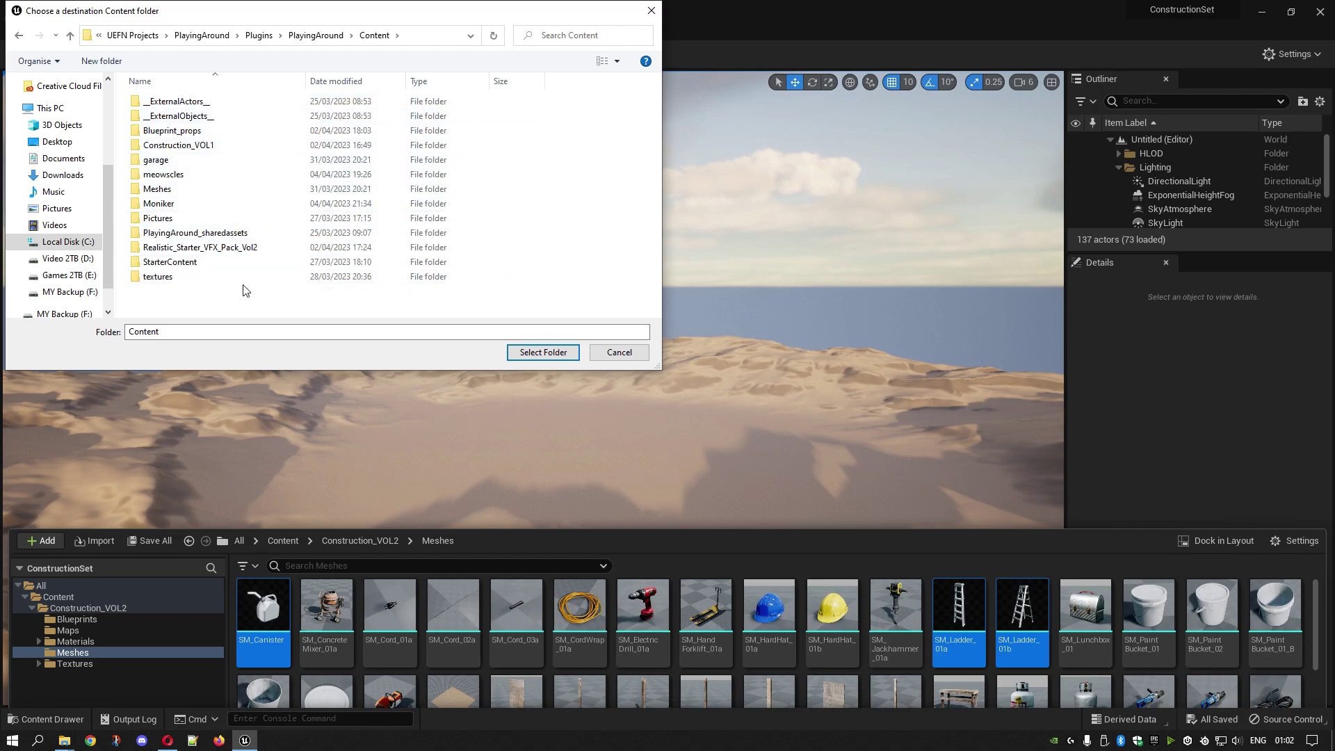
{"action": "left_click", "coordinate": [544, 352]}
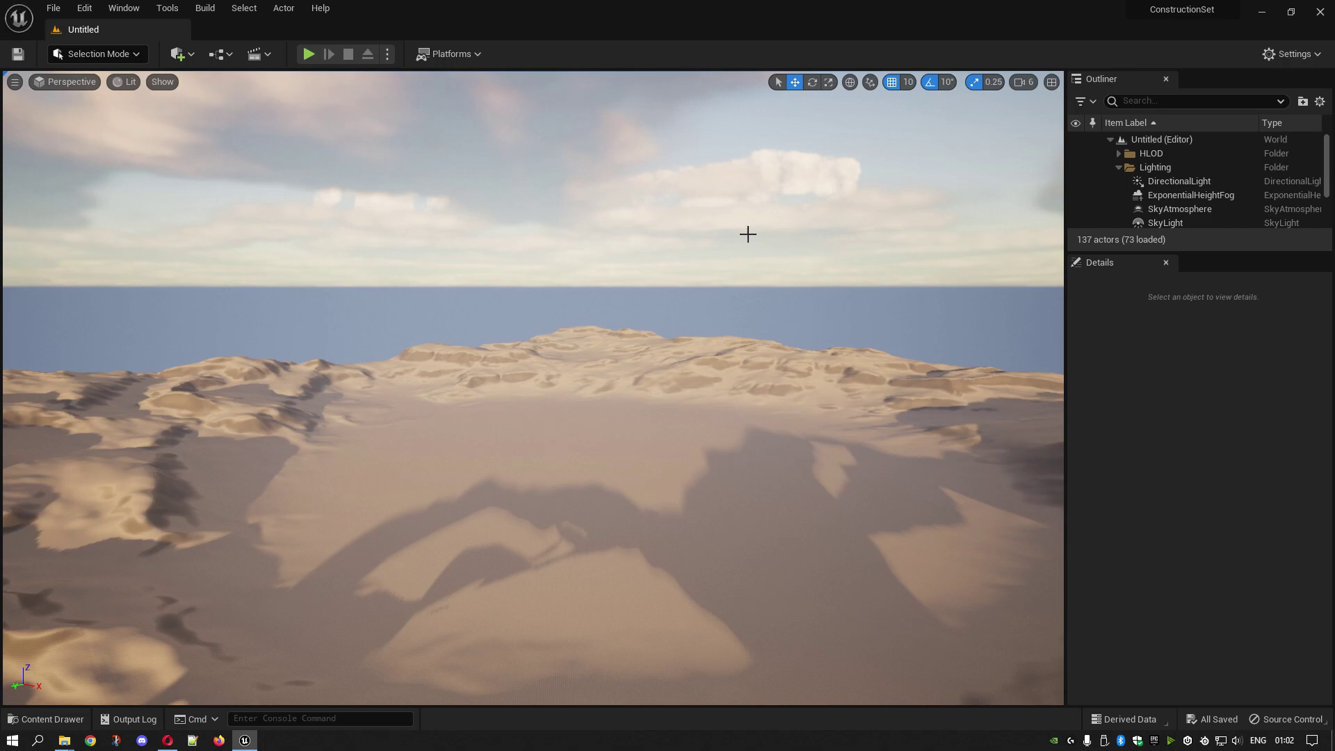
Step: Close the ConstructionSet editor and open the PlayingAround project in Unreal Editor for Fortnite
{"action": "left_click", "coordinate": [1320, 13]}
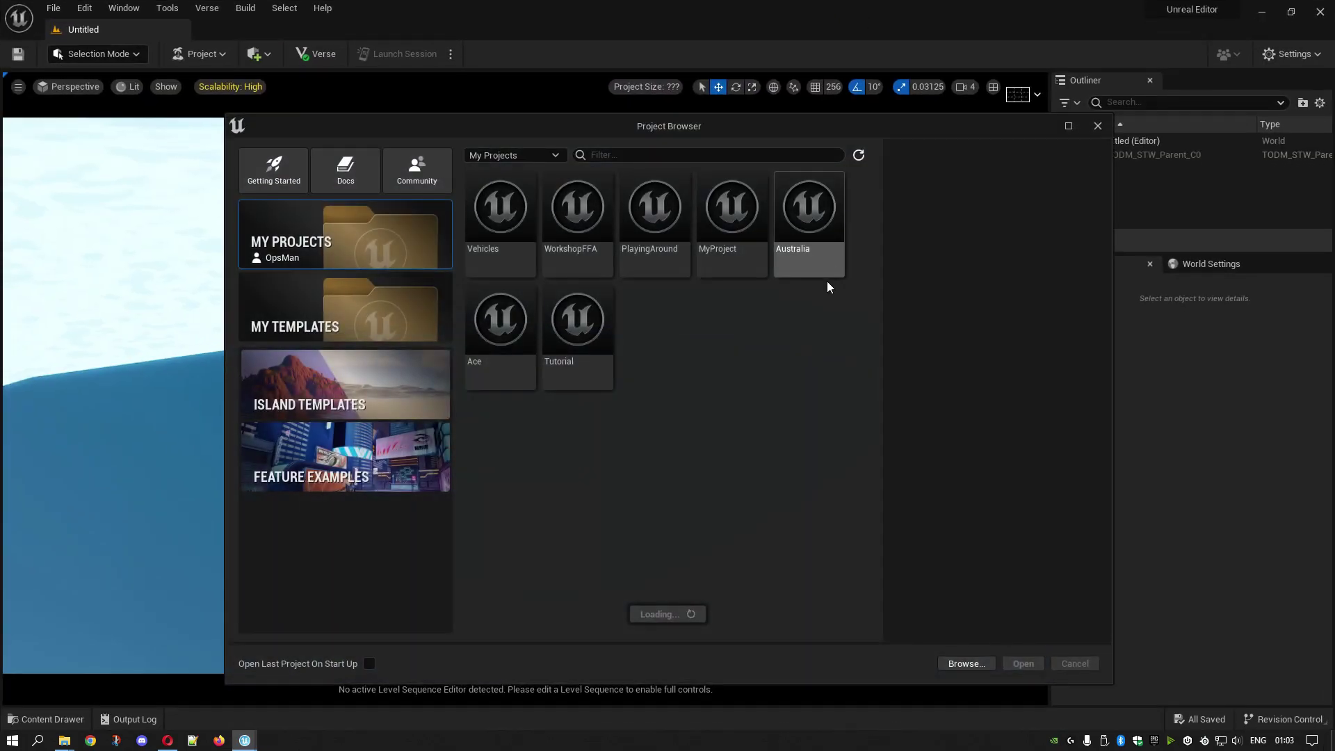
{"action": "left_click", "coordinate": [654, 221]}
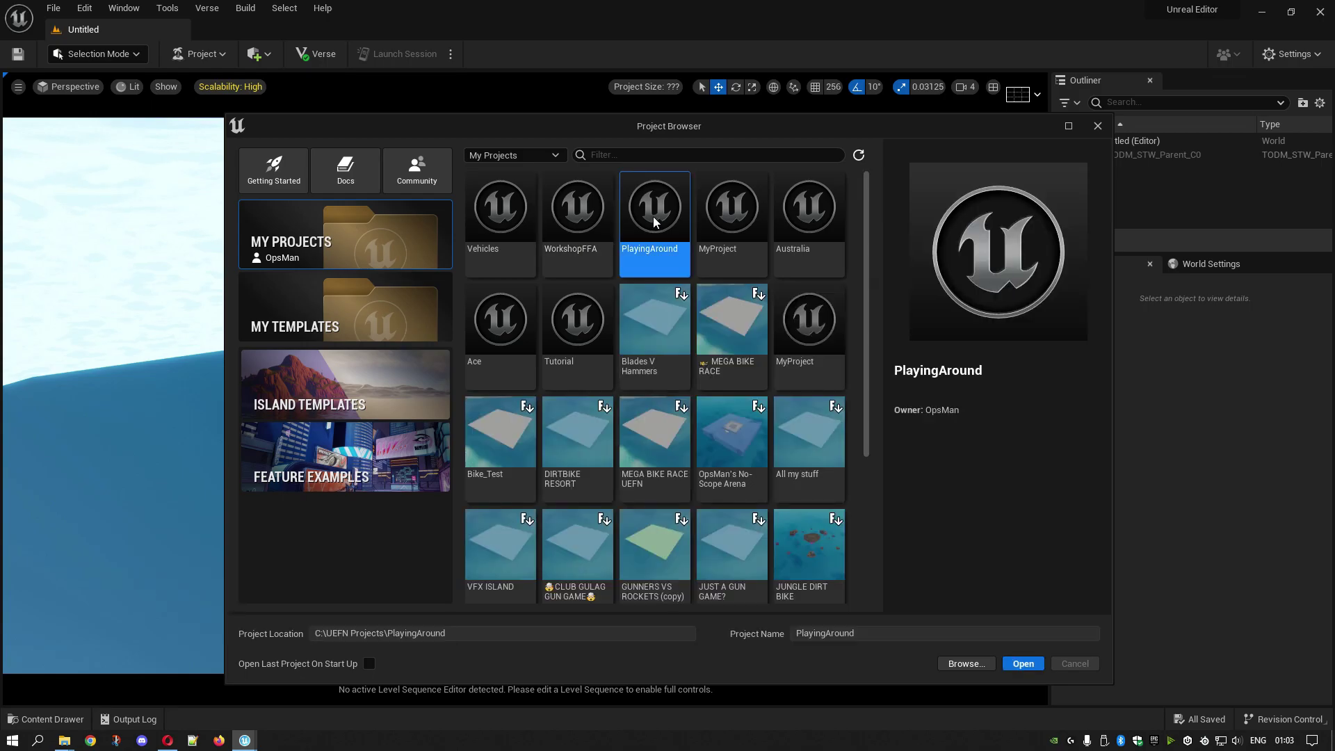
{"action": "double_click", "coordinate": [654, 216]}
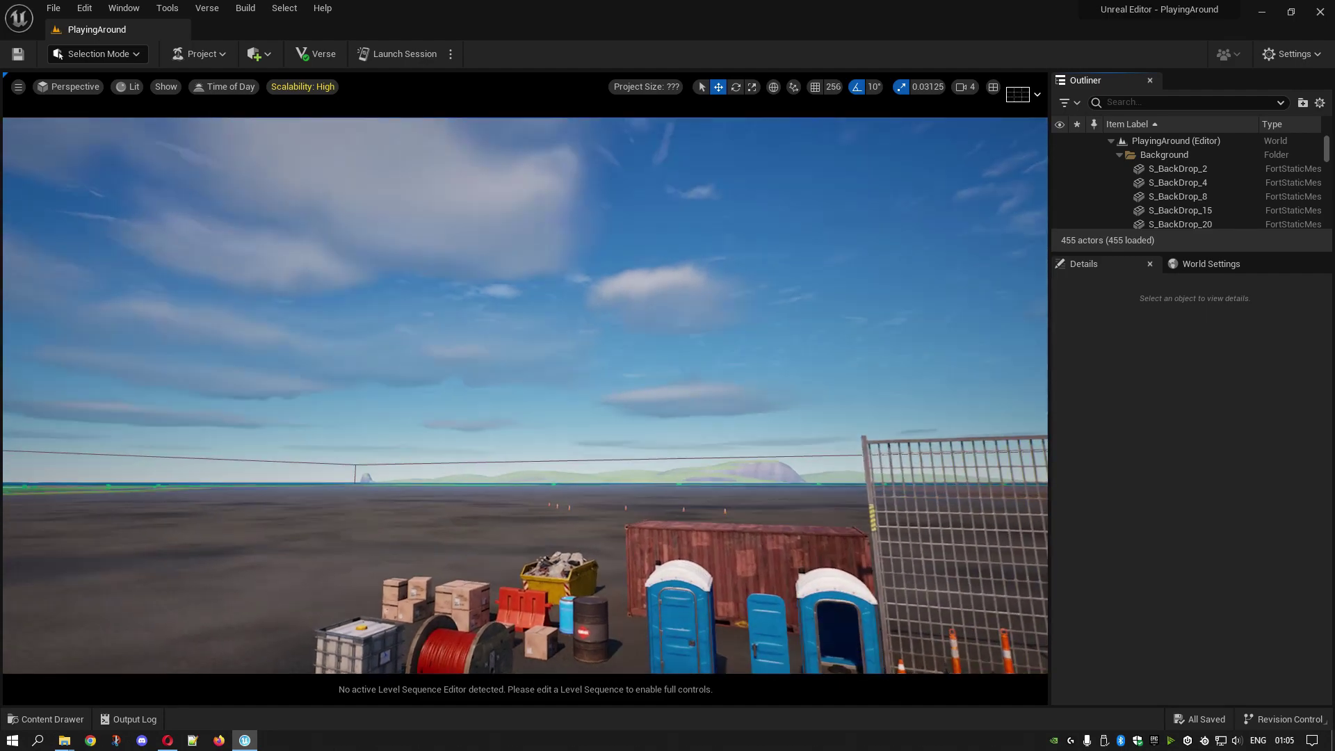
Step: Find a clear patch of ground beside the existing construction props and open the Meshes folder of Construction_VOL2 in the PlayingAround content
{"action": "mouse_move", "coordinate": [718, 601]}
{"action": "right_mouse_down"}
{"action": "mouse_move", "coordinate": [716, 529]}
{"action": "mouse_move", "coordinate": [720, 626]}
{"action": "right_mouse_up"}
{"action": "scroll", "coordinate": [524, 395], "scroll_direction": "up", "scroll_amount": 5}
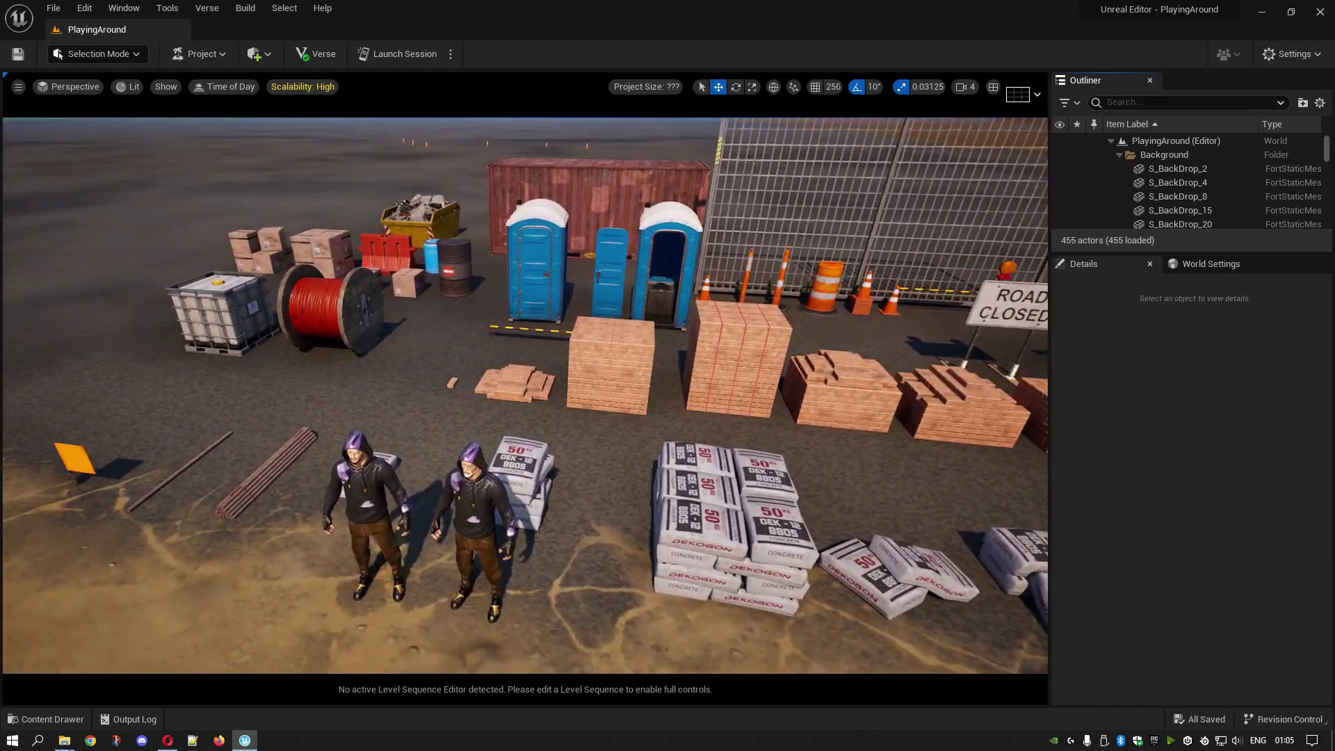
{"action": "scroll", "coordinate": [525, 395], "scroll_direction": "up", "scroll_amount": 8}
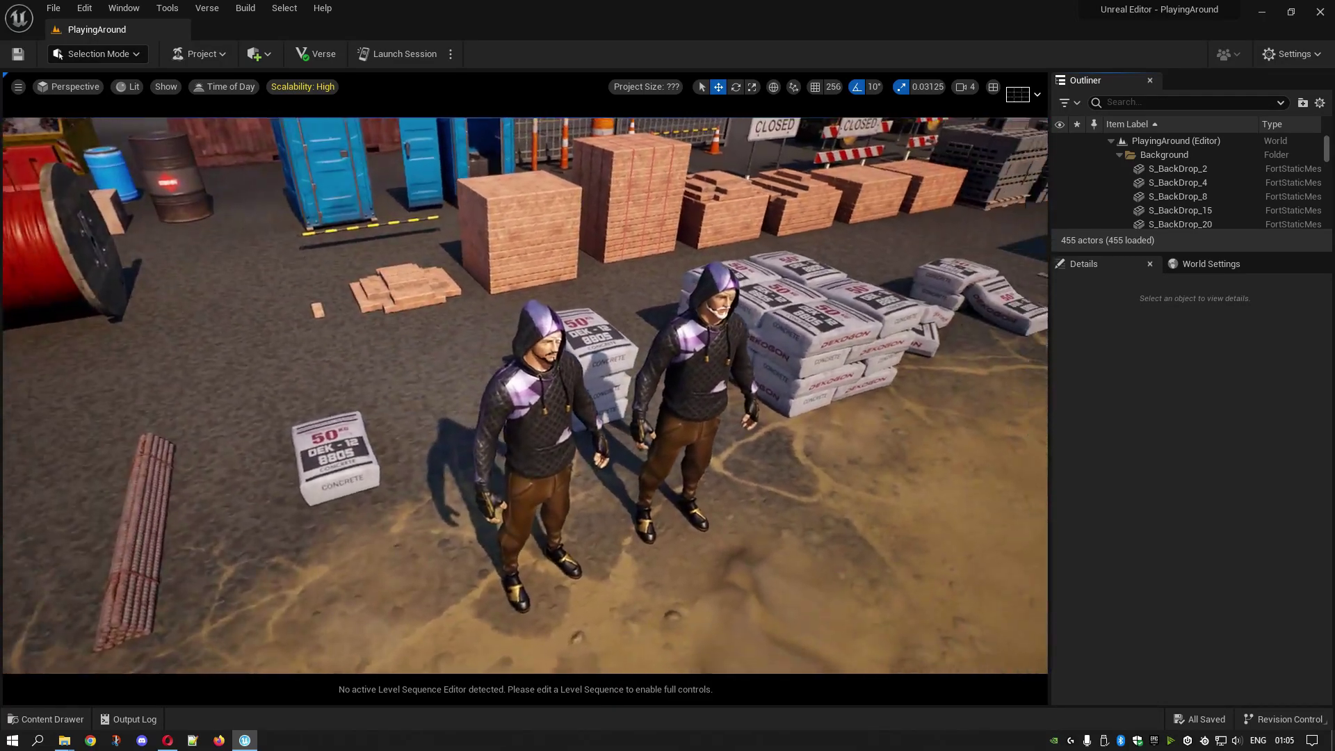
{"action": "scroll", "coordinate": [525, 395], "scroll_direction": "down", "scroll_amount": 10}
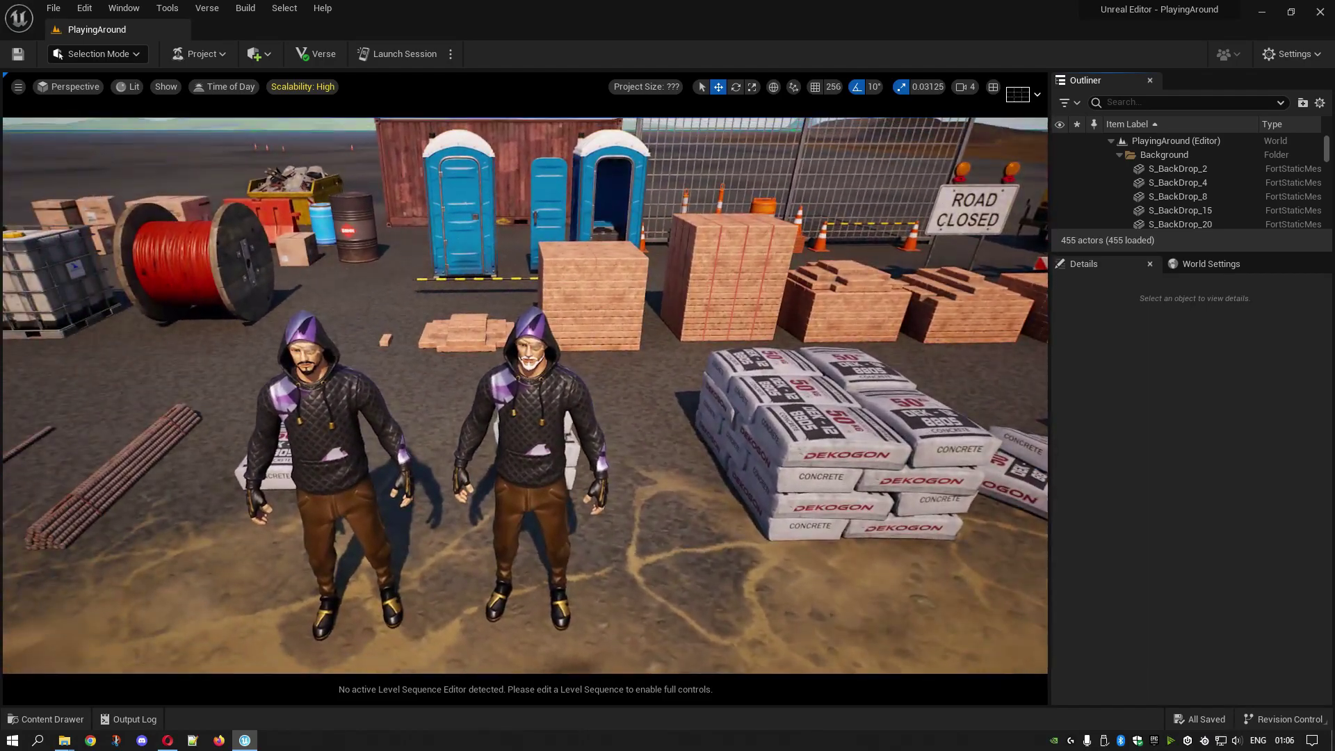
{"action": "right_click_drag", "start_coordinate": [525, 395], "coordinate": [265, 355]}
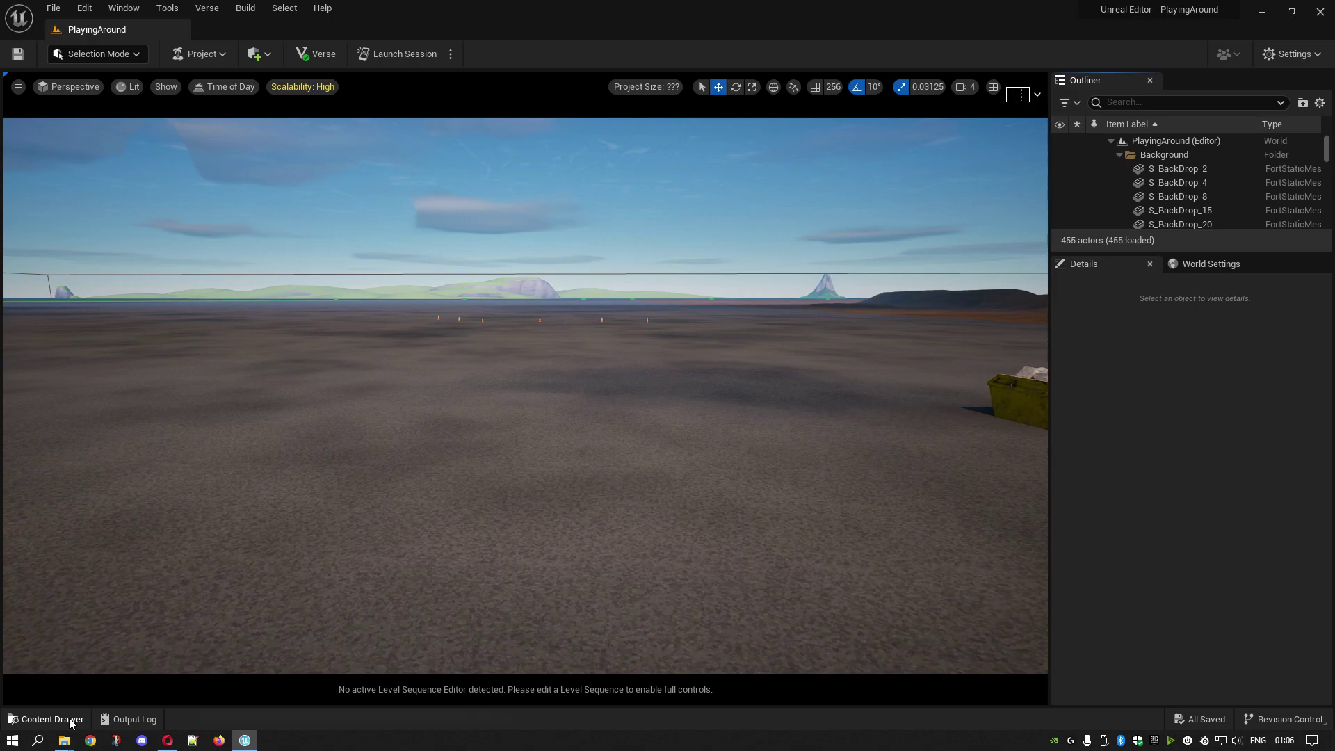
{"action": "left_click", "coordinate": [48, 719]}
{"action": "left_click", "coordinate": [70, 476]}
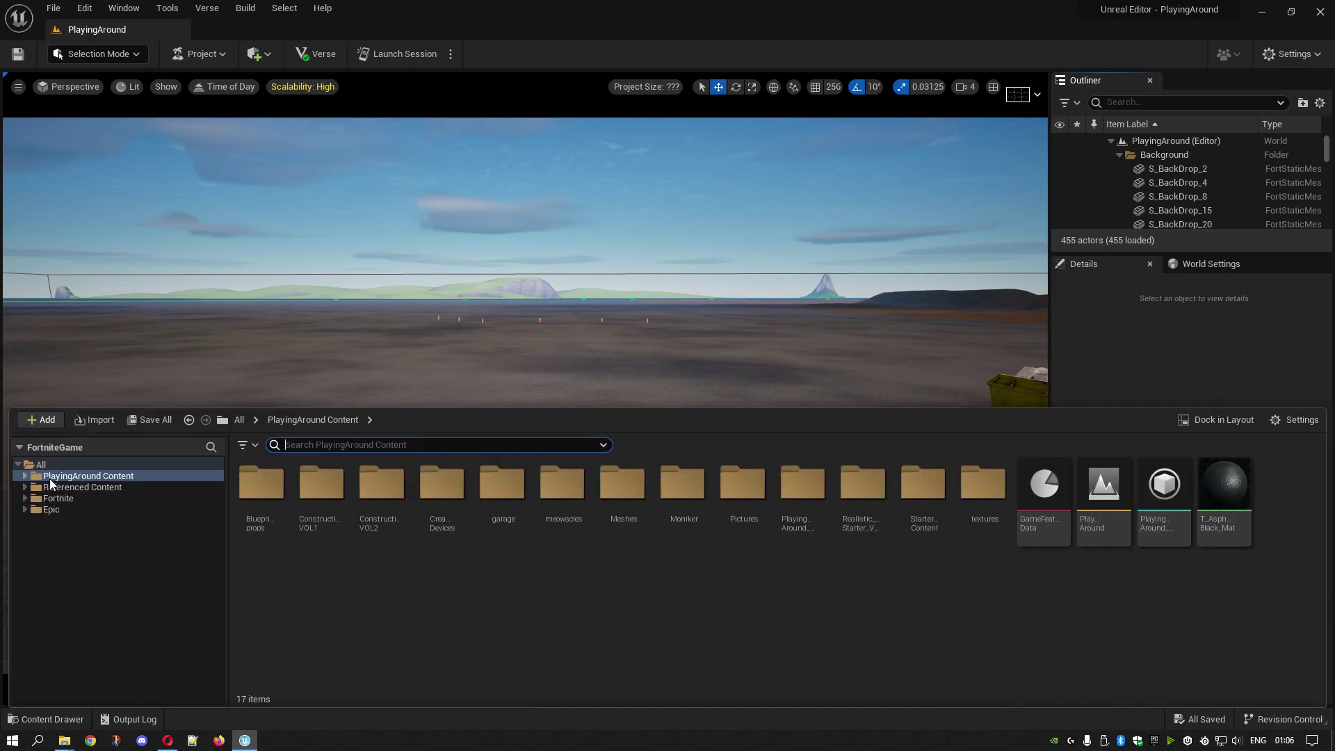
{"action": "left_click", "coordinate": [25, 476]}
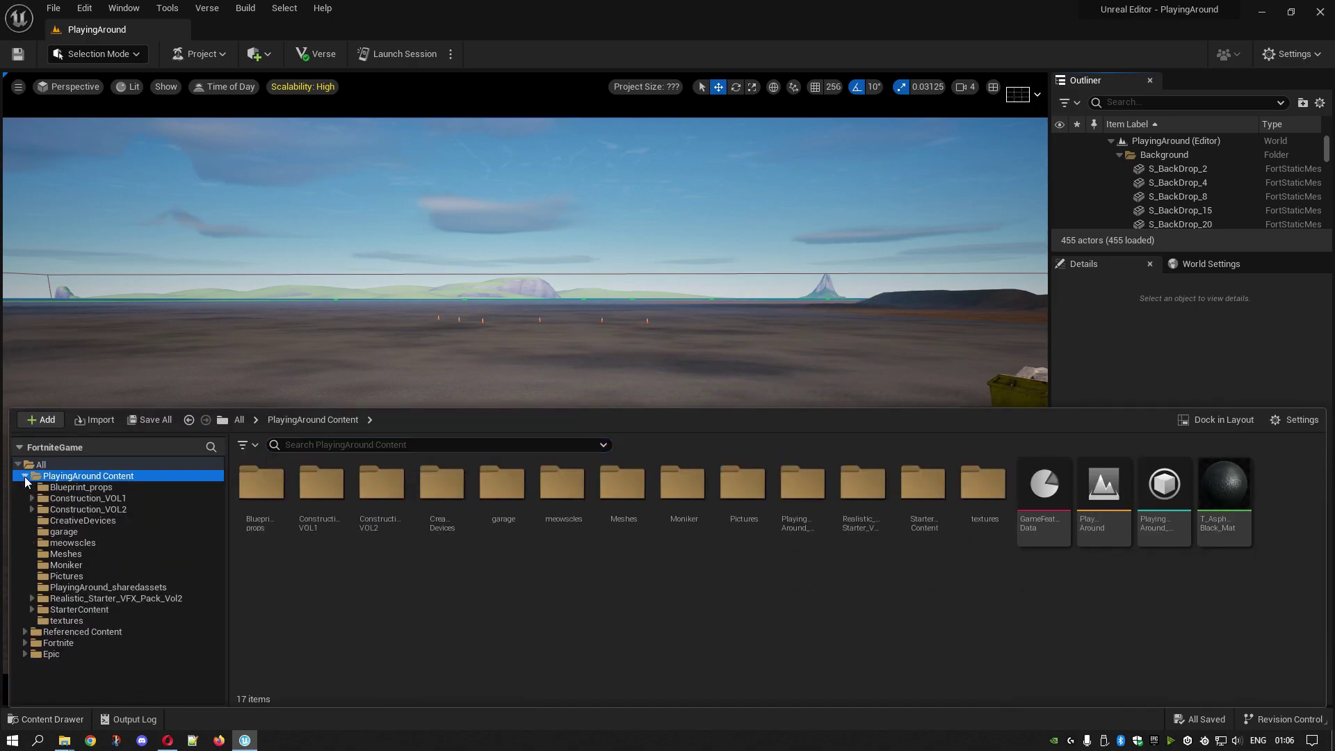
{"action": "left_click", "coordinate": [82, 509]}
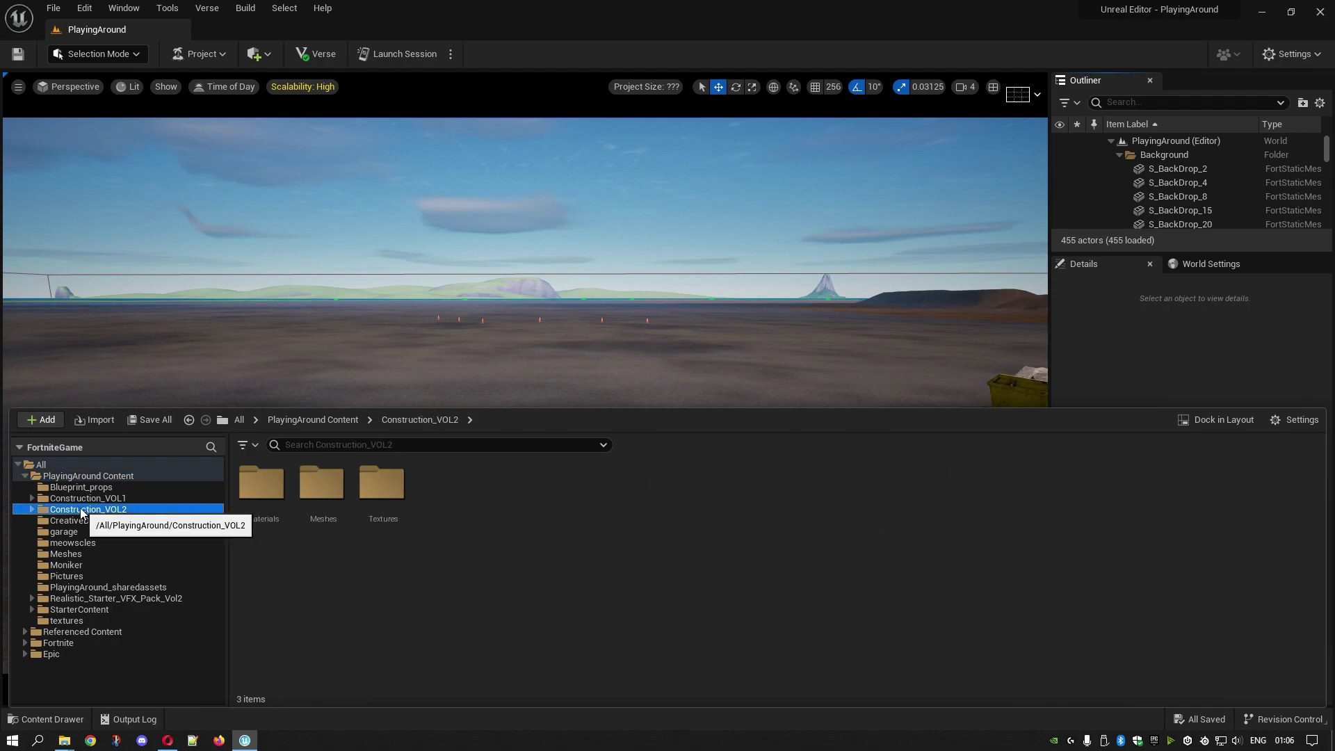
{"action": "double_click", "coordinate": [321, 486]}
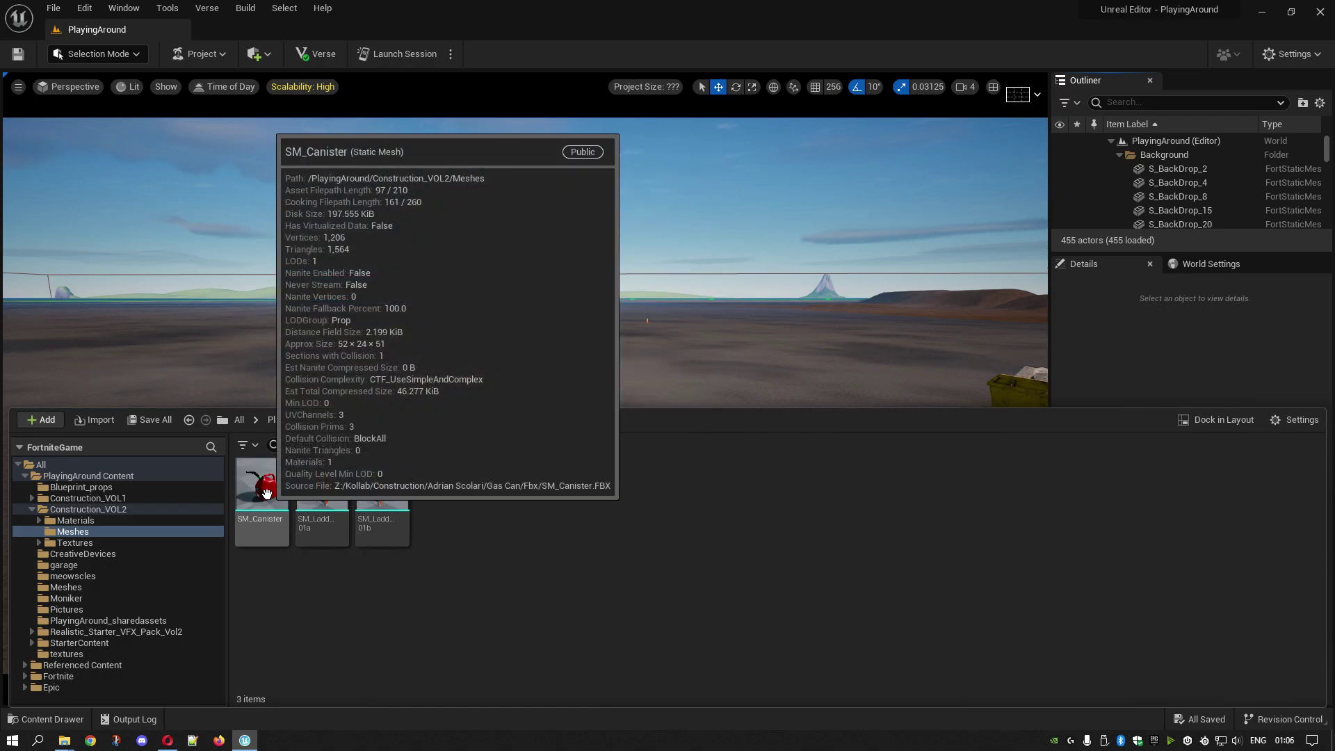
Step: Place SM_Canister, SM_Ladder_01a and SM_Ladder_01b side by side on the open ground
{"action": "left_click_drag", "start_coordinate": [263, 487], "coordinate": [541, 480]}
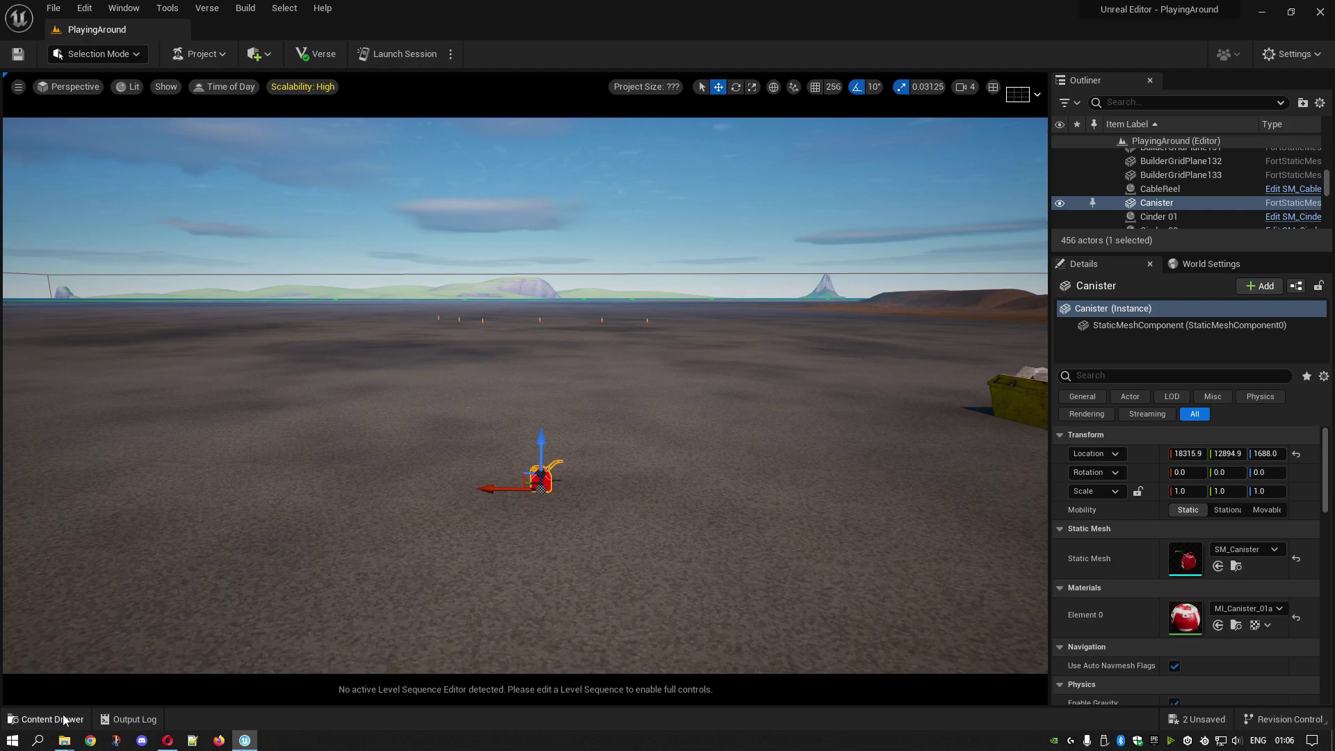
{"action": "left_click", "coordinate": [62, 719]}
{"action": "left_click", "coordinate": [331, 498]}
{"action": "left_click_drag", "start_coordinate": [331, 498], "coordinate": [622, 502]}
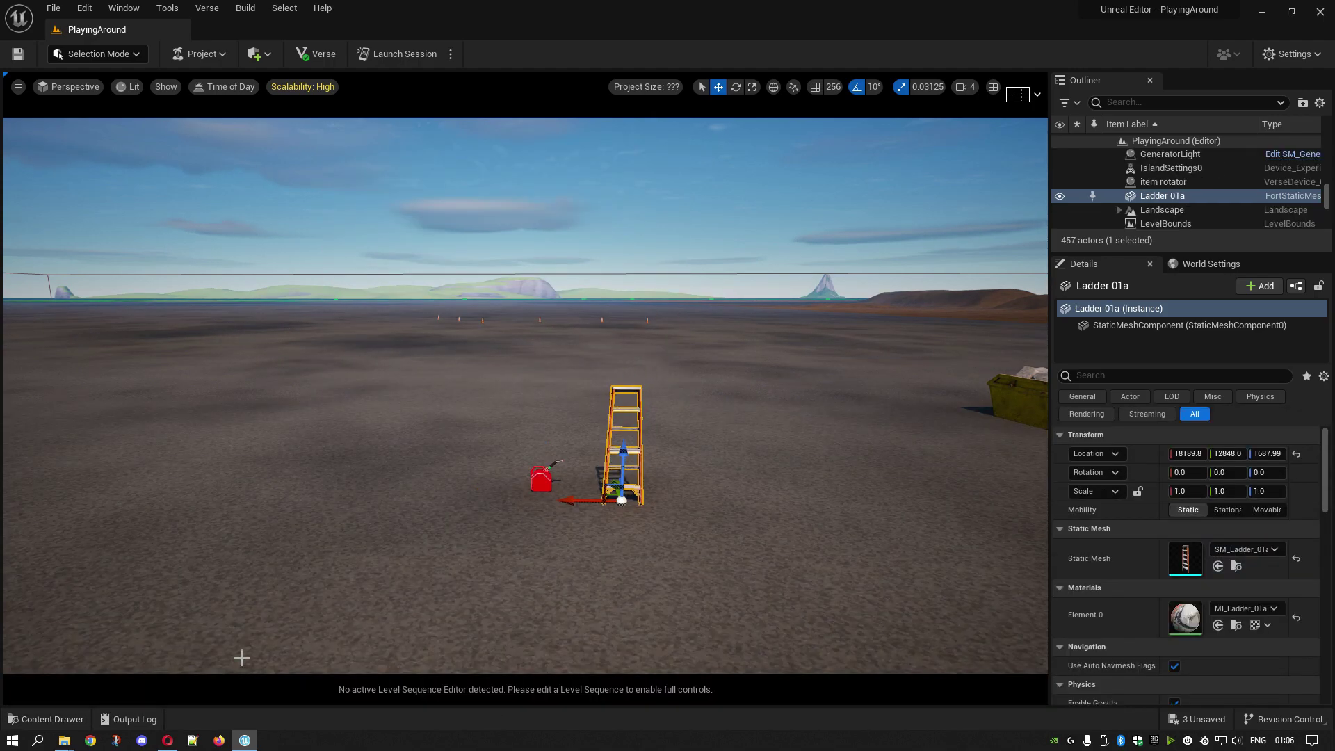
{"action": "left_click", "coordinate": [52, 719]}
{"action": "left_click", "coordinate": [382, 493]}
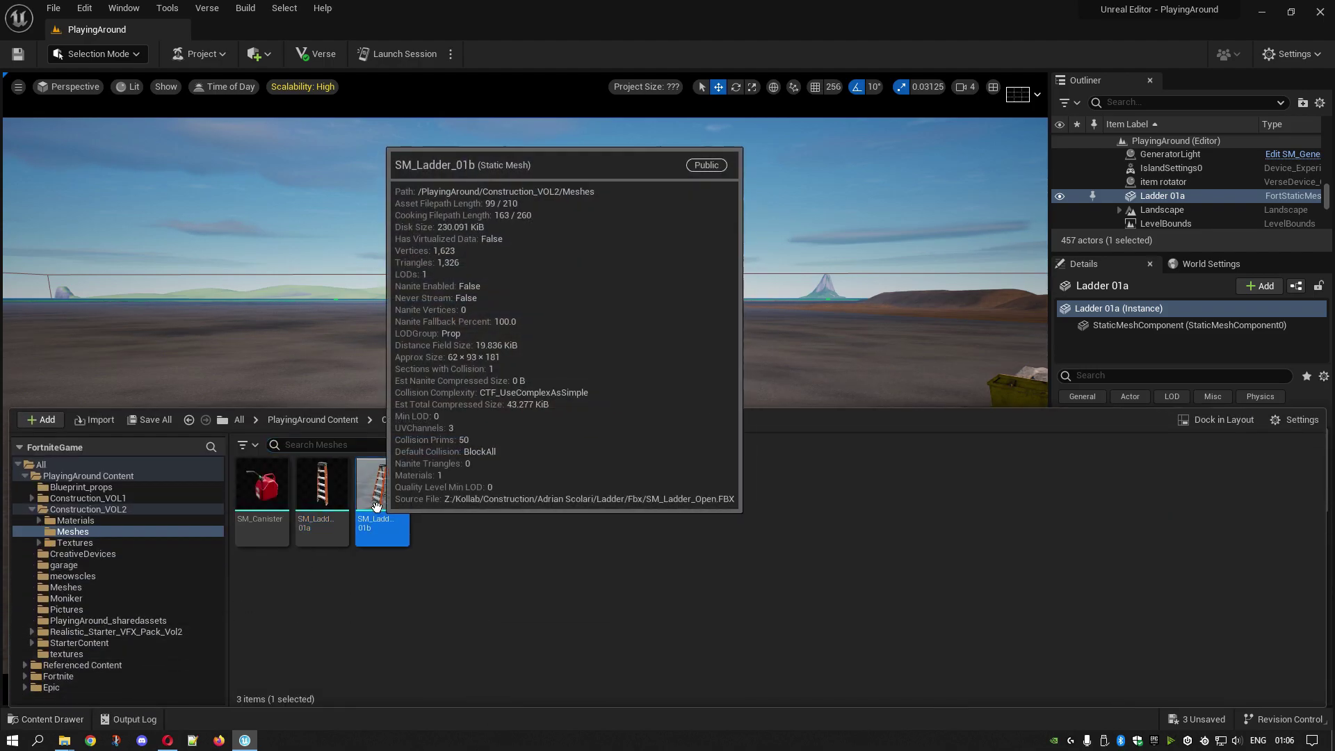
{"action": "left_click_drag", "start_coordinate": [382, 494], "coordinate": [724, 495]}
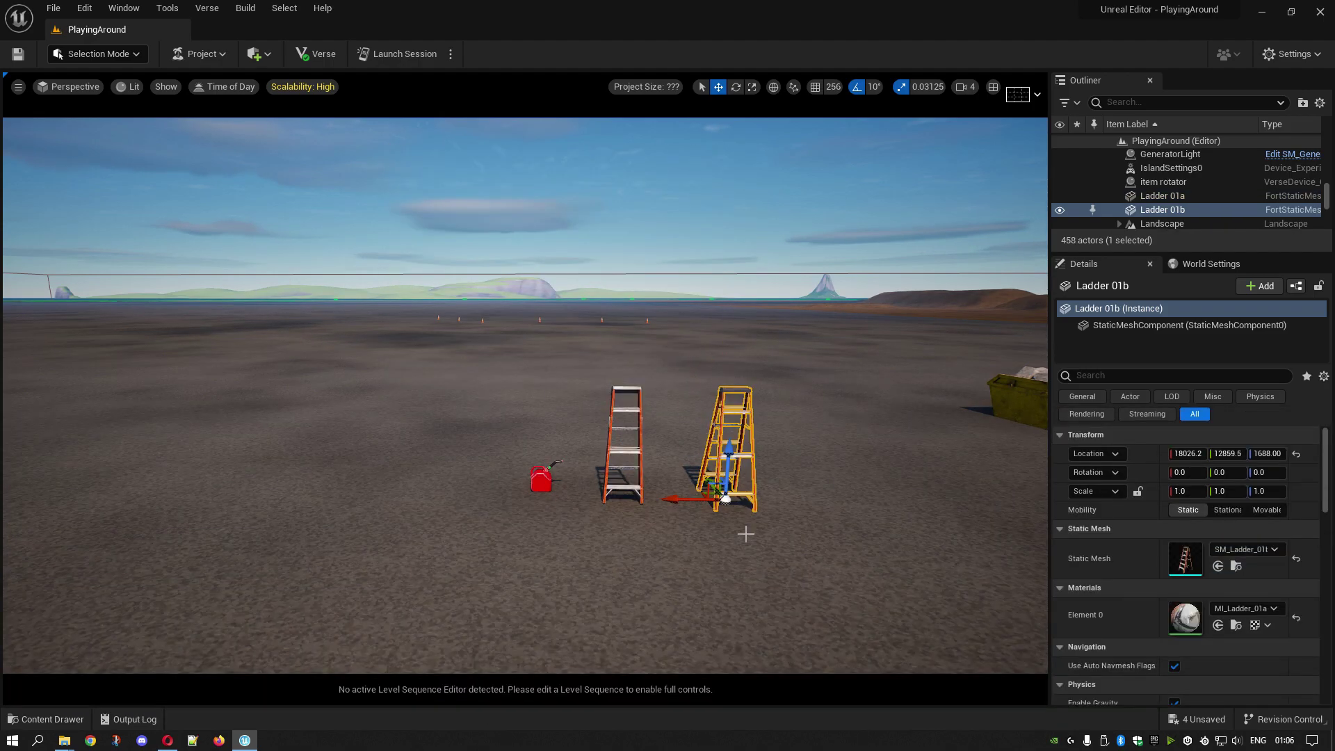
Step: Raise Ladder 01b slightly to a Z location of about 1689.28 and rotate it 10° about the vertical axis
{"action": "right_click", "coordinate": [751, 551]}
{"action": "left_click", "coordinate": [717, 548]}
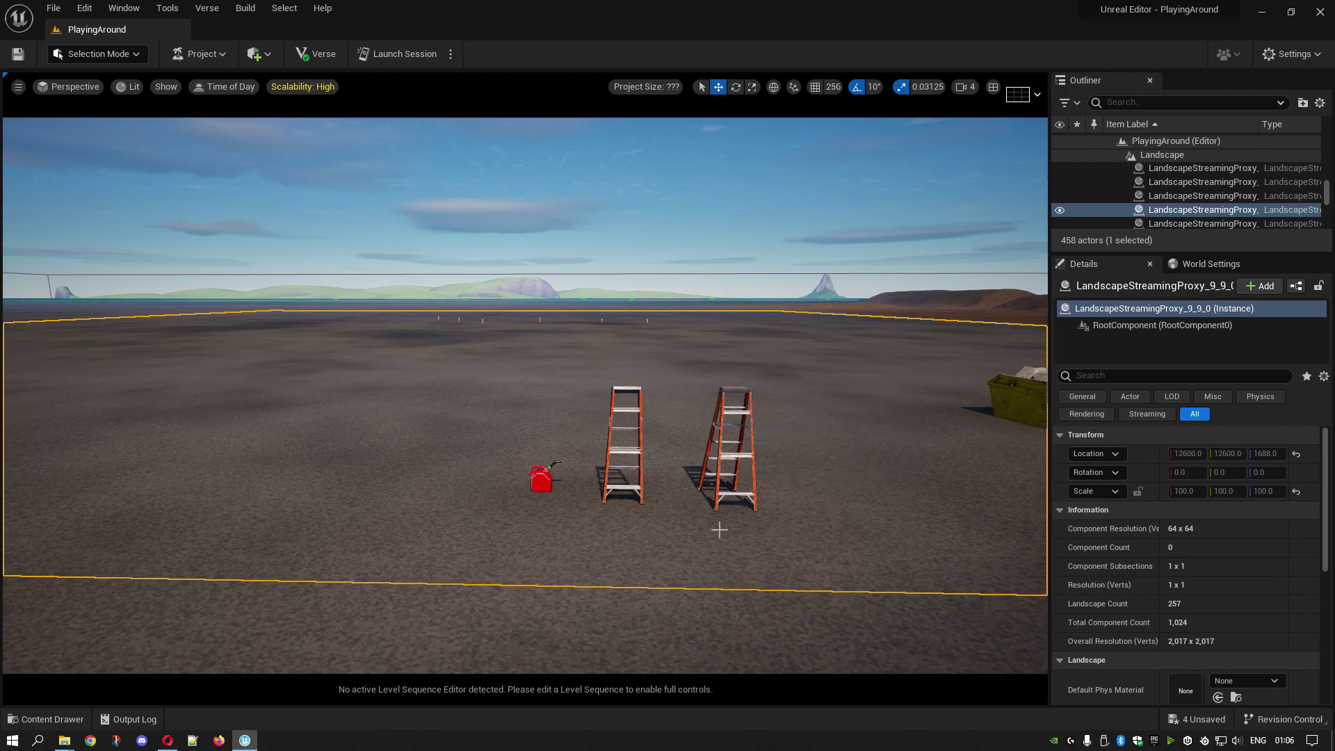
{"action": "left_click", "coordinate": [723, 481]}
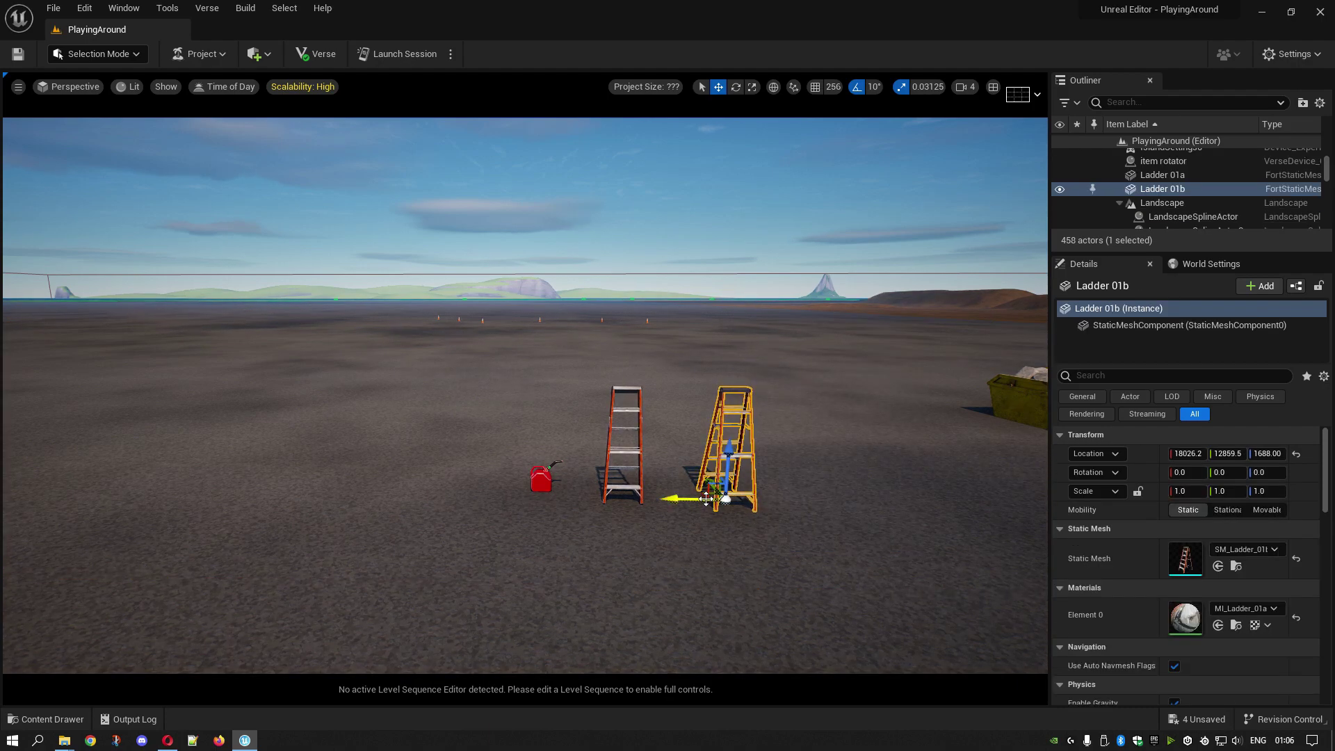
{"action": "mouse_move", "coordinate": [727, 467]}
{"action": "left_mouse_down"}
{"action": "mouse_move", "coordinate": [728, 382]}
{"action": "mouse_move", "coordinate": [736, 452]}
{"action": "left_mouse_up"}
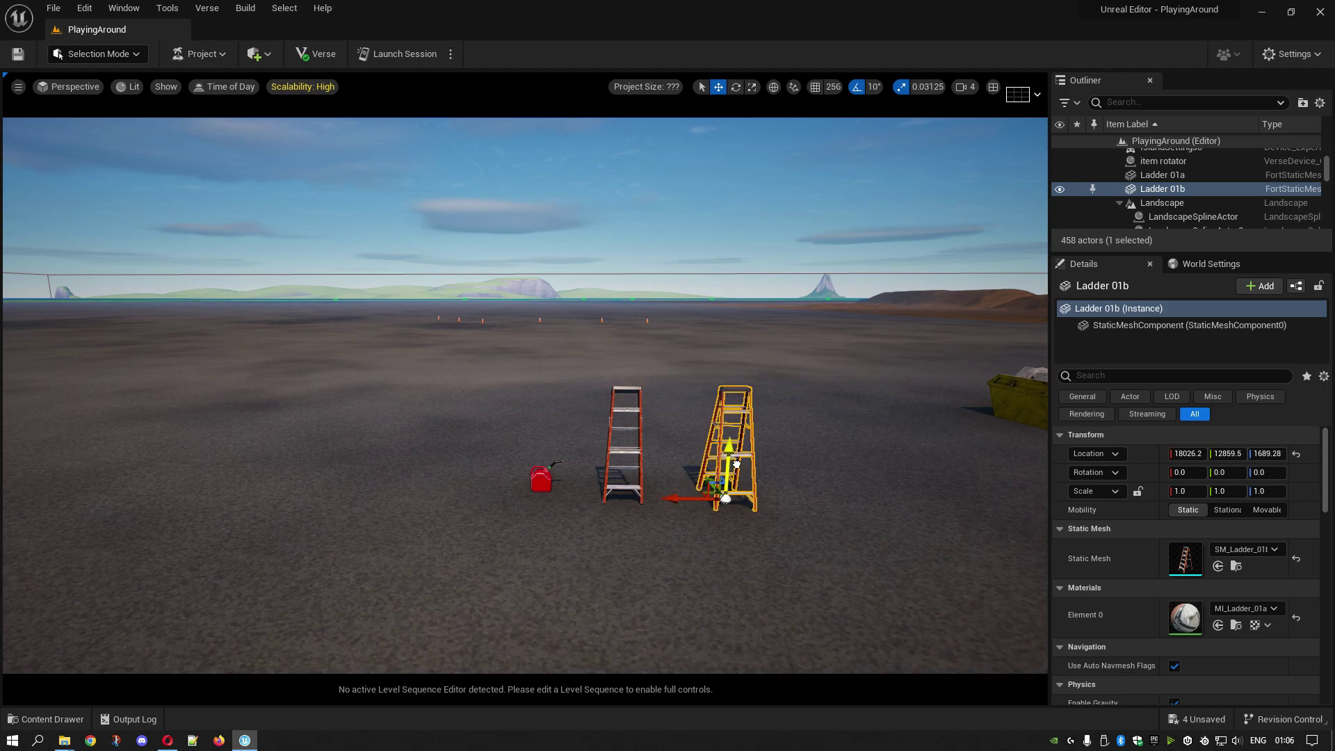
{"action": "left_click", "coordinate": [735, 87]}
{"action": "left_click_drag", "start_coordinate": [690, 522], "coordinate": [641, 497]}
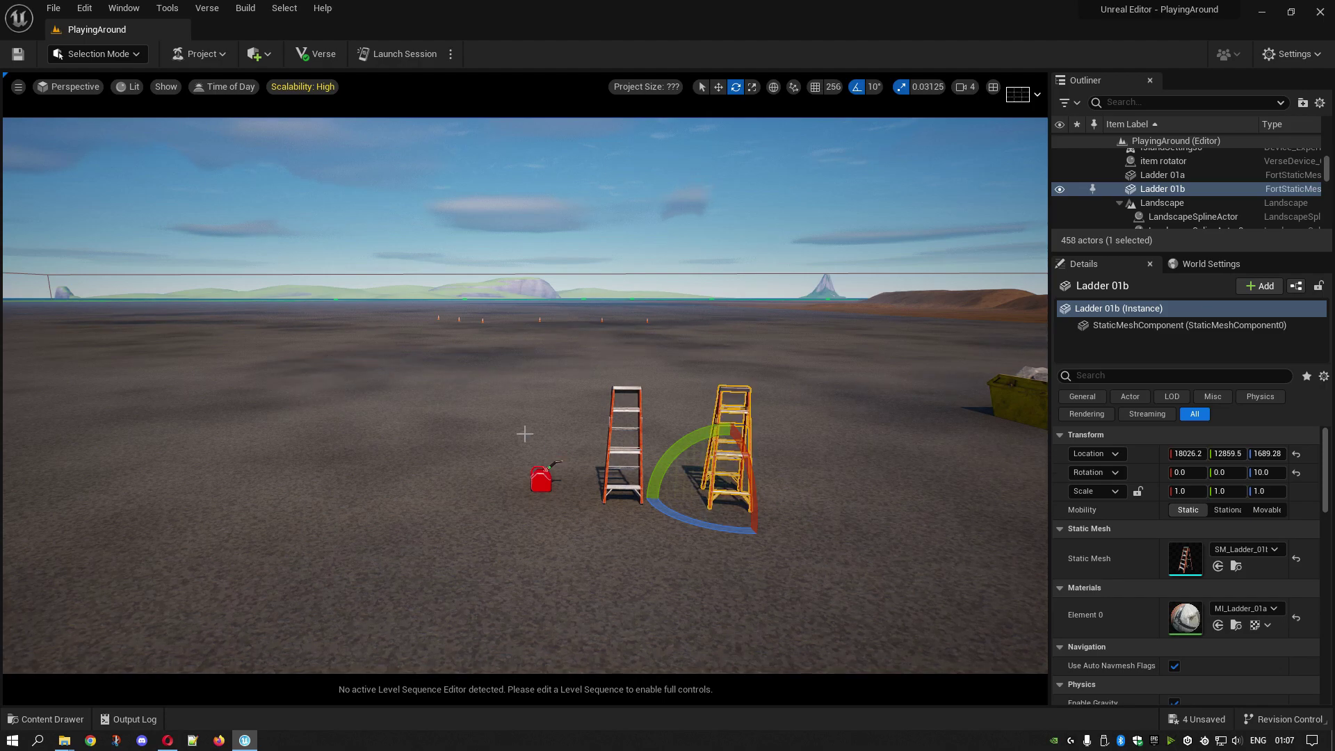
Step: Launch a play session, saving all listed actors and Construction_VOL2 assets
{"action": "left_click", "coordinate": [402, 54]}
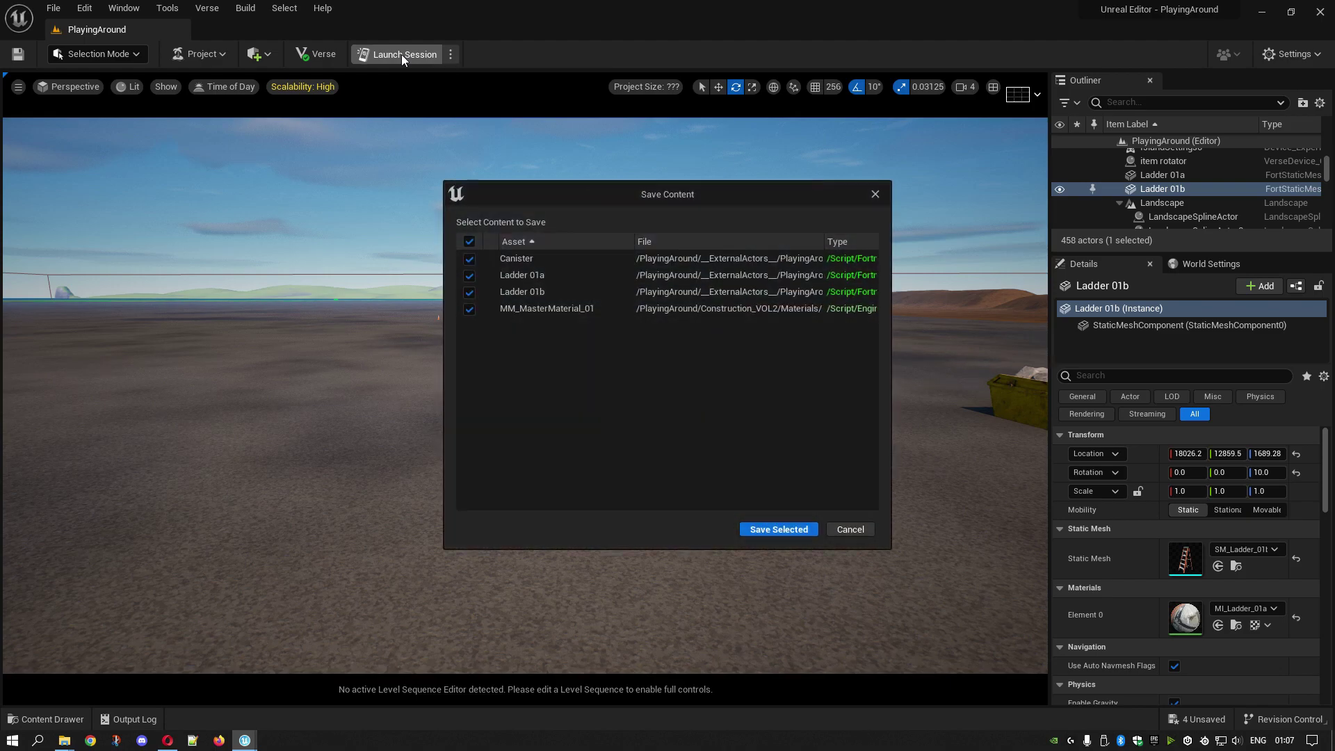
{"action": "left_click", "coordinate": [779, 528]}
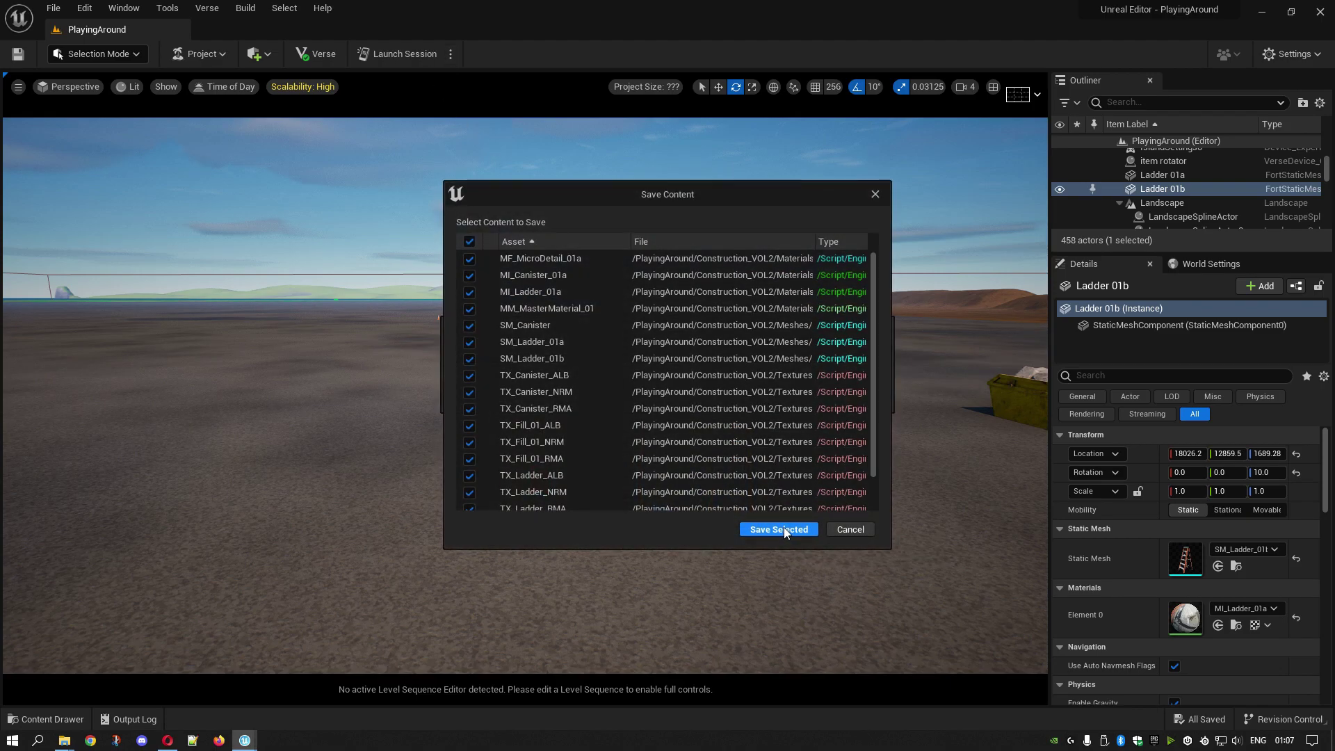
{"action": "left_click", "coordinate": [778, 528]}
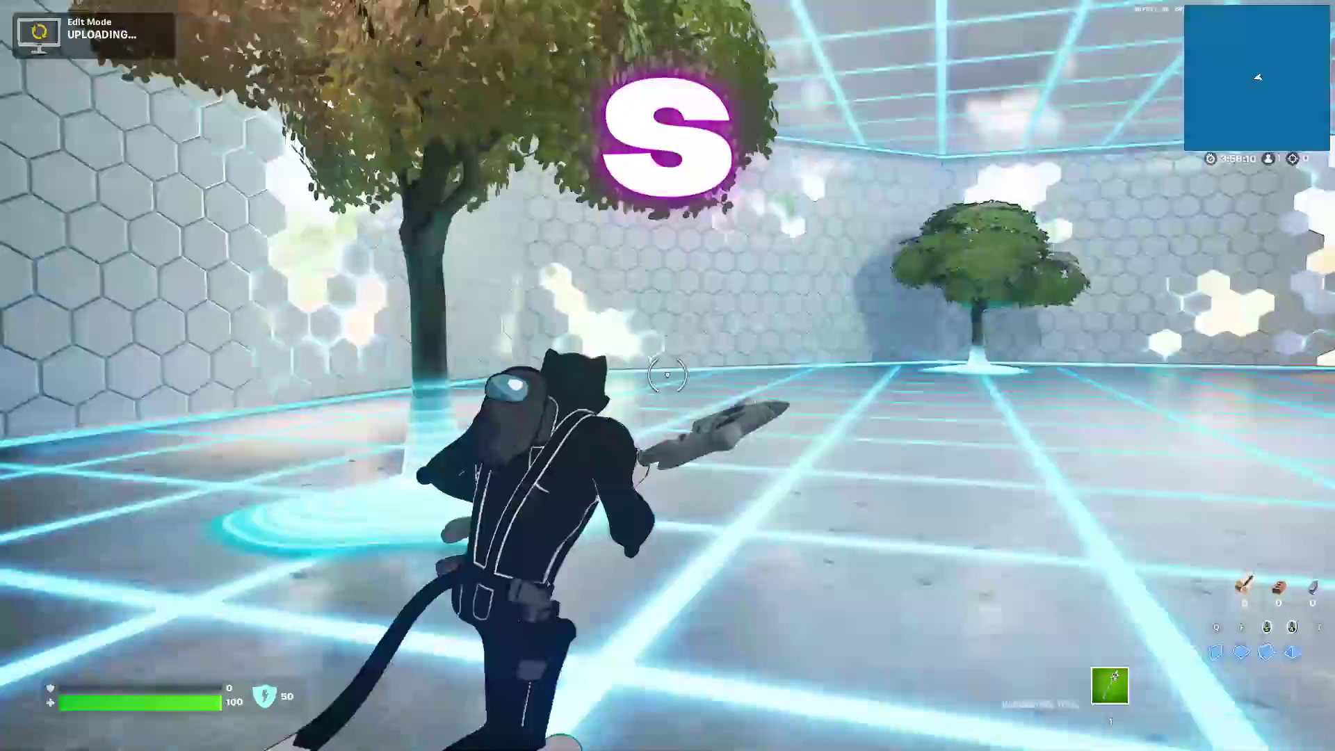
{"action": "key", "text": "b"}
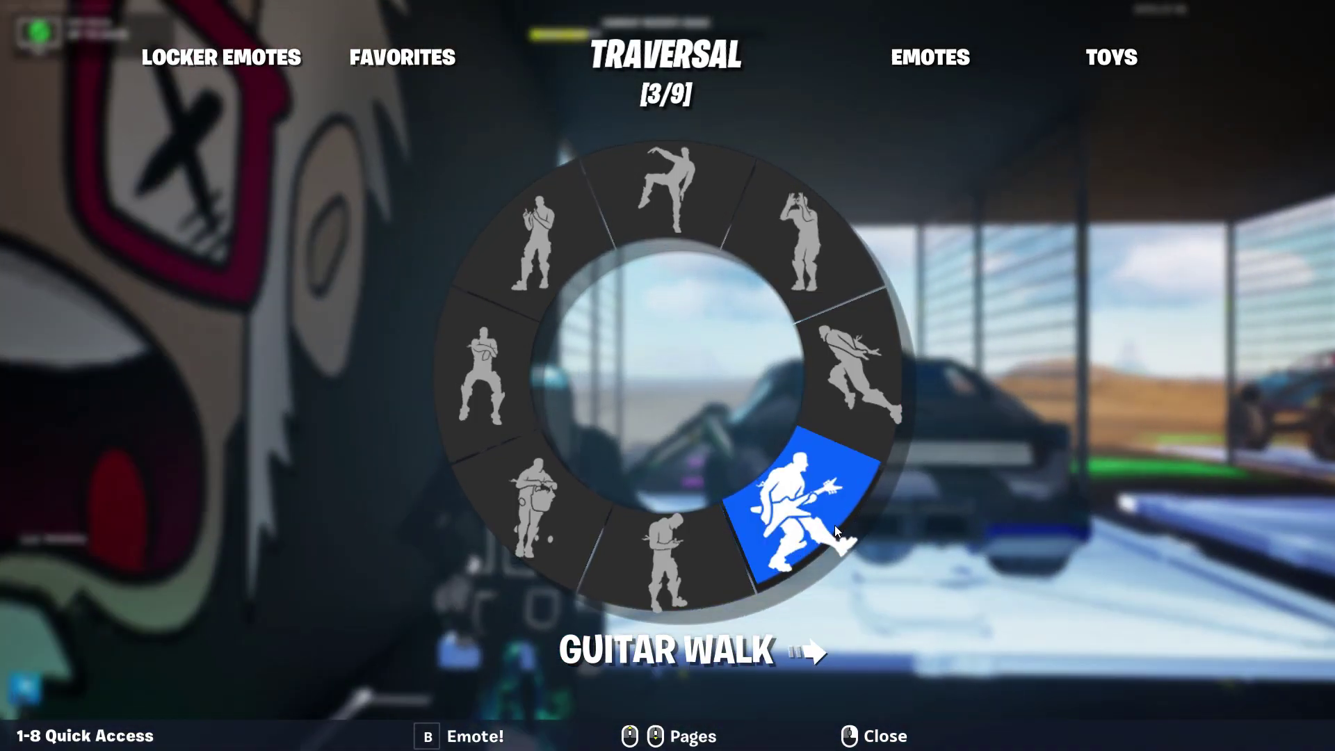
{"action": "left_click", "coordinate": [834, 525]}
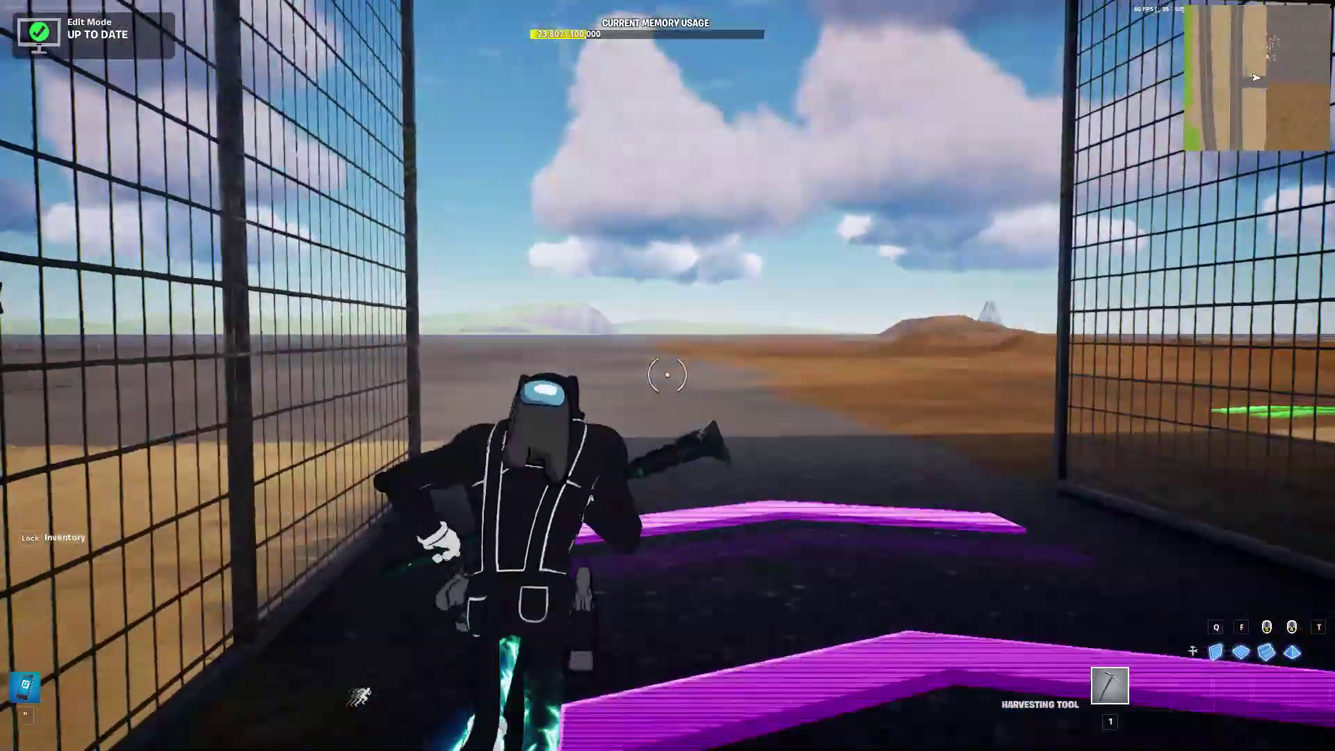
{"action": "key", "text": "Escape"}
{"action": "key", "text": "Escape"}
{"action": "key", "text": "Escape"}
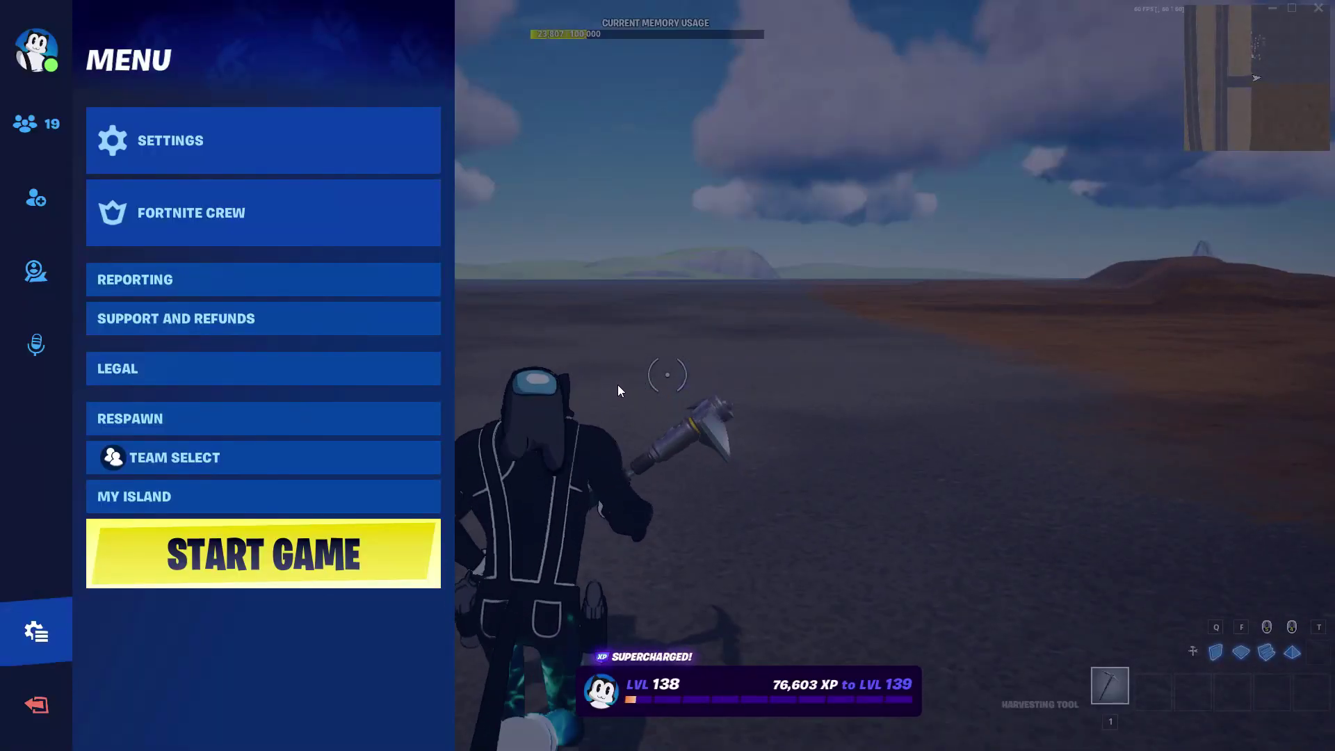
{"action": "key", "text": "Escape"}
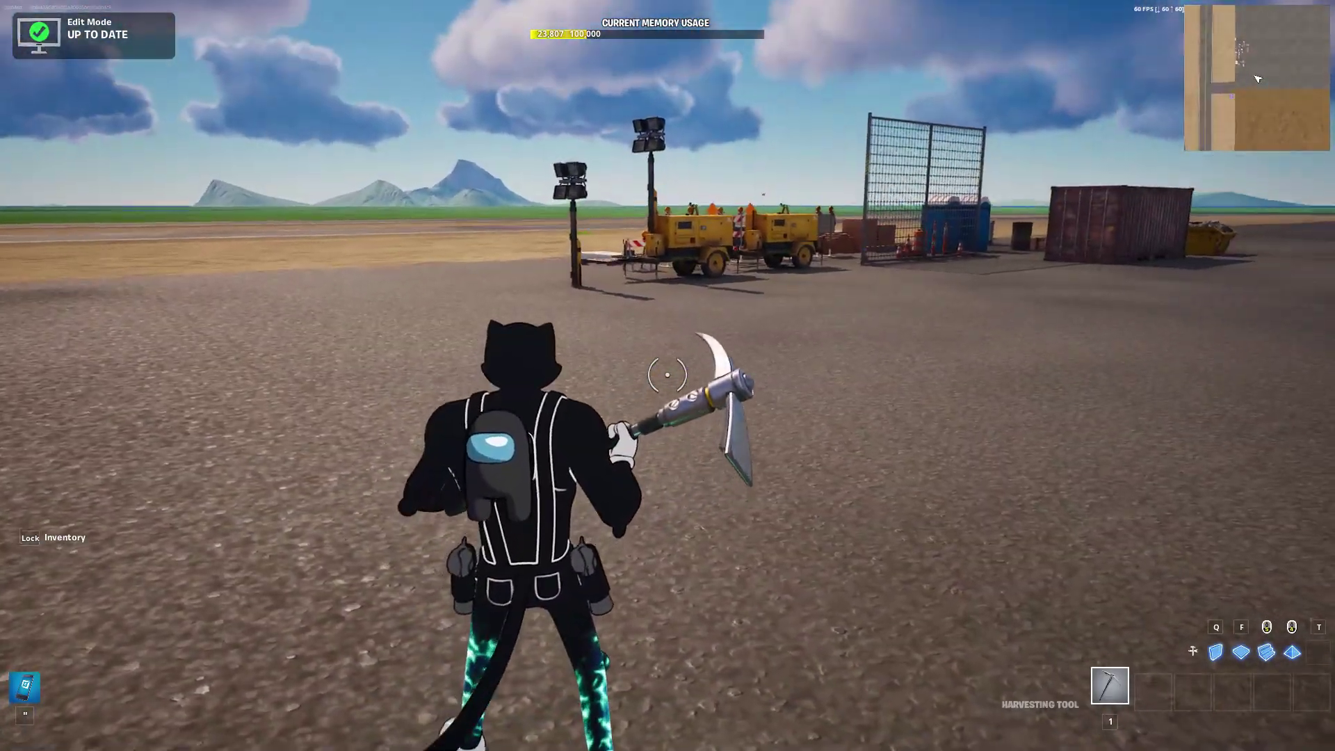
Step: Run the character to the placed ladders and canister in the session, view them up close and equip the phone tool
{"action": "key", "text": "w"}
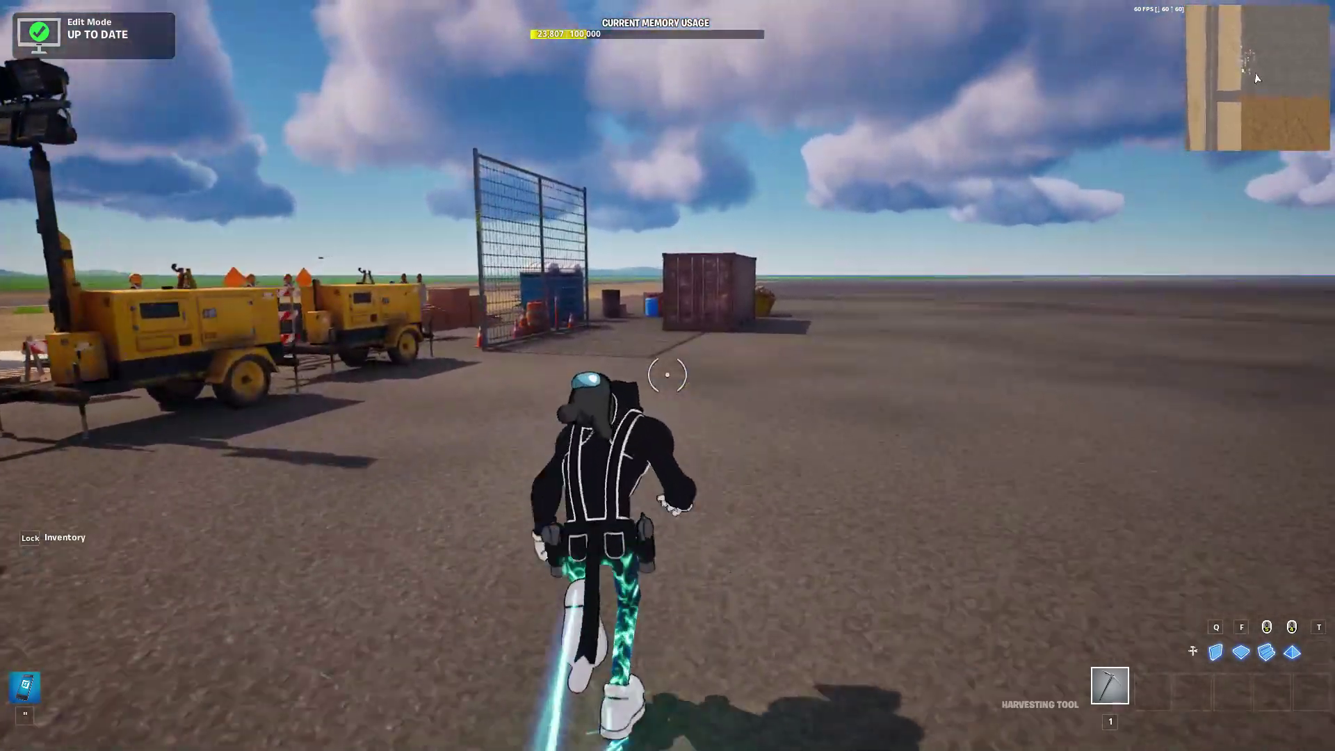
{"action": "key", "text": "space"}
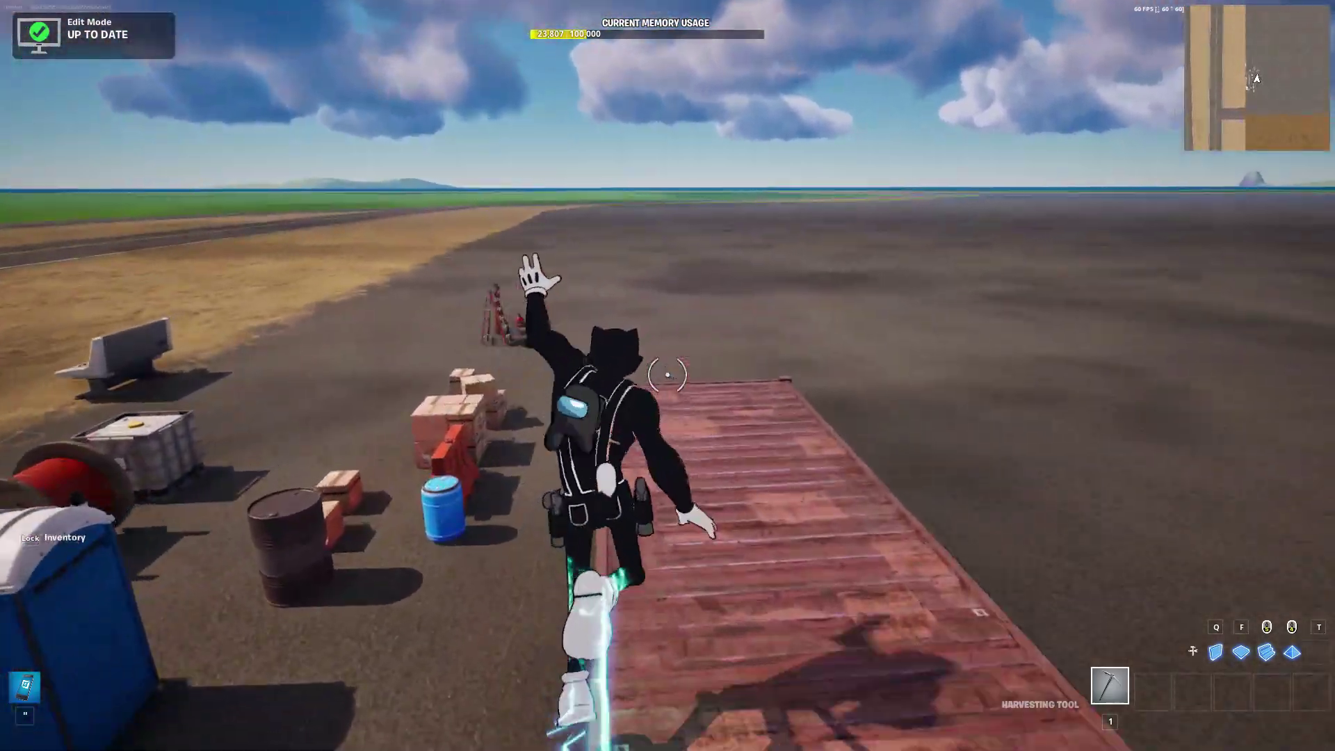
{"action": "key", "text": "w"}
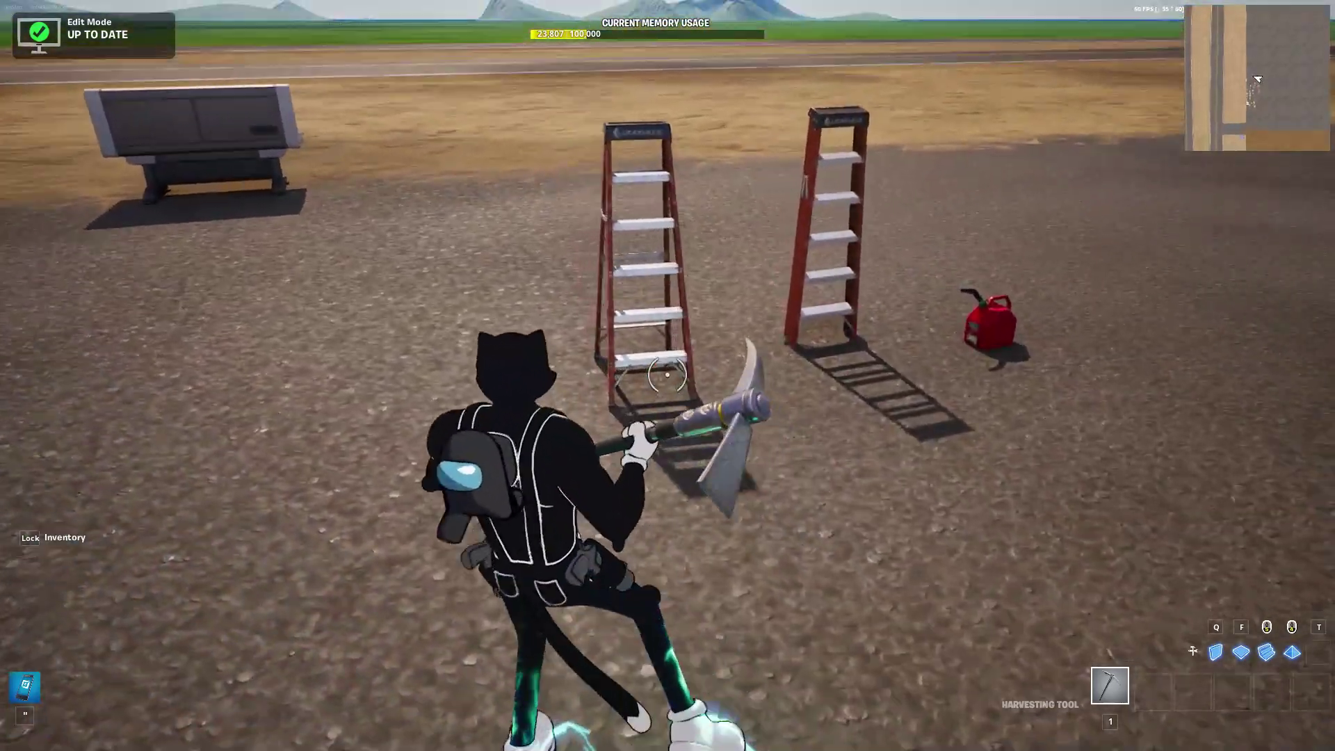
{"action": "key", "text": "w"}
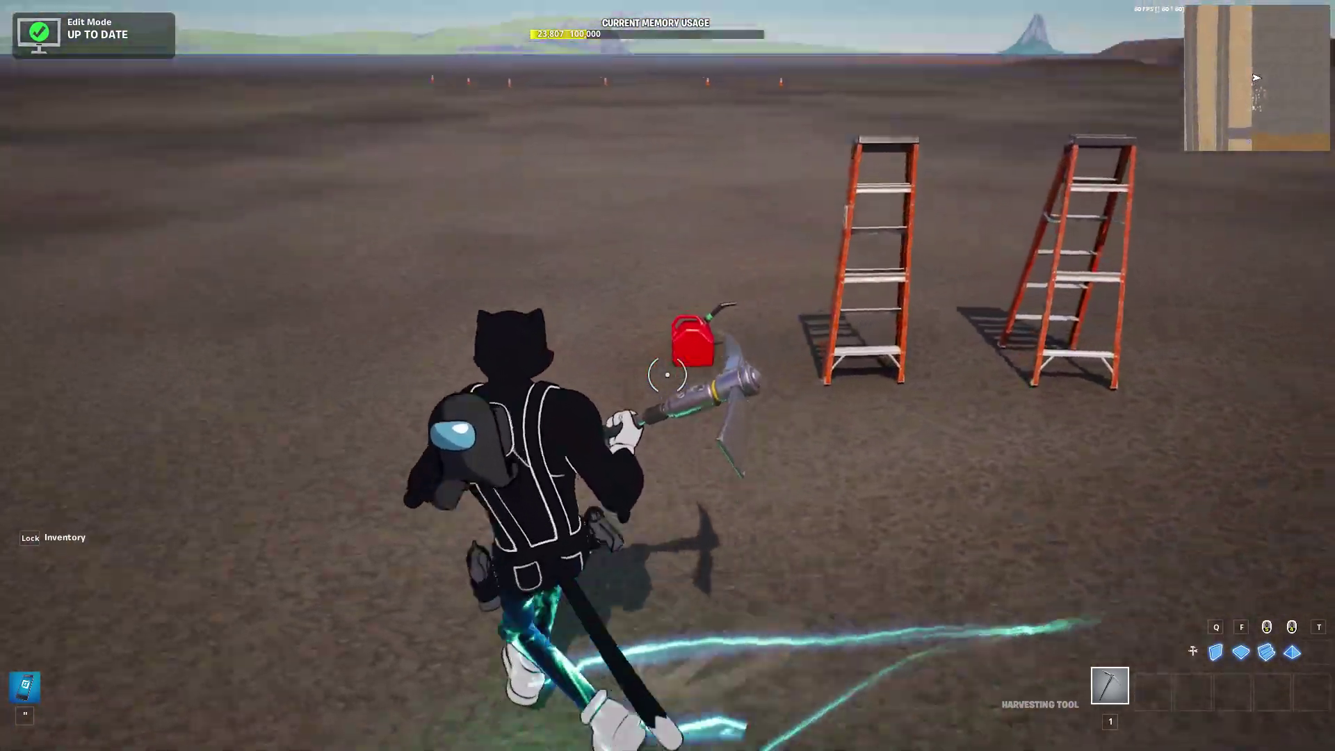
{"action": "key", "text": "quotedbl"}
{"action": "key", "text": "w"}
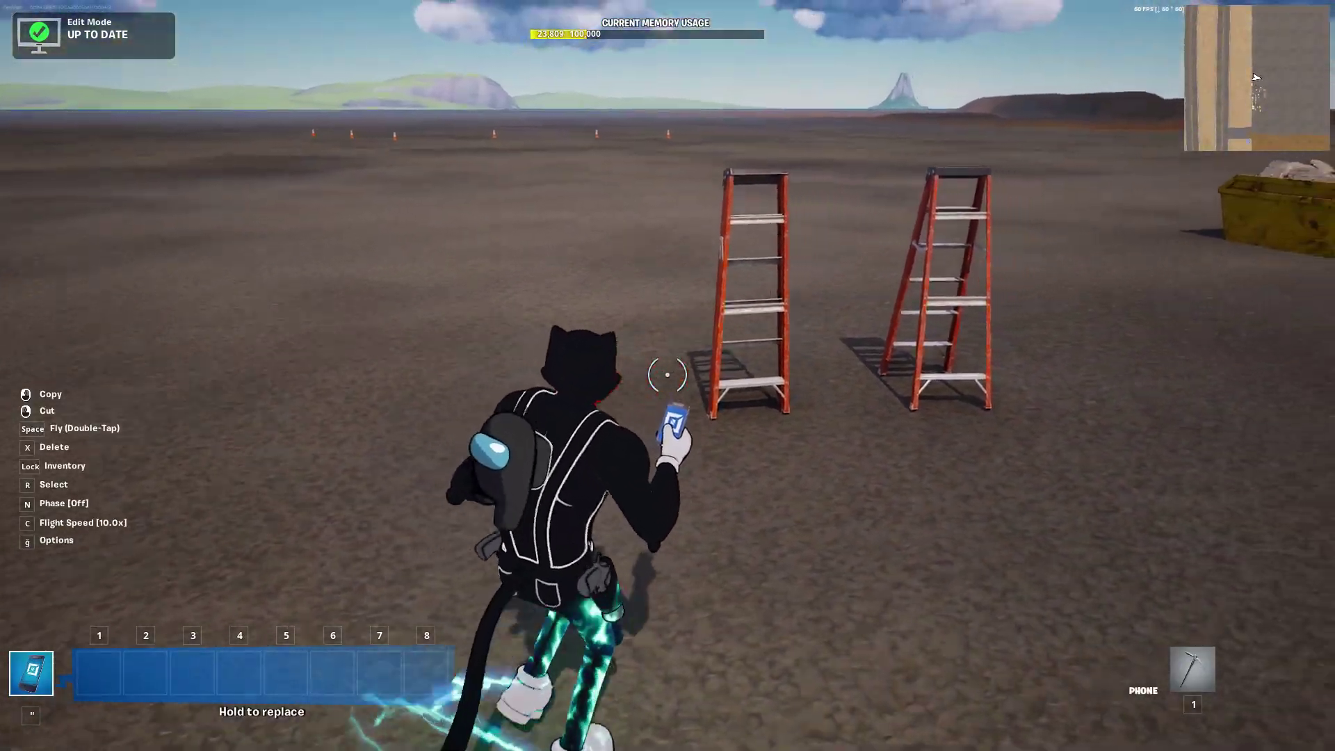
Step: Run the character from the ladders to the cardboard boxes and paste a copy of the nearest box stack on the open ground
{"action": "key", "text": "d"}
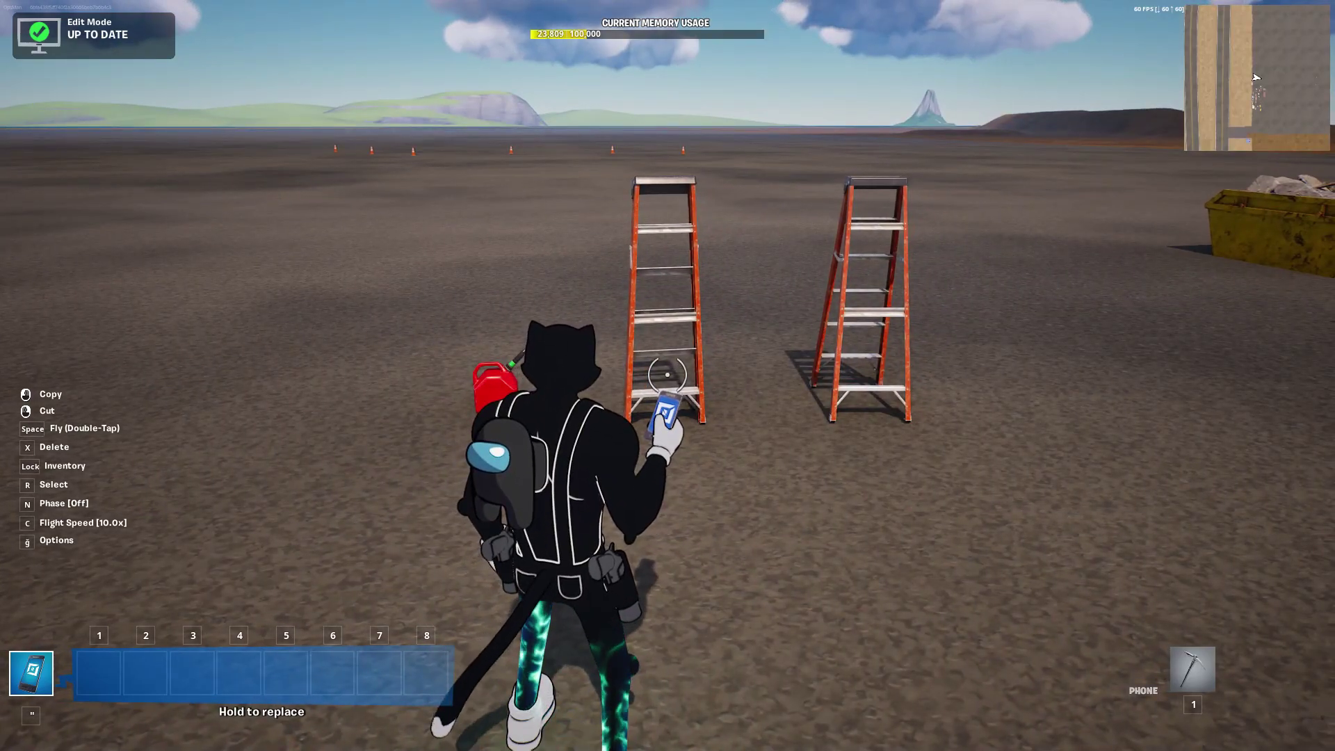
{"action": "key", "text": "d"}
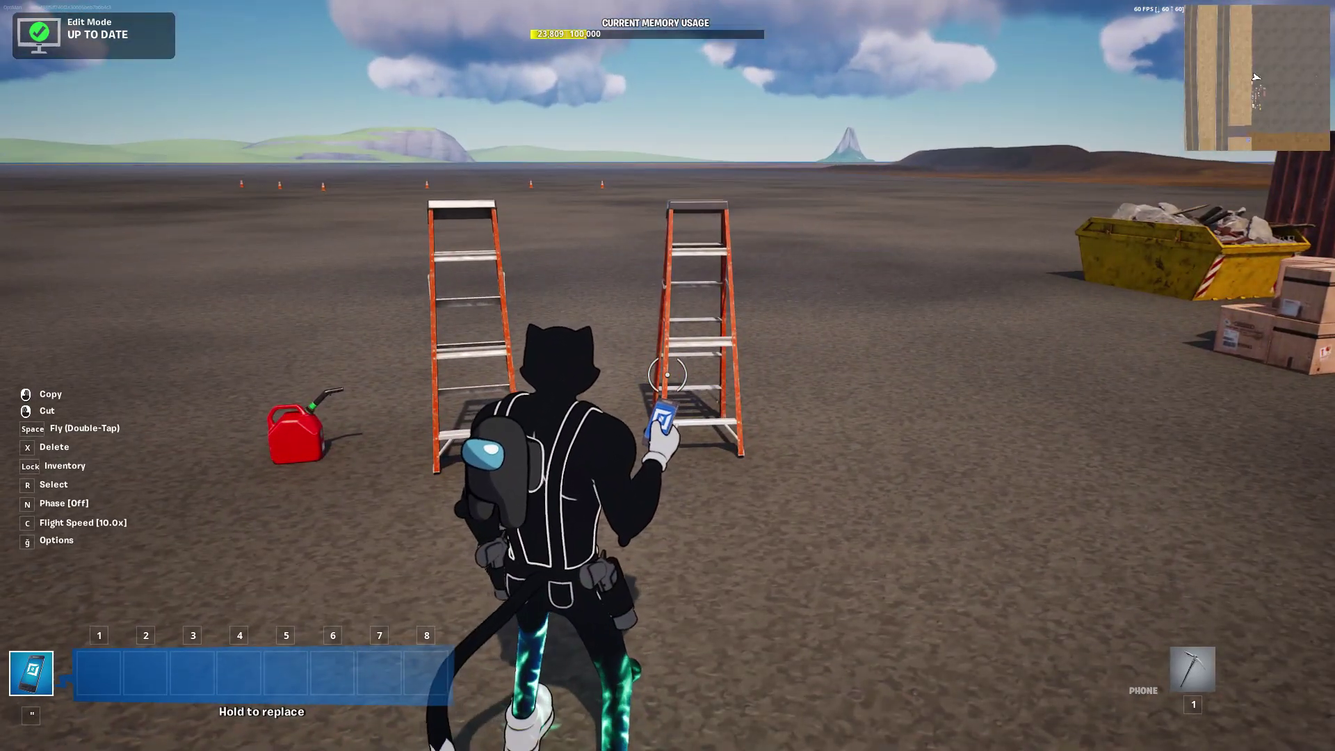
{"action": "key", "text": "d"}
{"action": "key", "text": "w"}
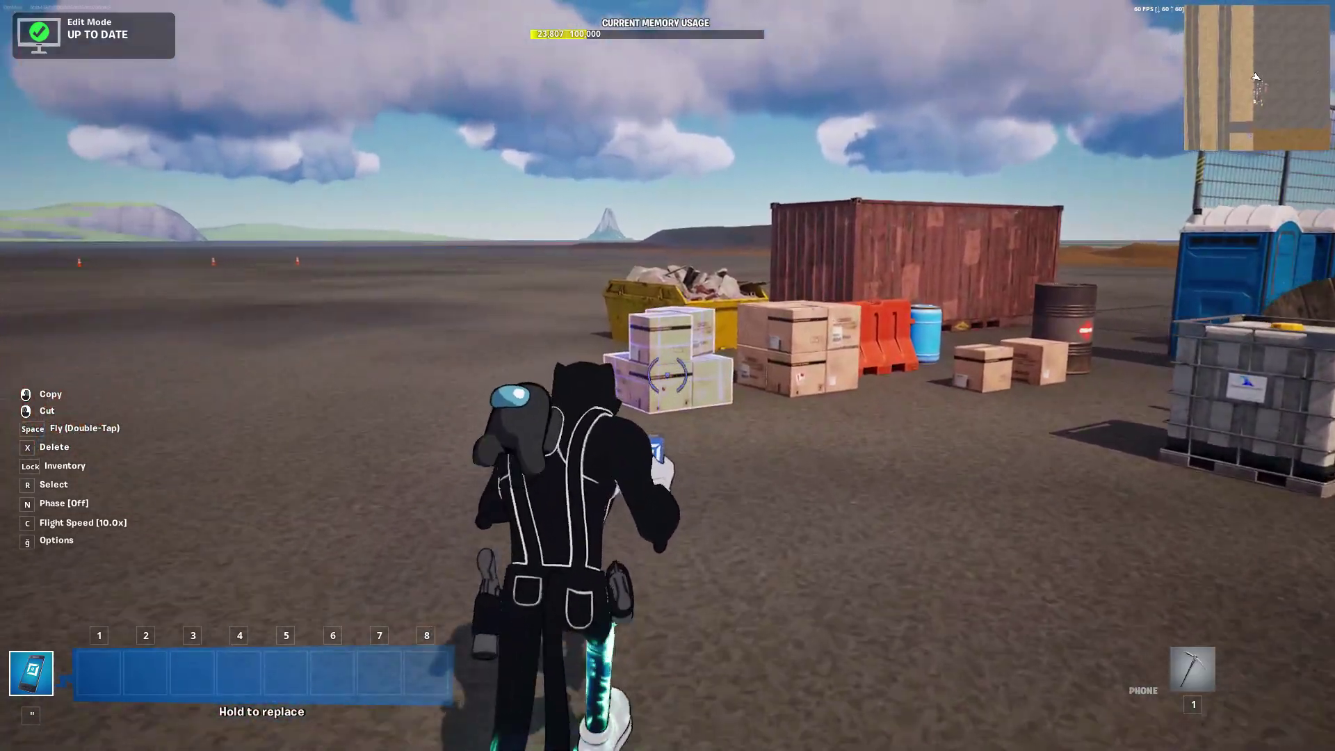
{"action": "key", "text": "w"}
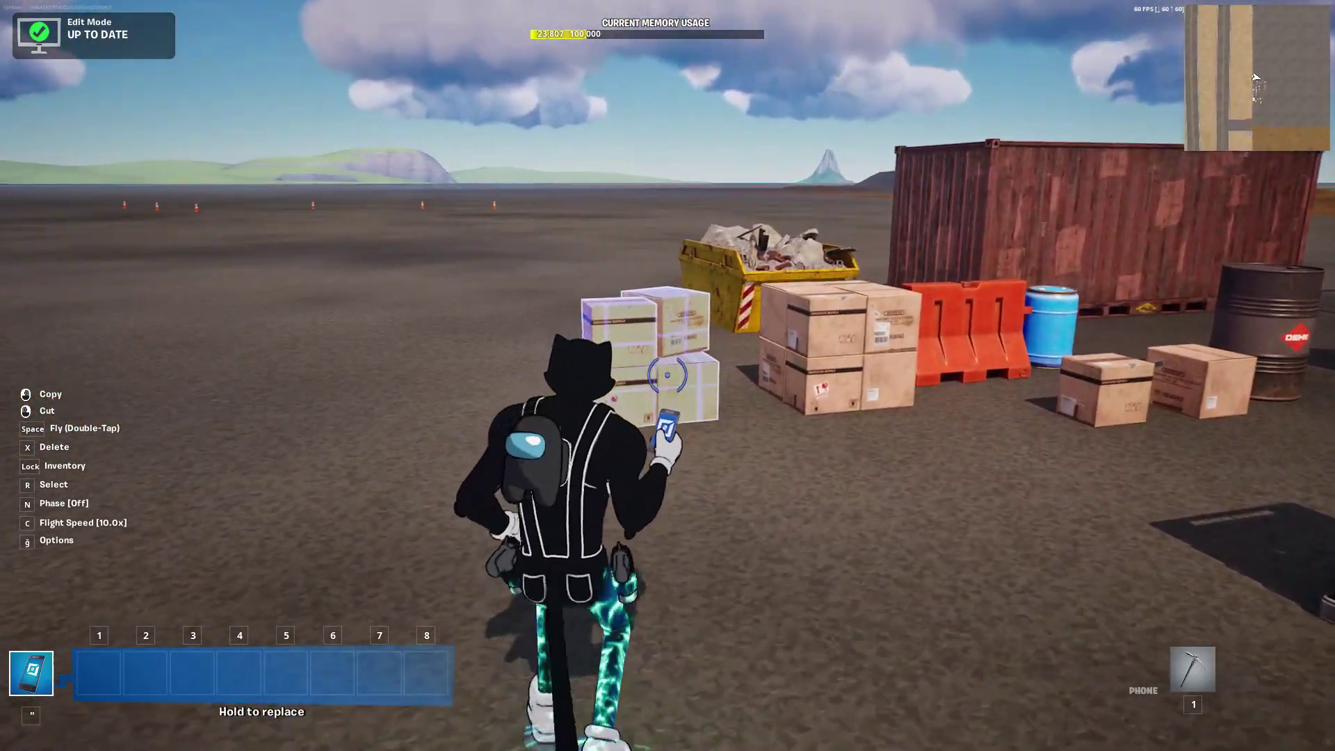
{"action": "left_click", "coordinate": [667, 375]}
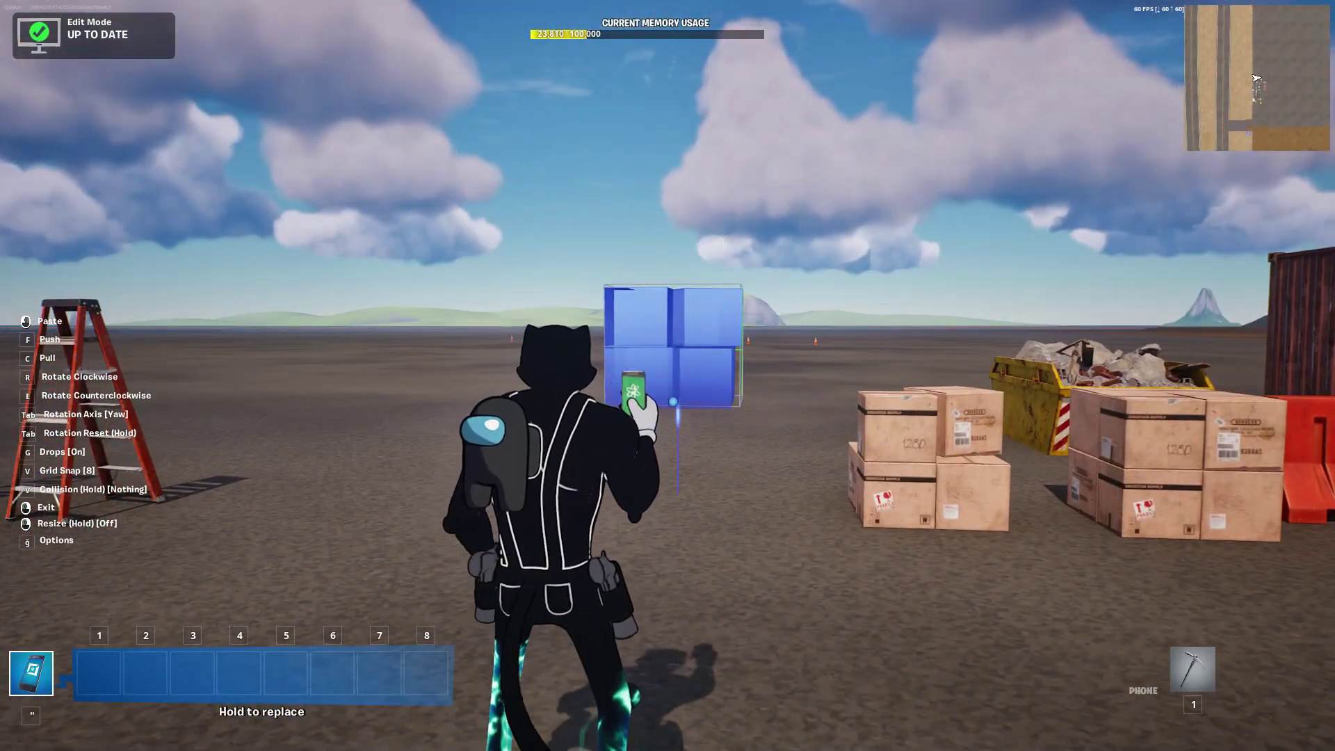
{"action": "key", "text": "1"}
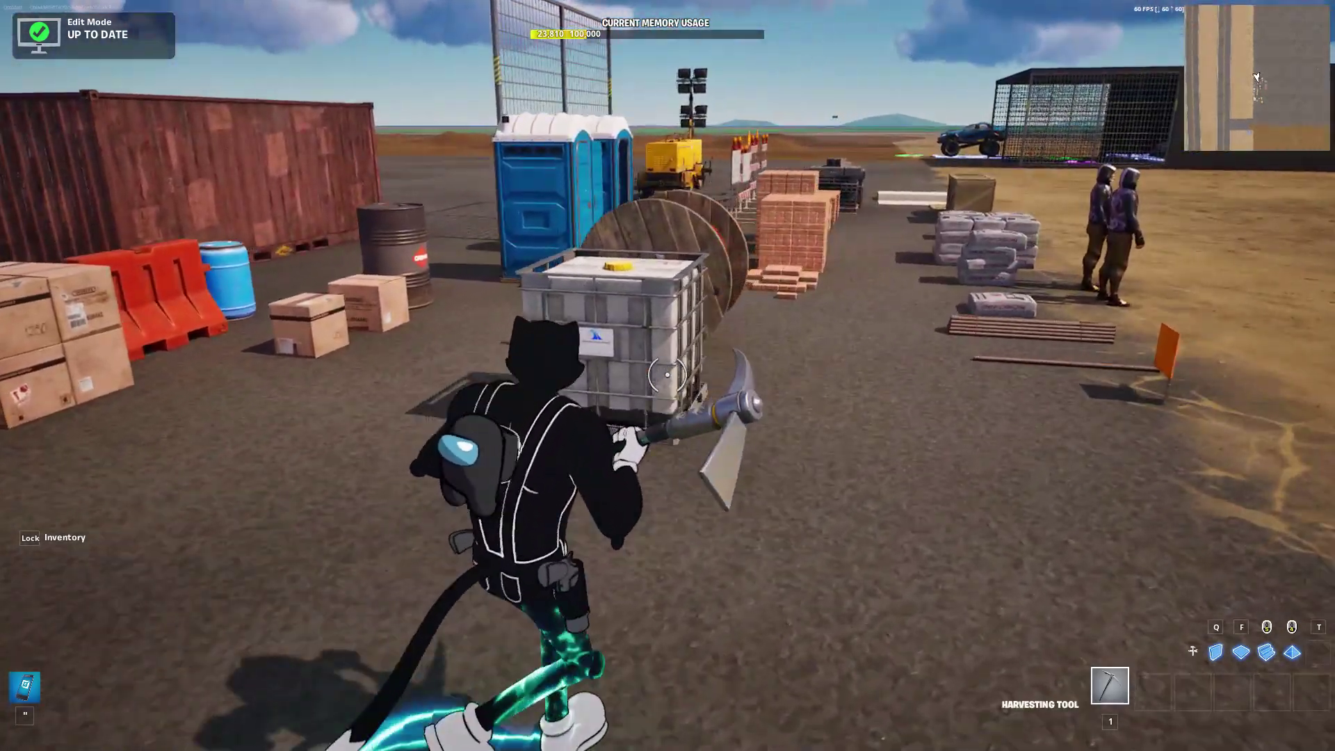
Step: Try duplicating the caged liquid tank with the phone tool
{"action": "key", "text": "quotedbl"}
{"action": "key", "text": "1"}
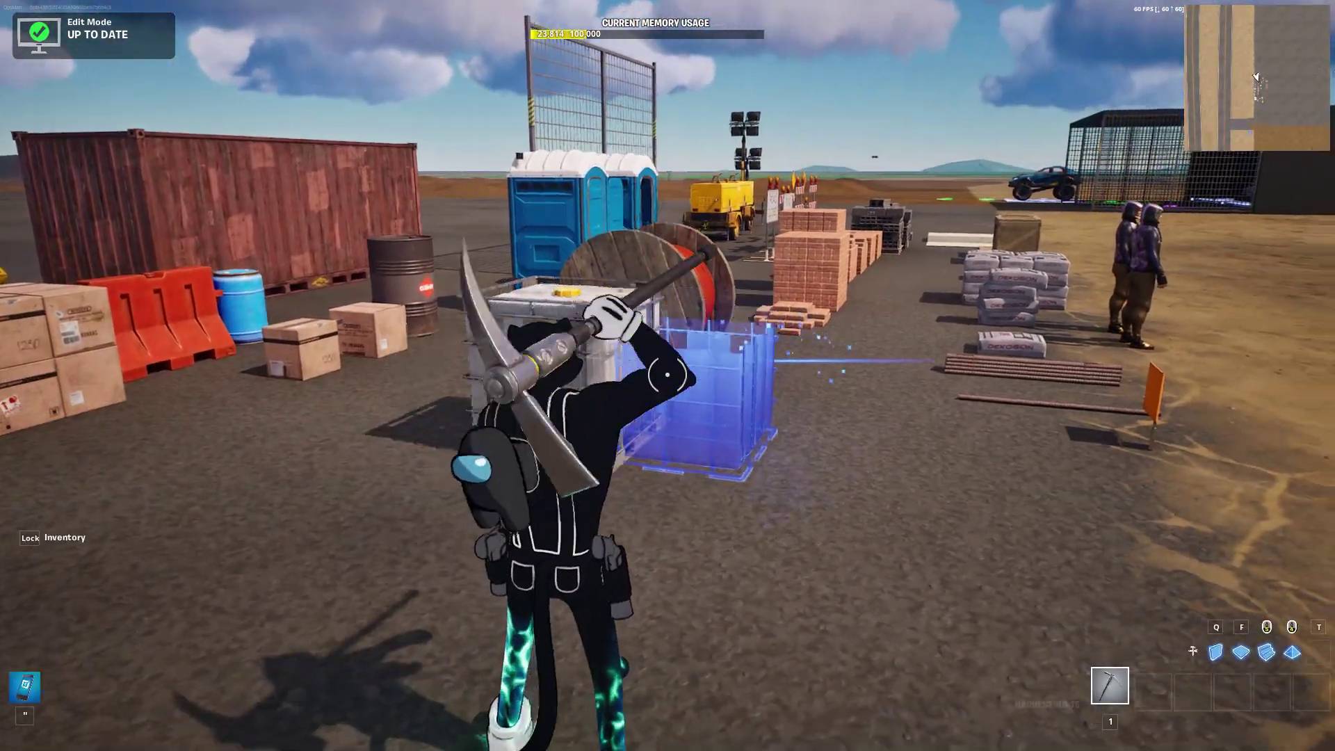
{"action": "key", "text": "quotedbl"}
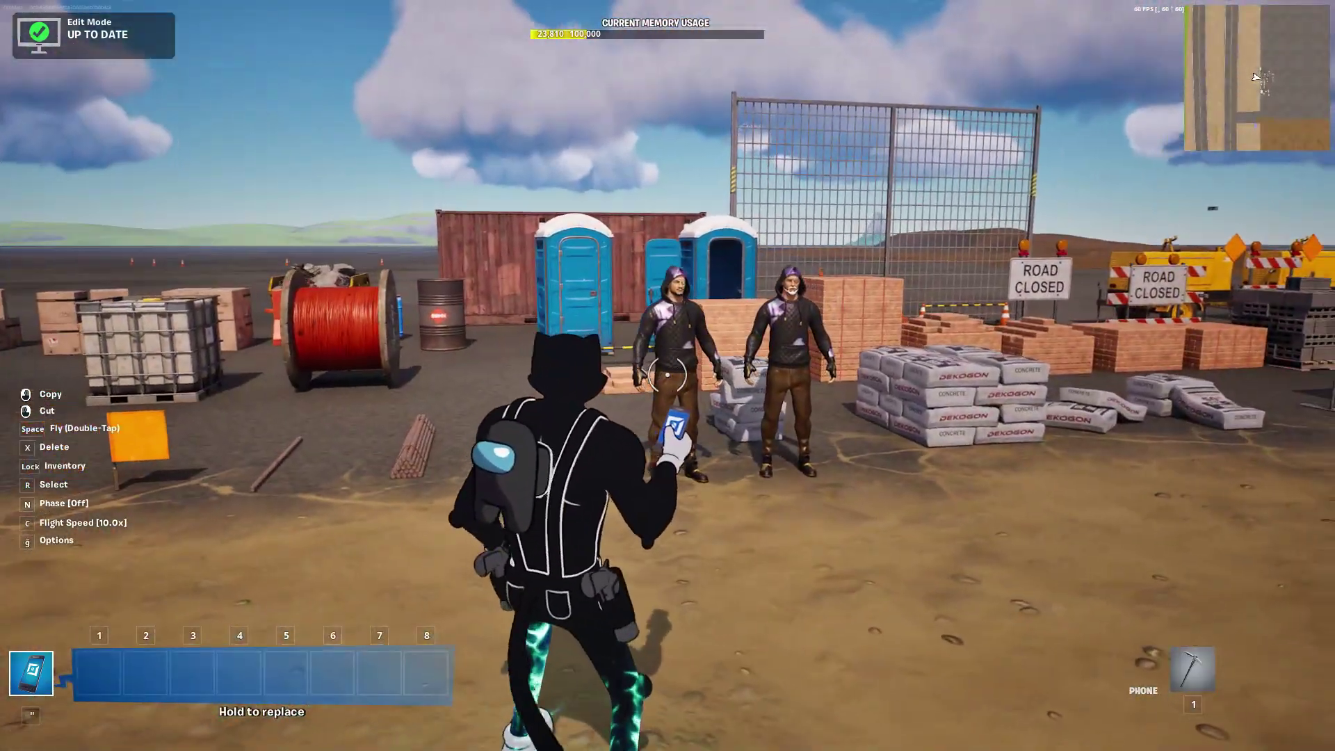
Step: Run past the cable spool to the closed portable toilet, copy it, enlarge the copy and place it on the open ground
{"action": "key", "text": "w"}
{"action": "key", "text": "w"}
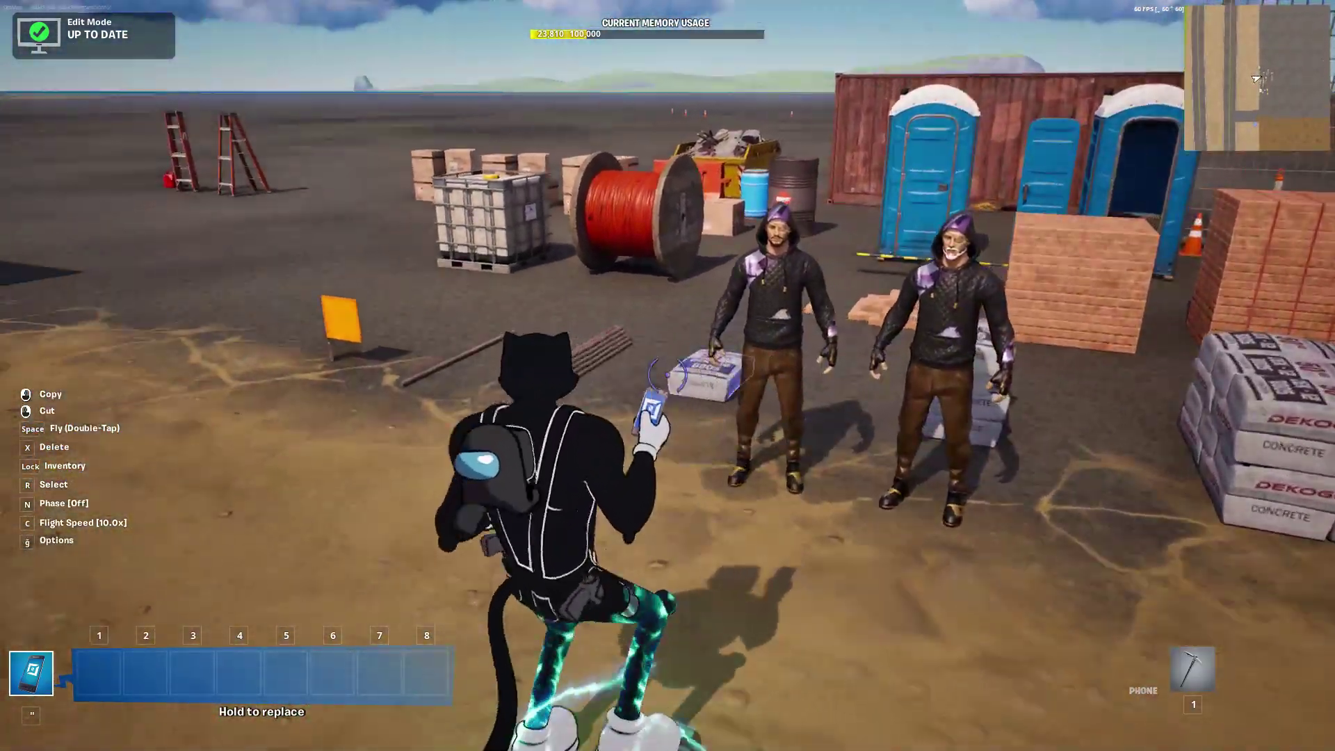
{"action": "key", "text": "w"}
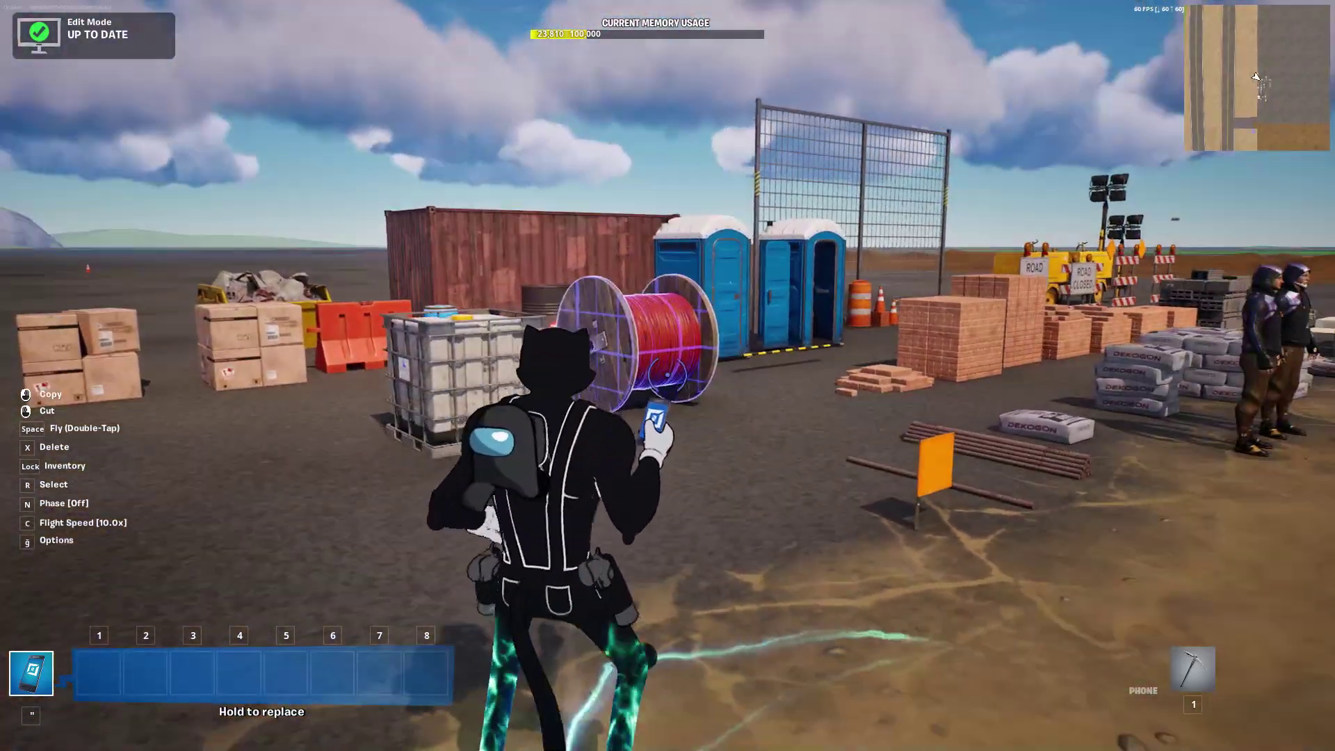
{"action": "key", "text": "w"}
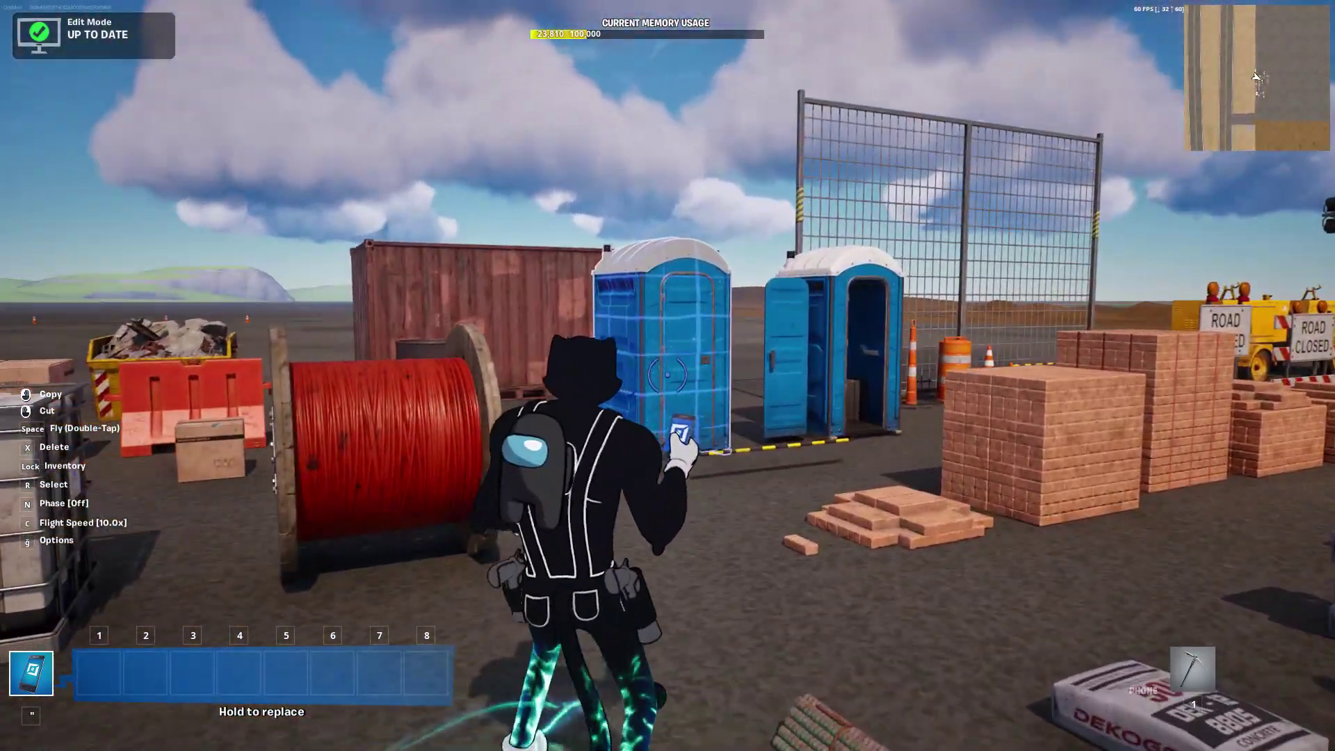
{"action": "key", "text": "w"}
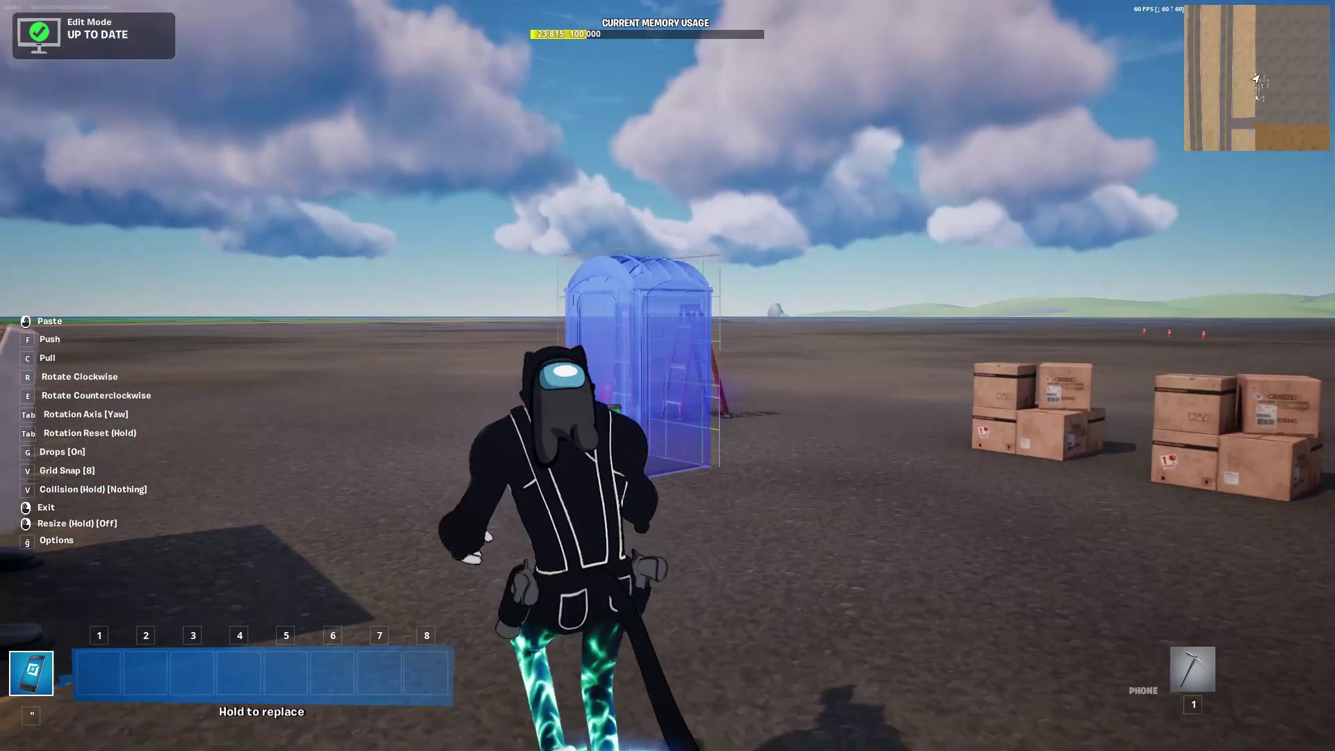
{"action": "key", "text": "1"}
{"action": "key", "text": "quotedbl"}
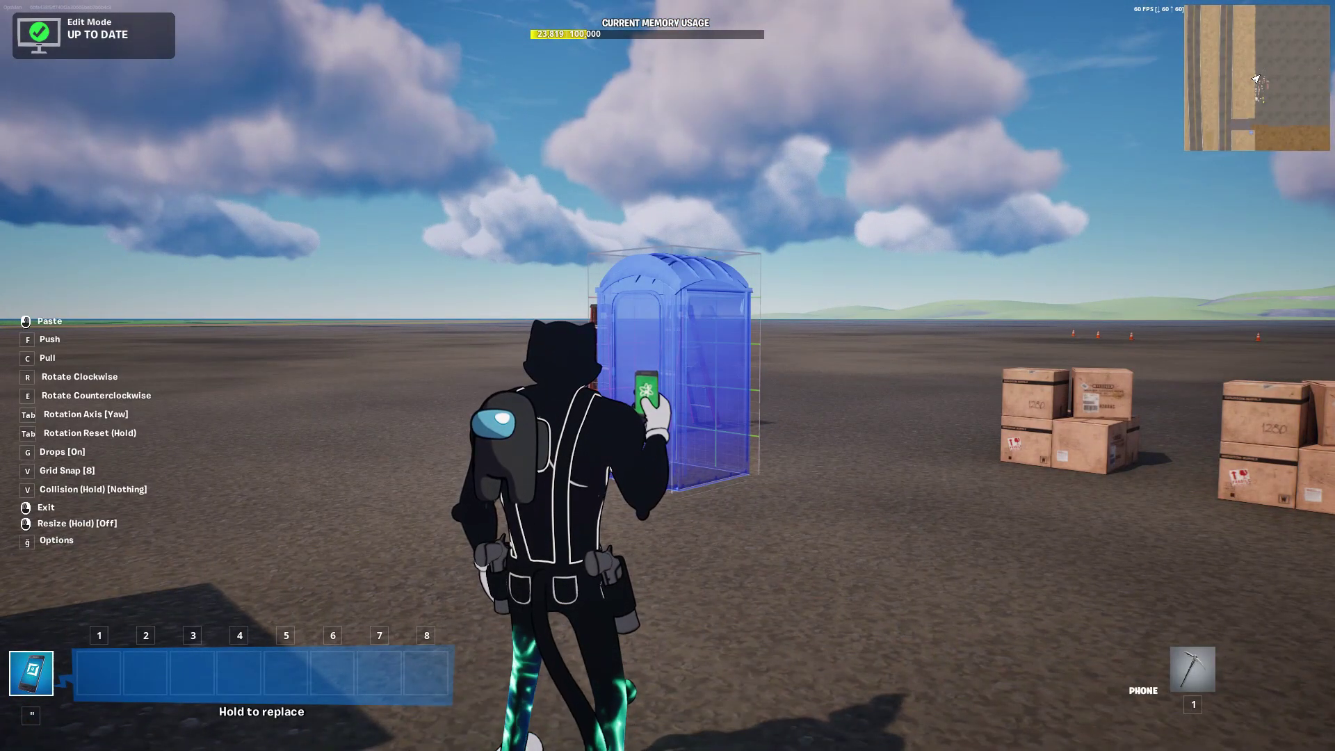
{"action": "key", "text": "r"}
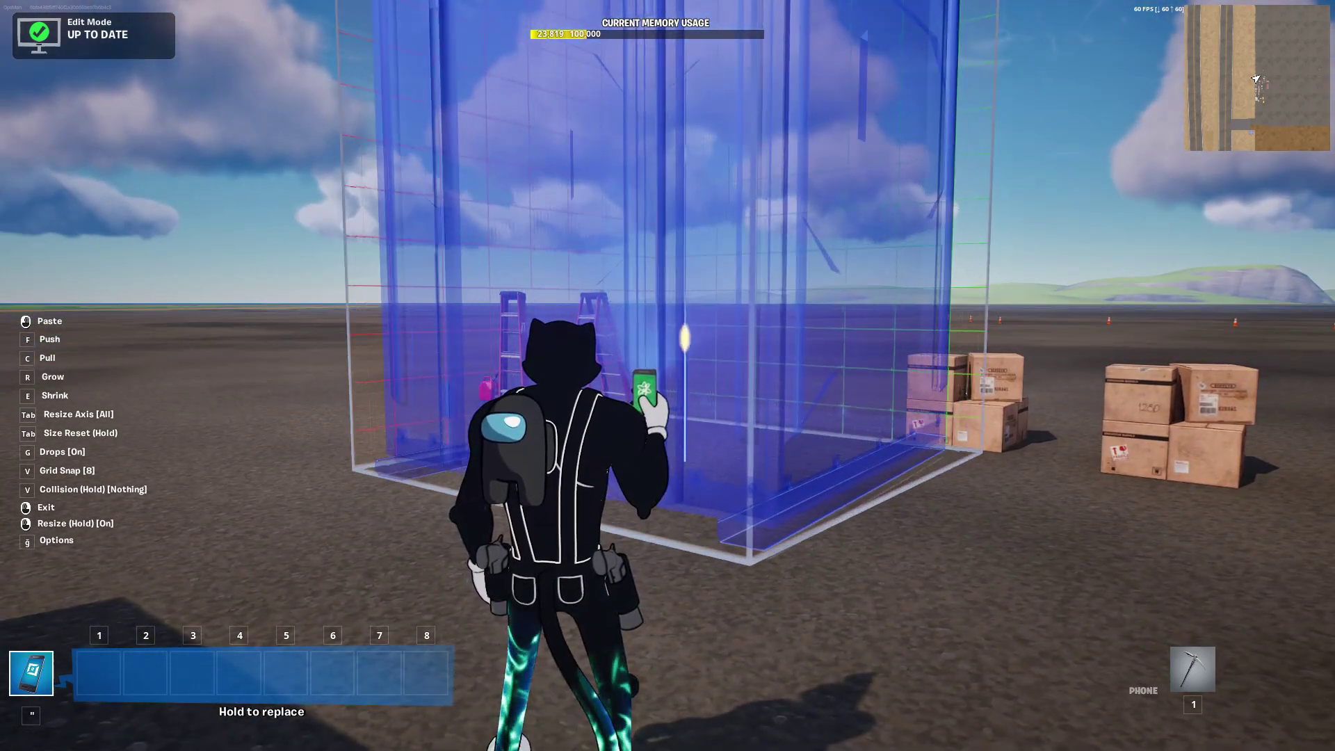
{"action": "key", "text": "1"}
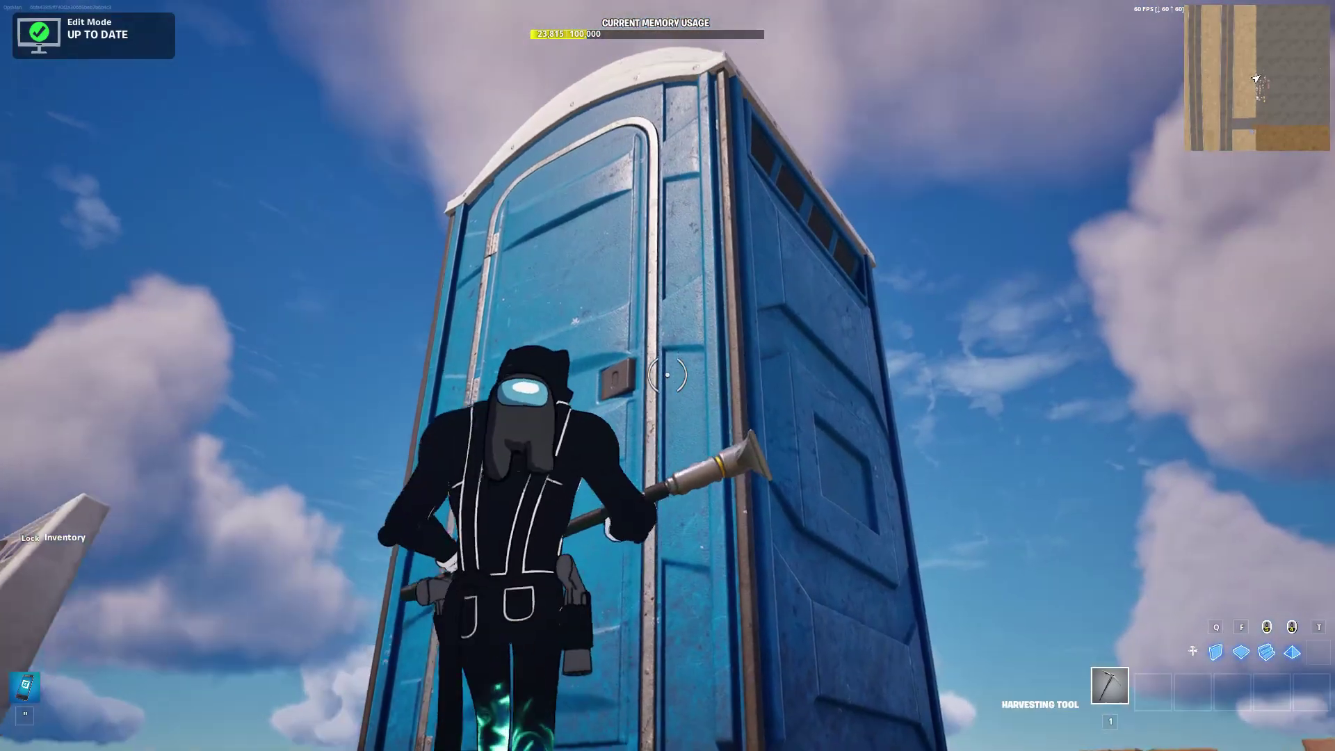
Step: Remove the enlarged portable toilet copy beside the control console
{"action": "key", "text": "apostrophe"}
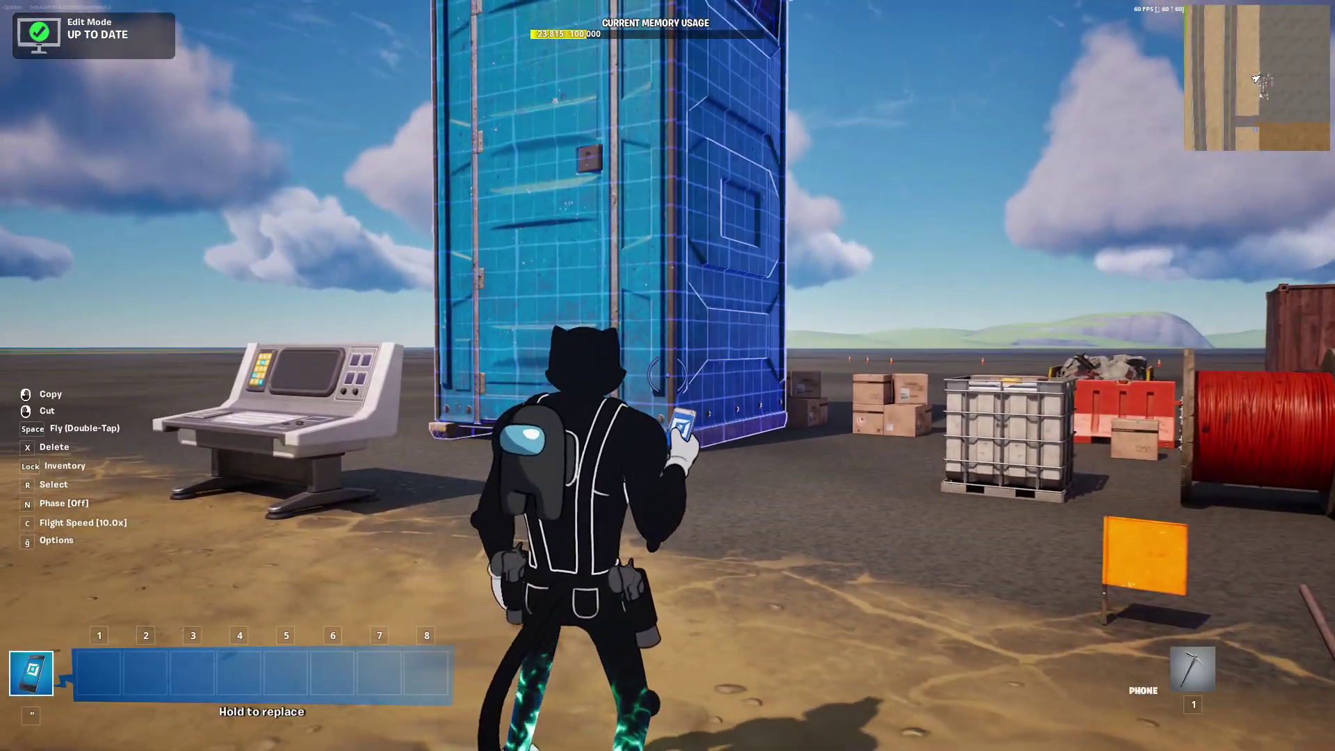
{"action": "key", "text": "1"}
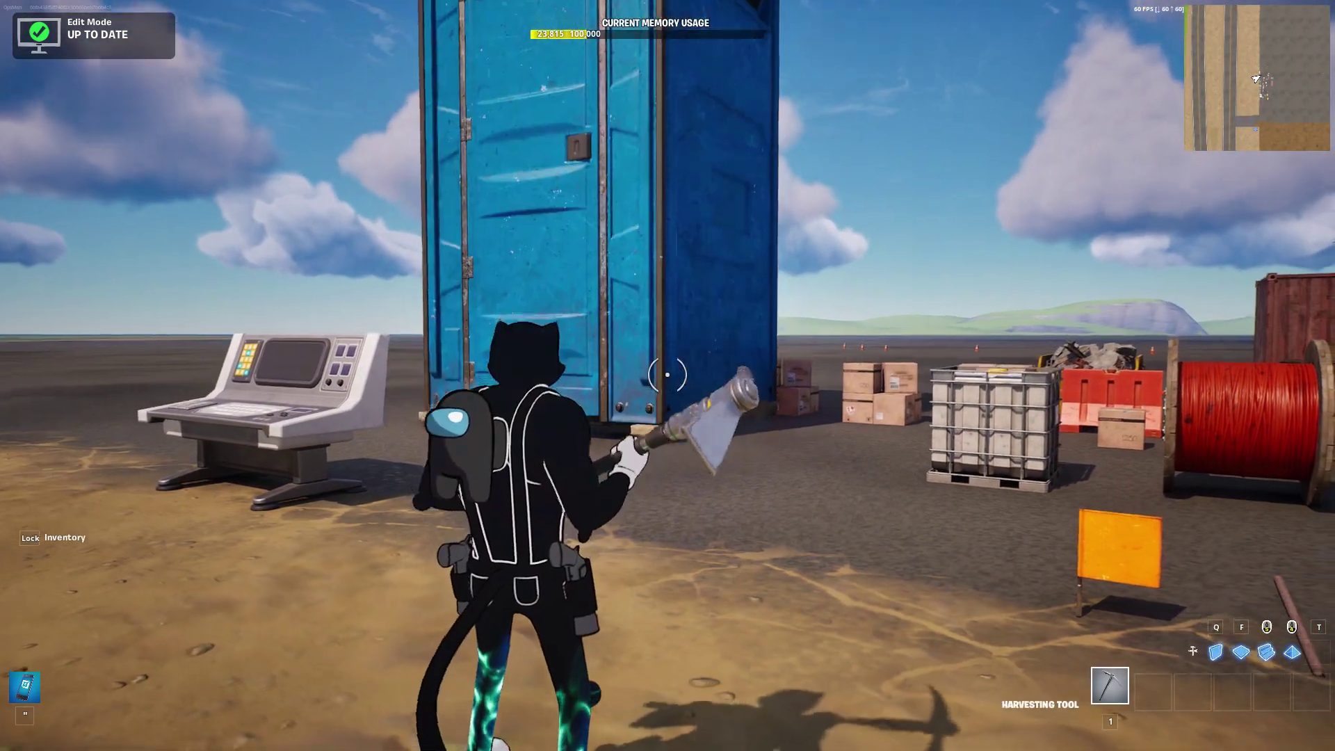
{"action": "left_click", "coordinate": [667, 374]}
Step: Run back past the ladders and canister and delete the duplicated box stack nearest to them
{"action": "key", "text": "w"}
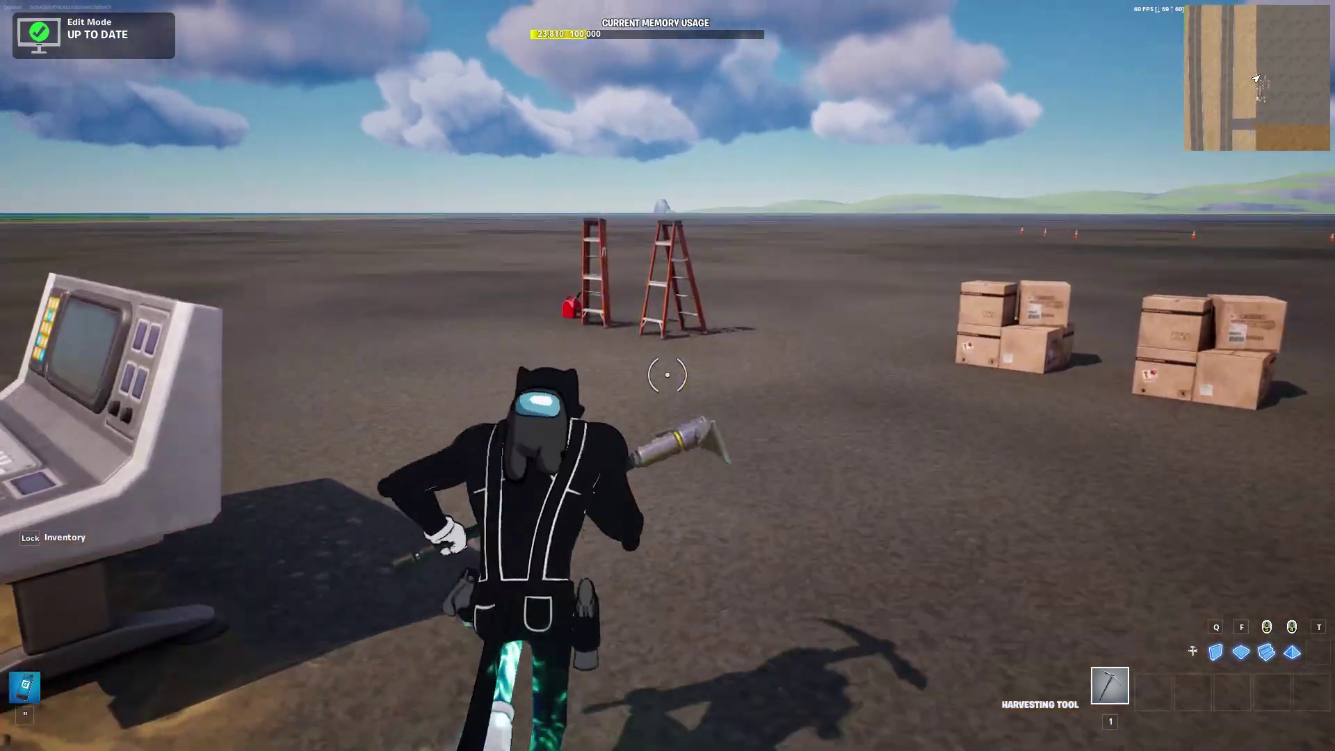
{"action": "key", "text": "w"}
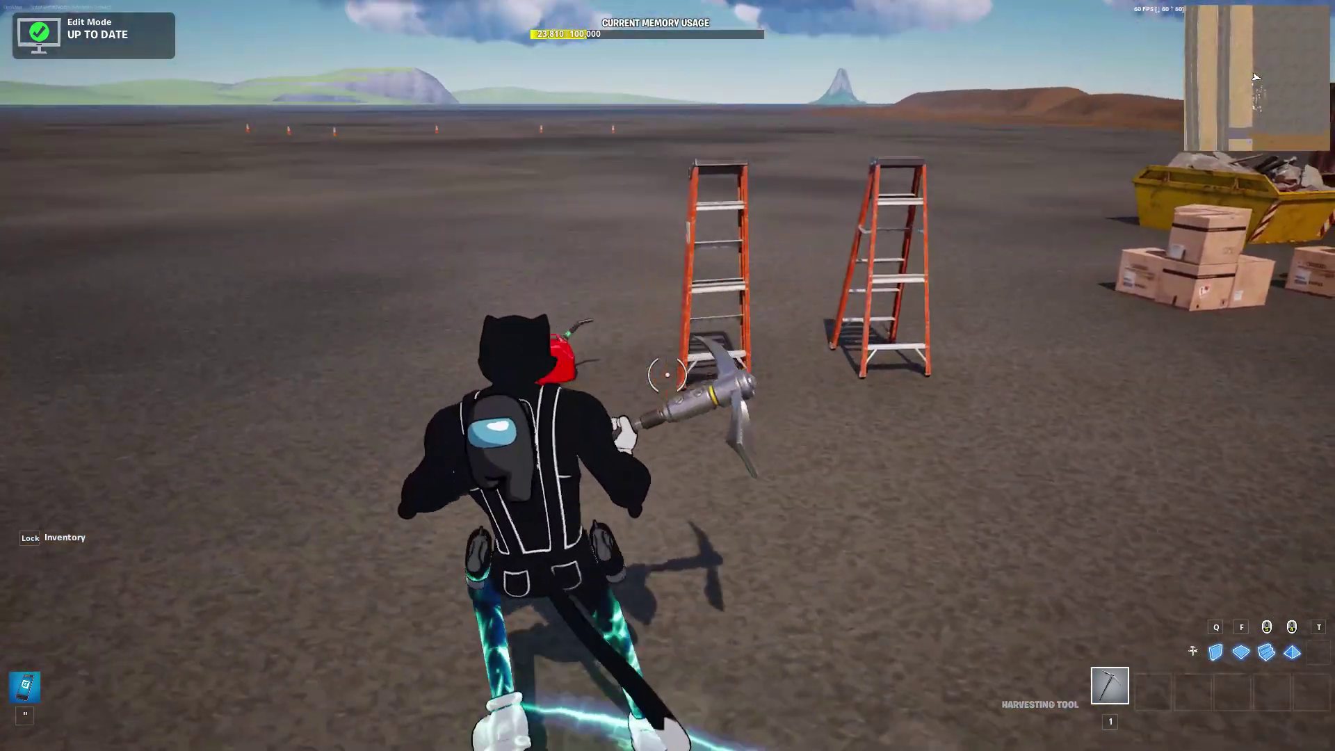
{"action": "key", "text": "w"}
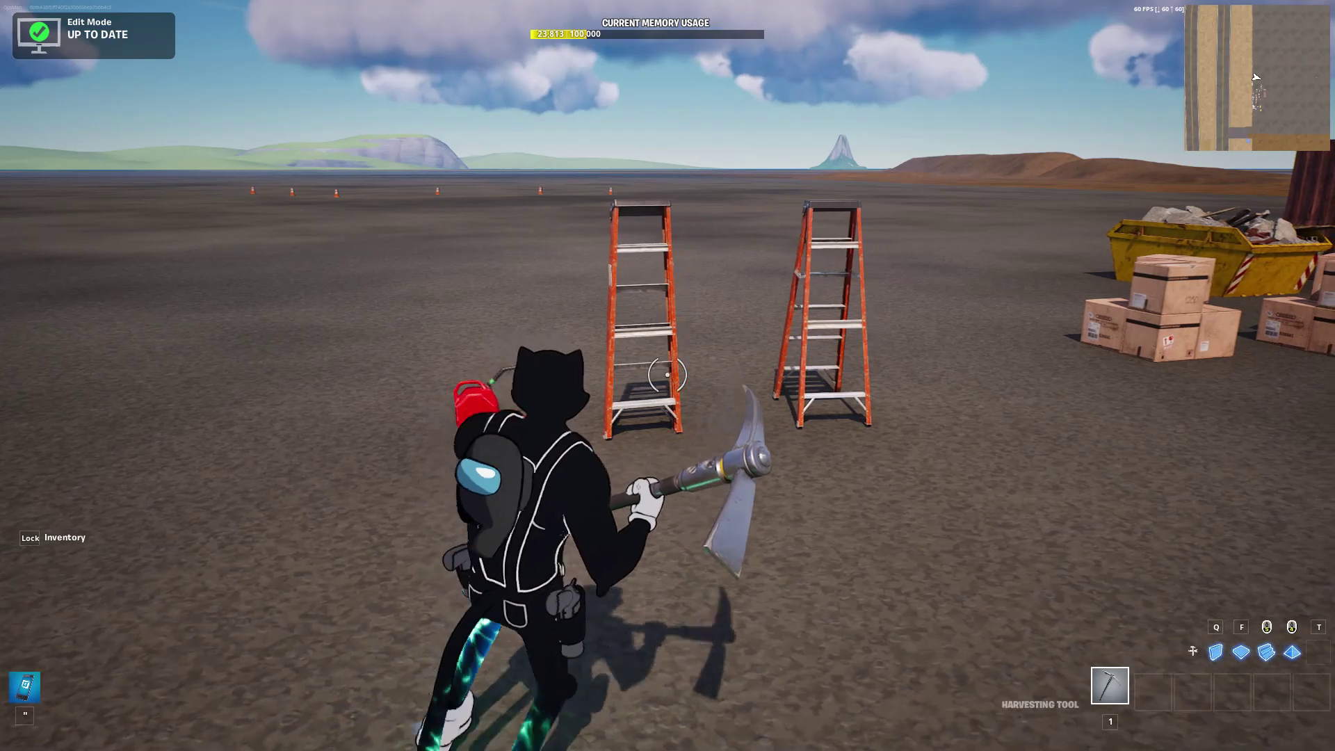
{"action": "key", "text": "w"}
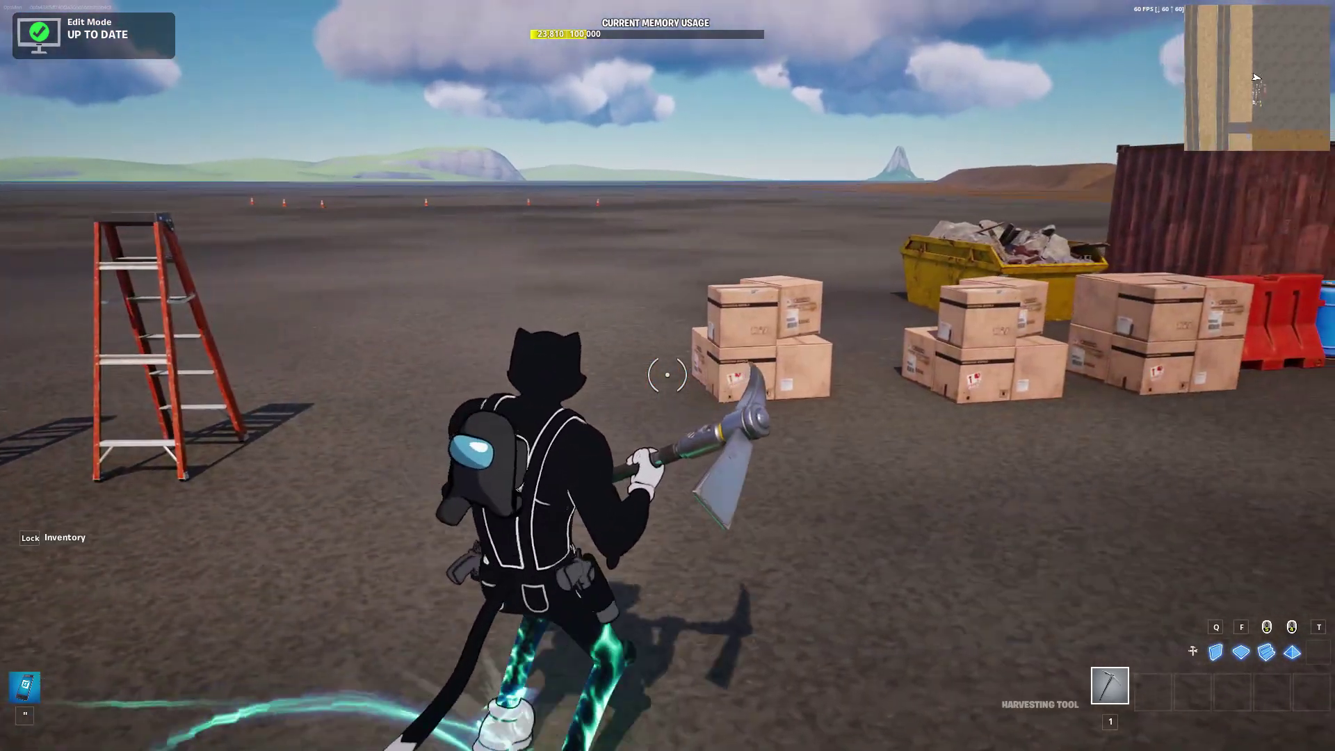
{"action": "key", "text": "quotedbl"}
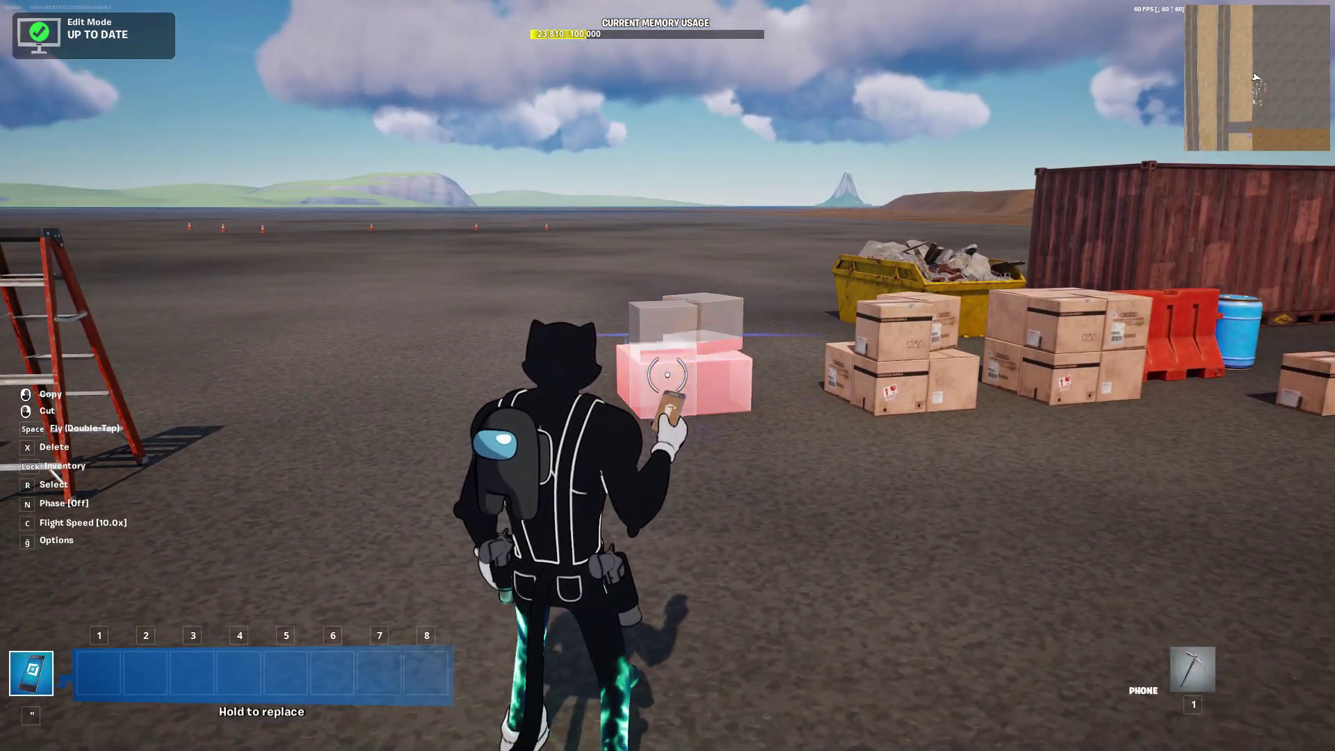
{"action": "key", "text": "x"}
Step: Inspect the rubble skip, shipping container, mesh fence and light tower trailers by running around them
{"action": "key", "text": "w"}
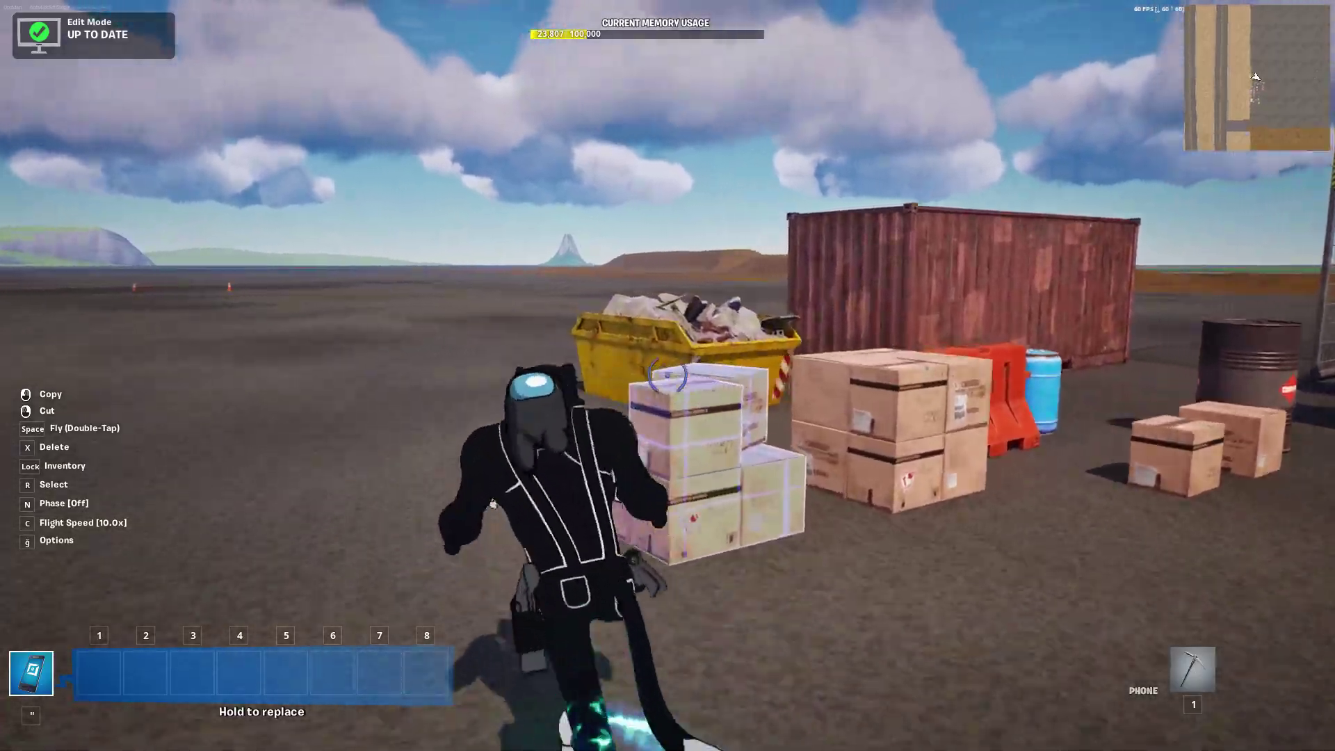
{"action": "key", "text": "w"}
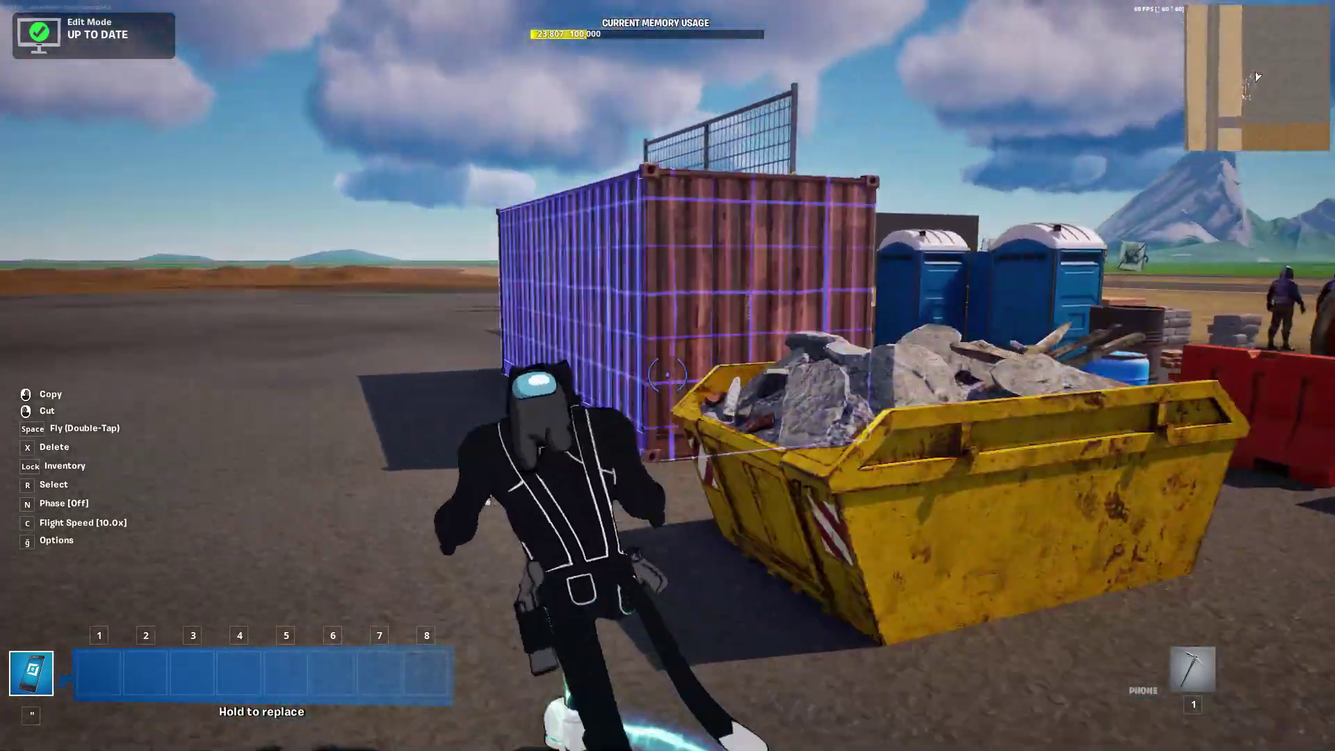
{"action": "key", "text": "1"}
{"action": "key", "text": "w"}
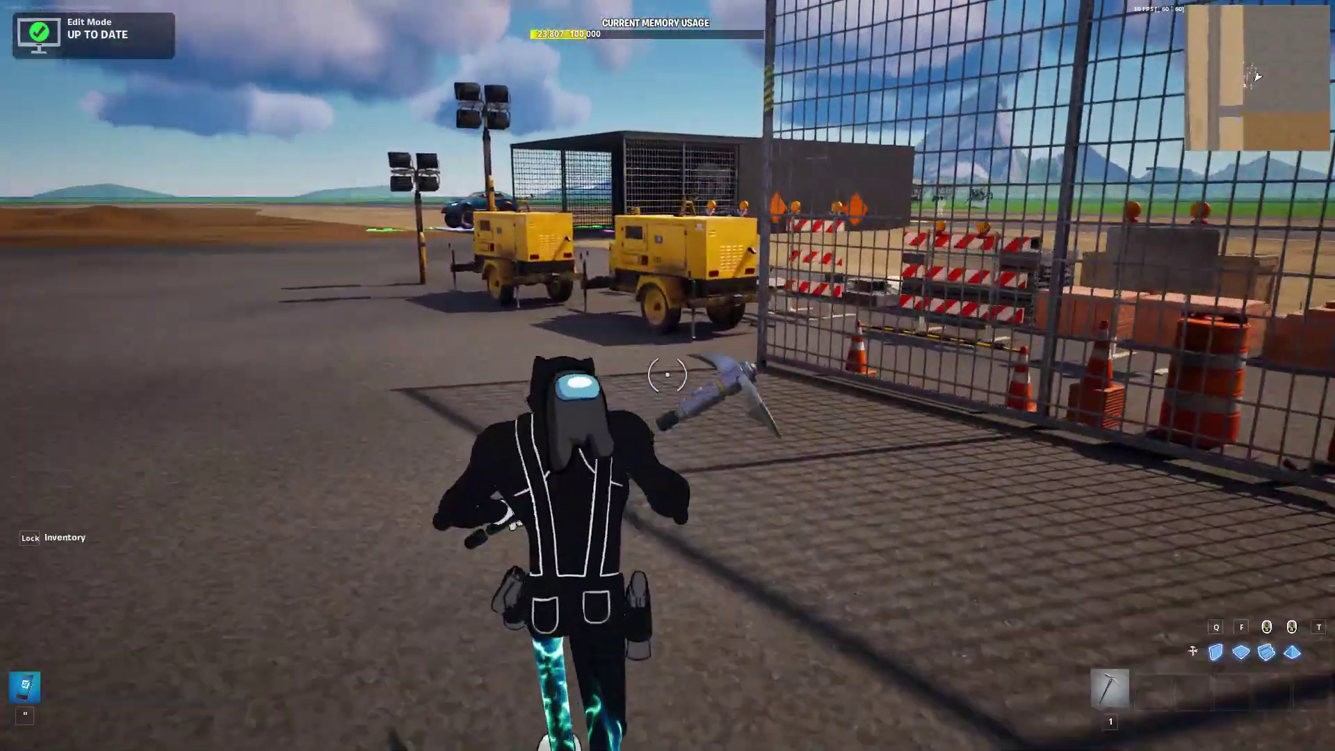
{"action": "key", "text": "w"}
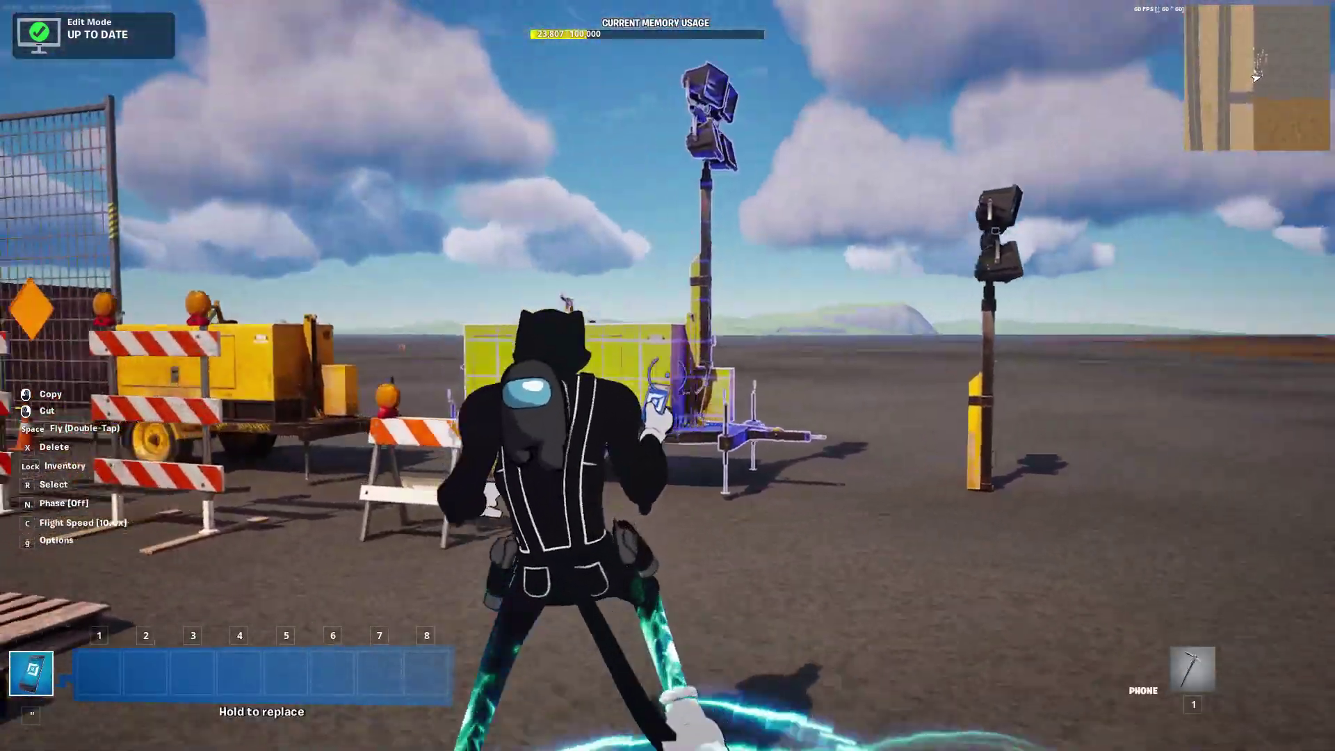
Step: Inspect the cinder blocks, brick stacks, concrete bags, wooden crates and plywood sheets by running along the front of the site
{"action": "key", "text": "w"}
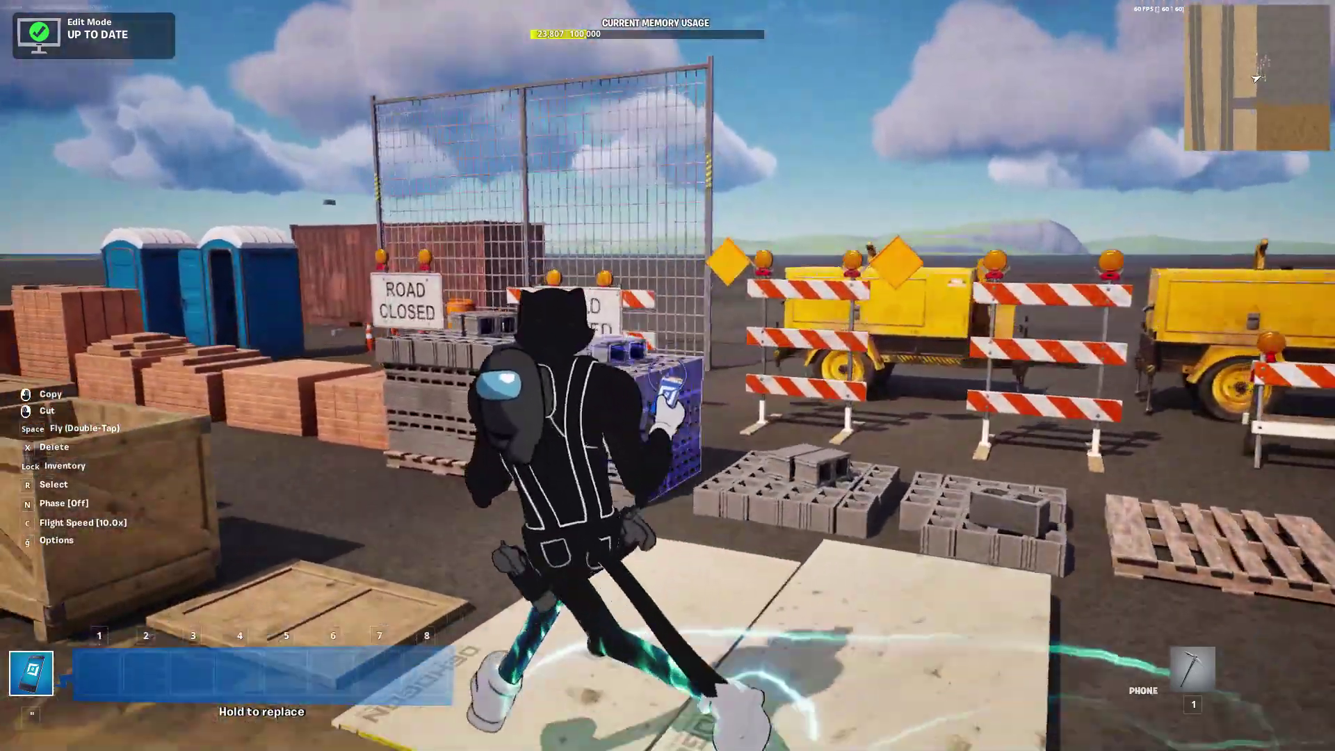
{"action": "key", "text": "w"}
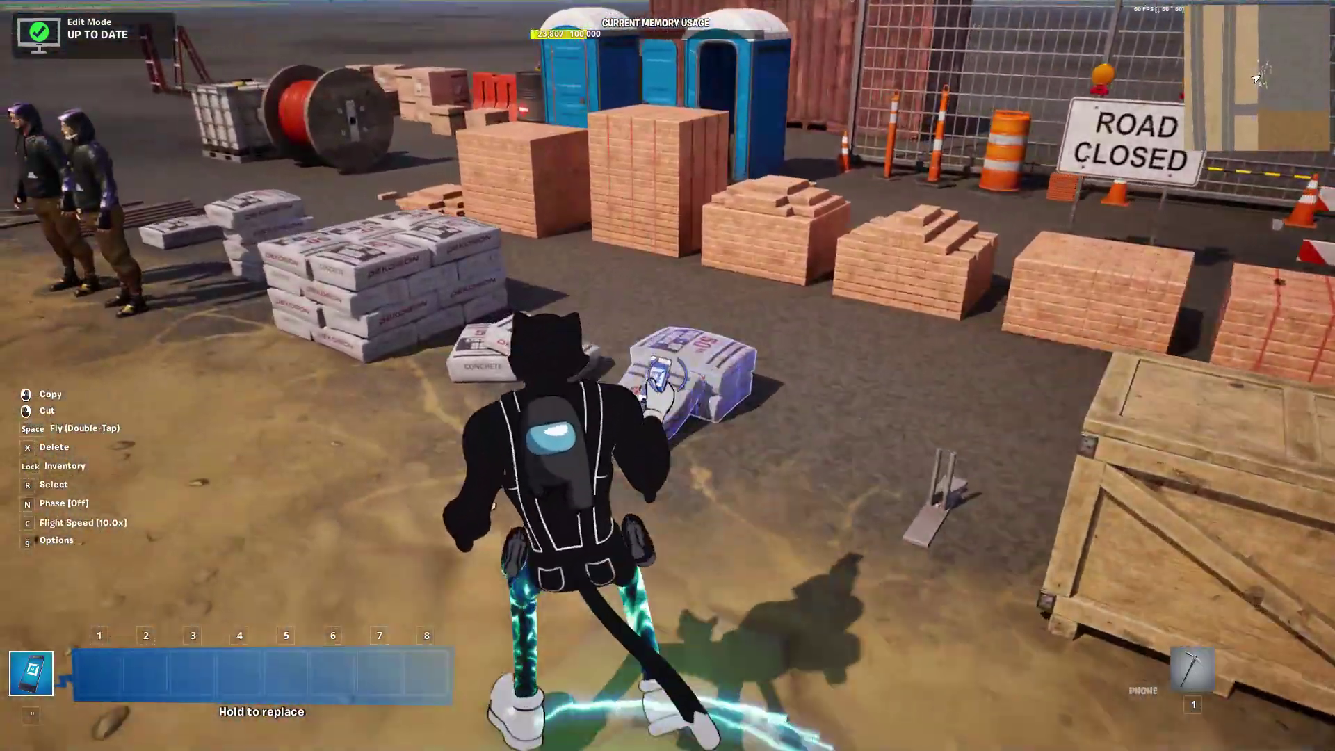
{"action": "key", "text": "w"}
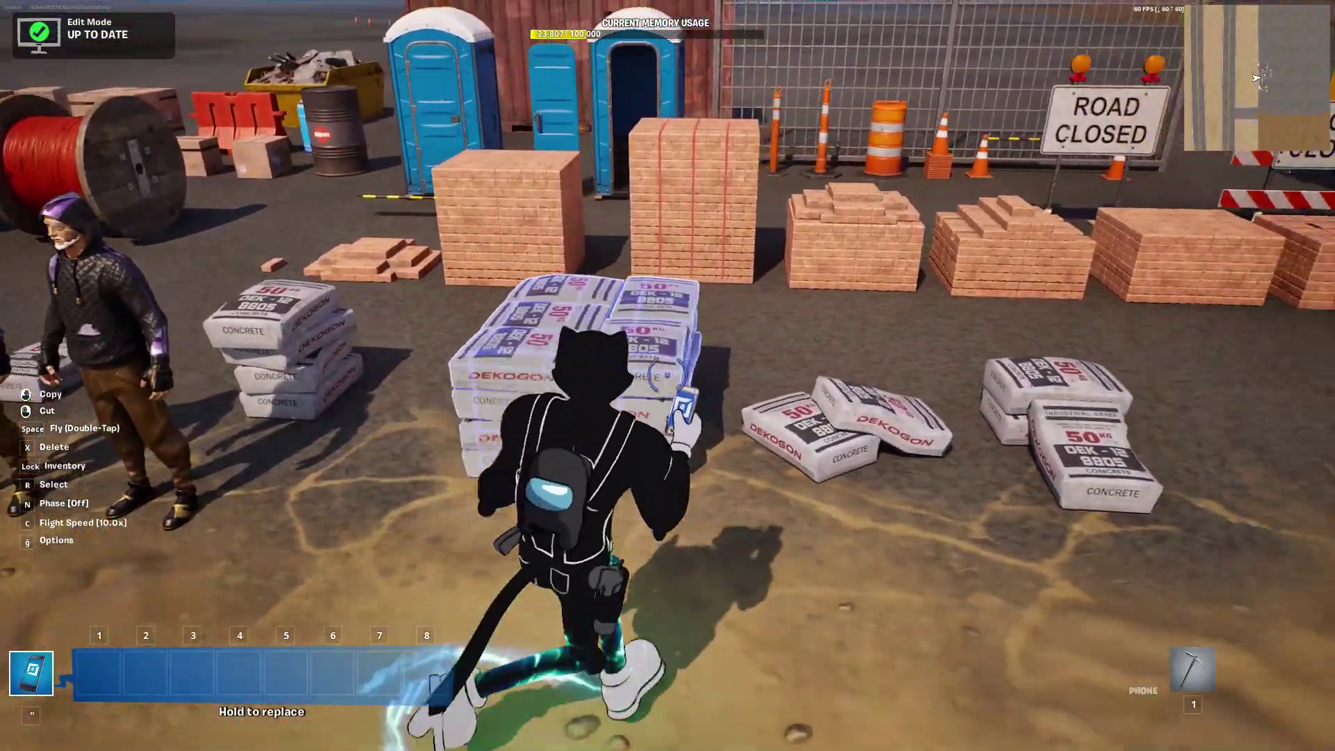
{"action": "key", "text": "w"}
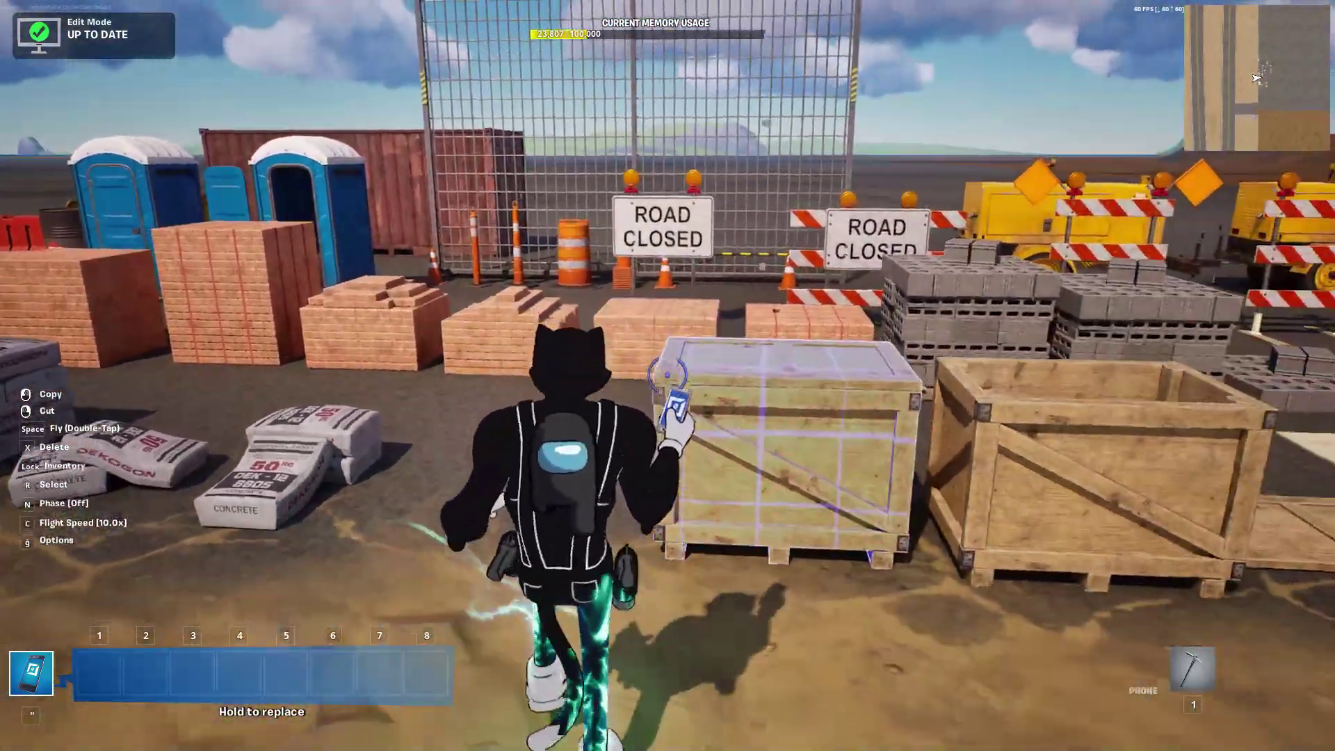
{"action": "key", "text": "s"}
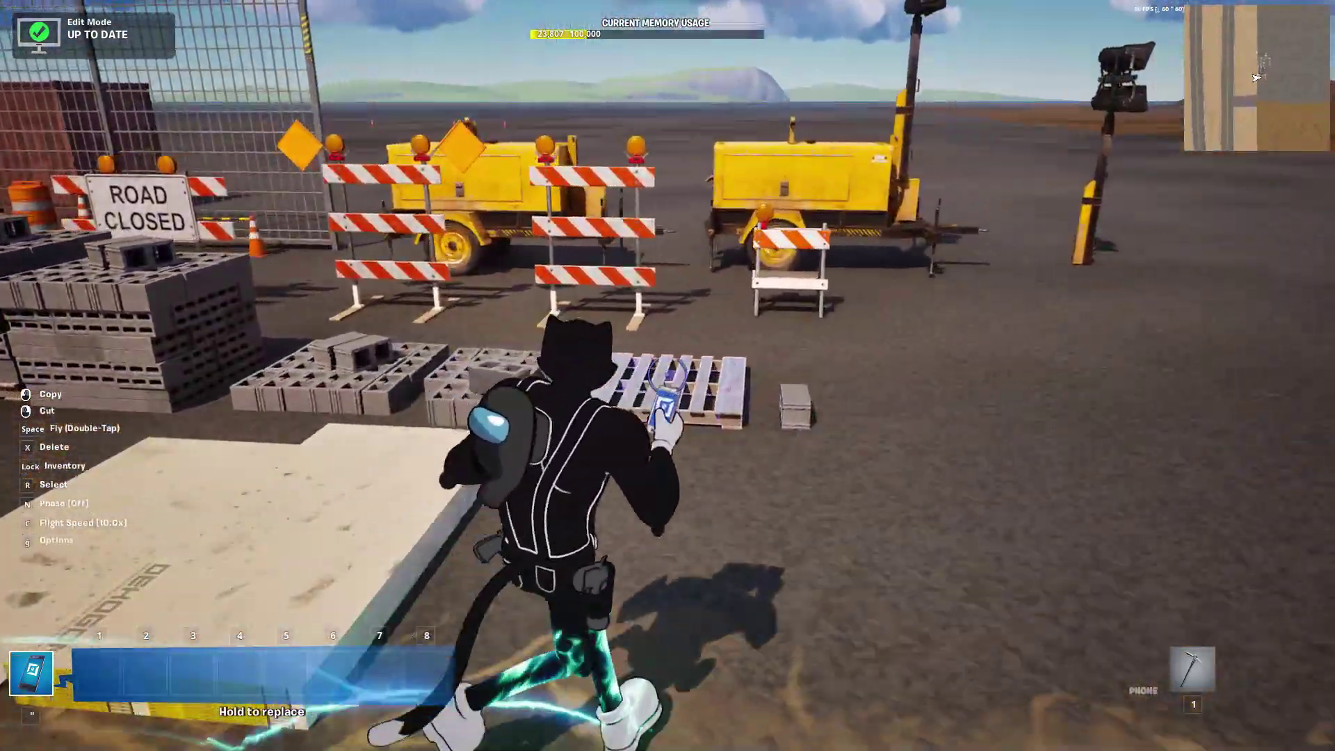
{"action": "key", "text": "w"}
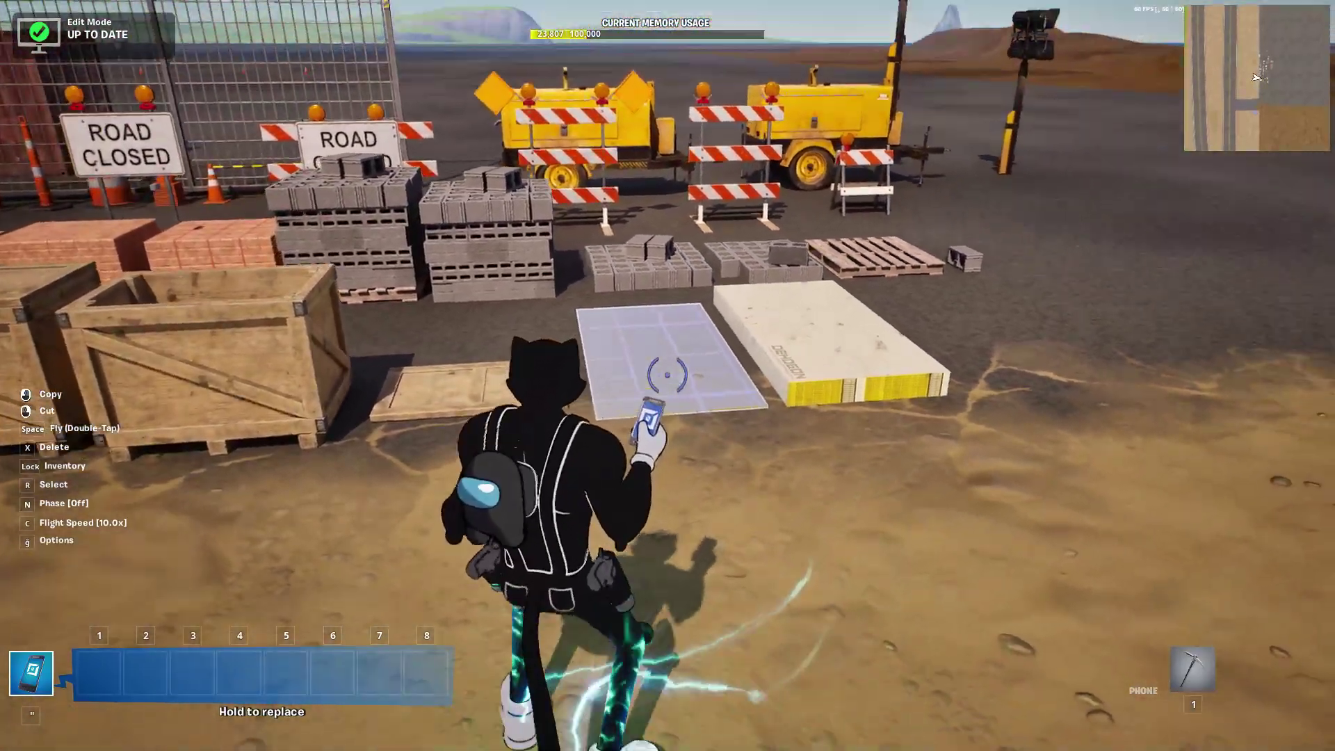